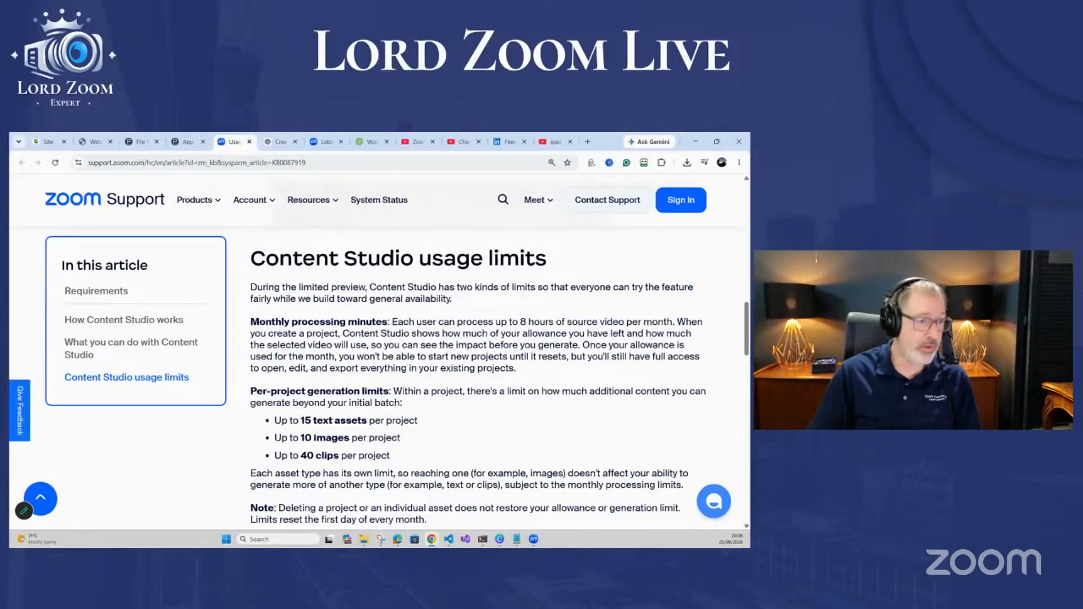
Switch to the Using Content Studio support article and read the steps for creating a project using AI
key("alt+Tab")
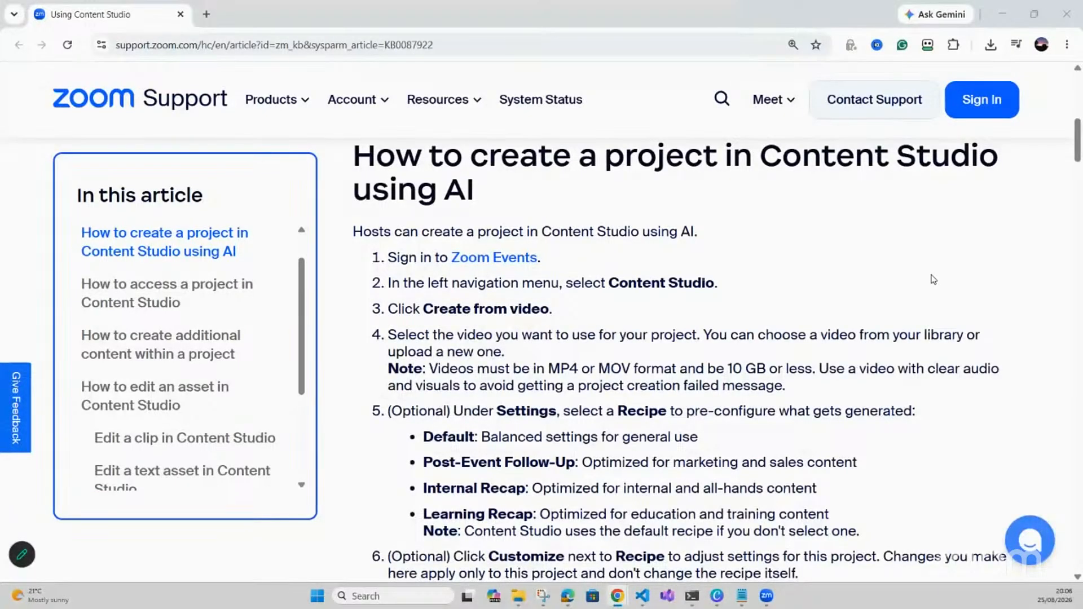
scroll(932, 278, "down", 1)
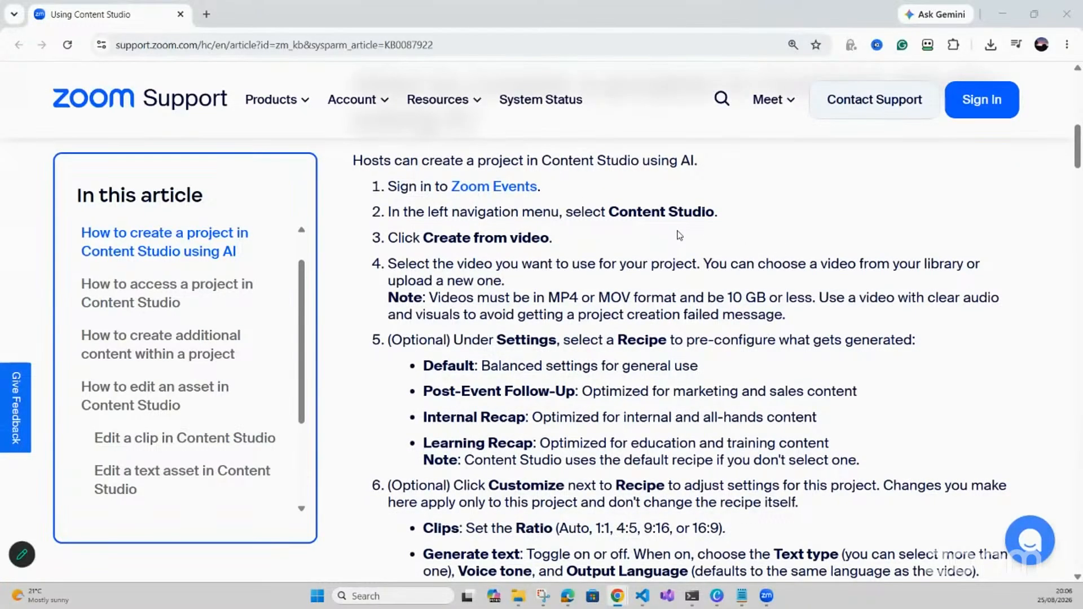
scroll(680, 236, "down", 1)
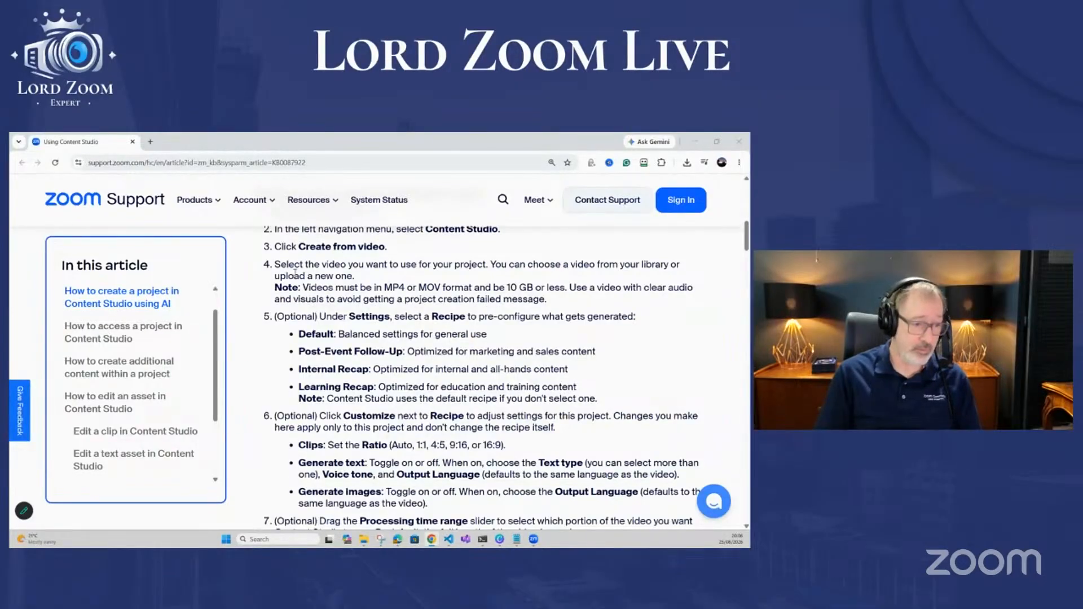
scroll(251, 366, "down", 1)
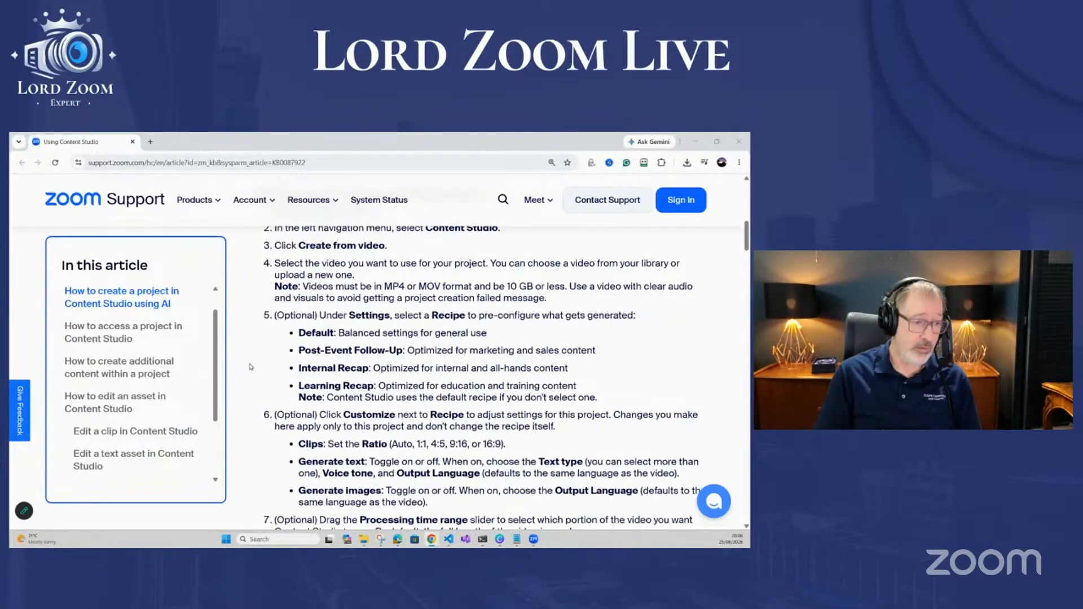
scroll(251, 367, "down", 3)
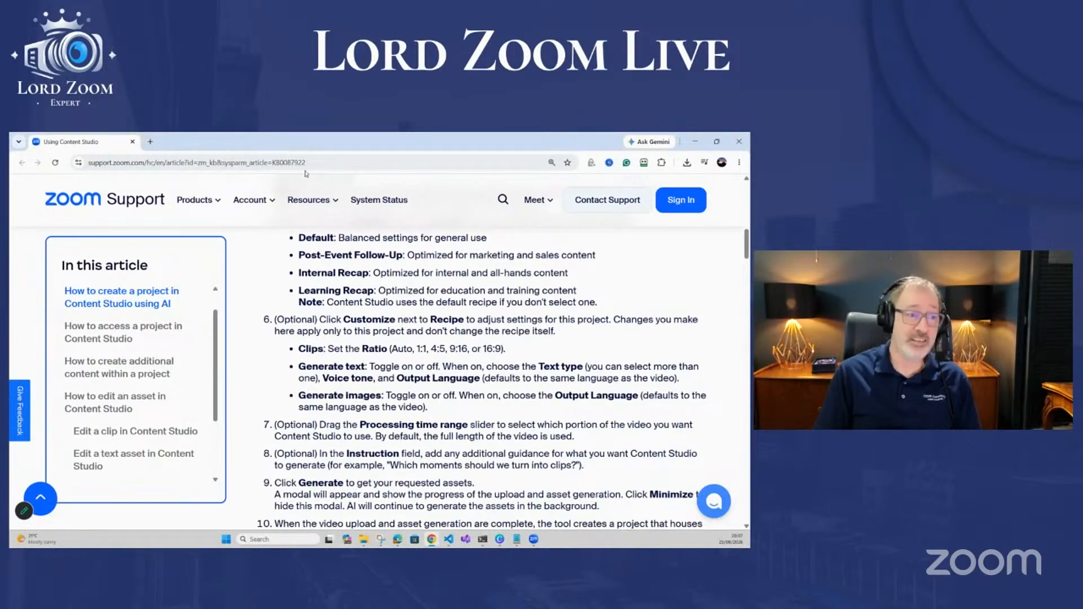
Switch to the Zoom Webinars & Events browser window, make it full screen and review the Content Studio project's clips and overview
left_click_drag(301, 158, 34, 133)
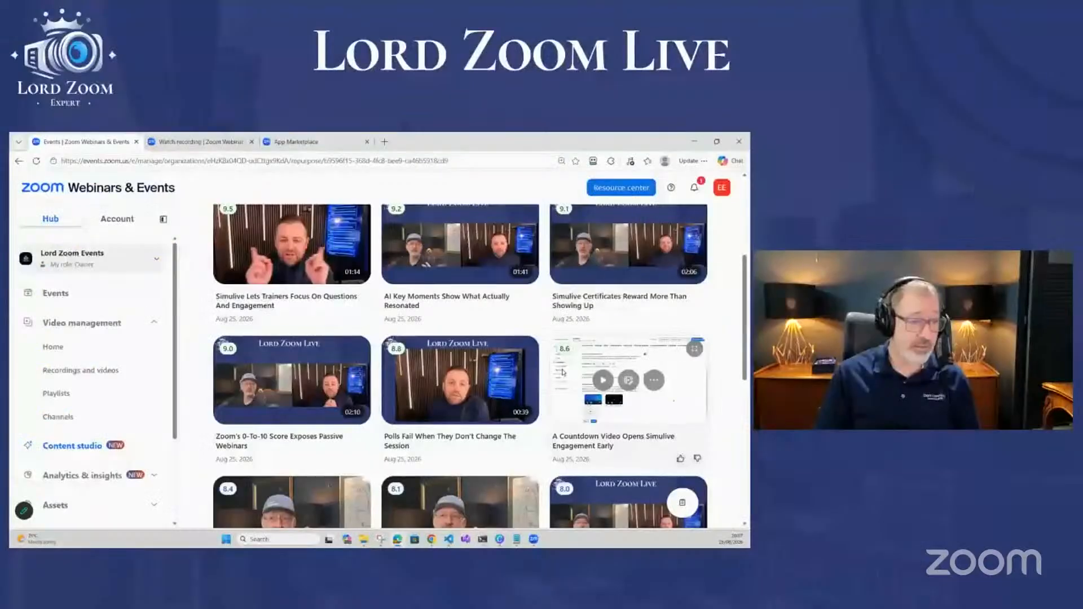
scroll(647, 282, "up", 1)
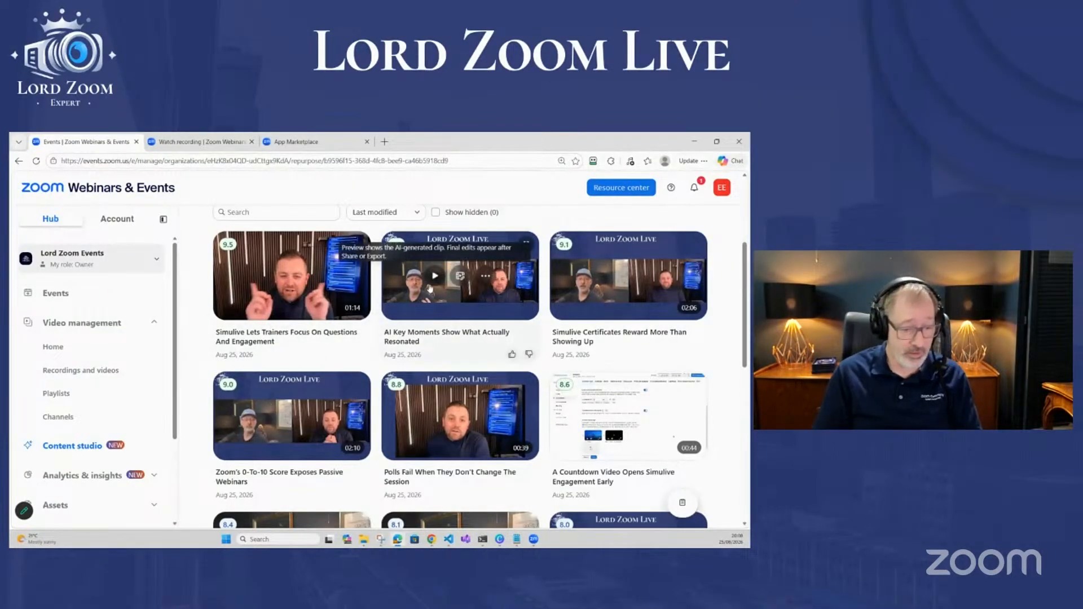
key("F11")
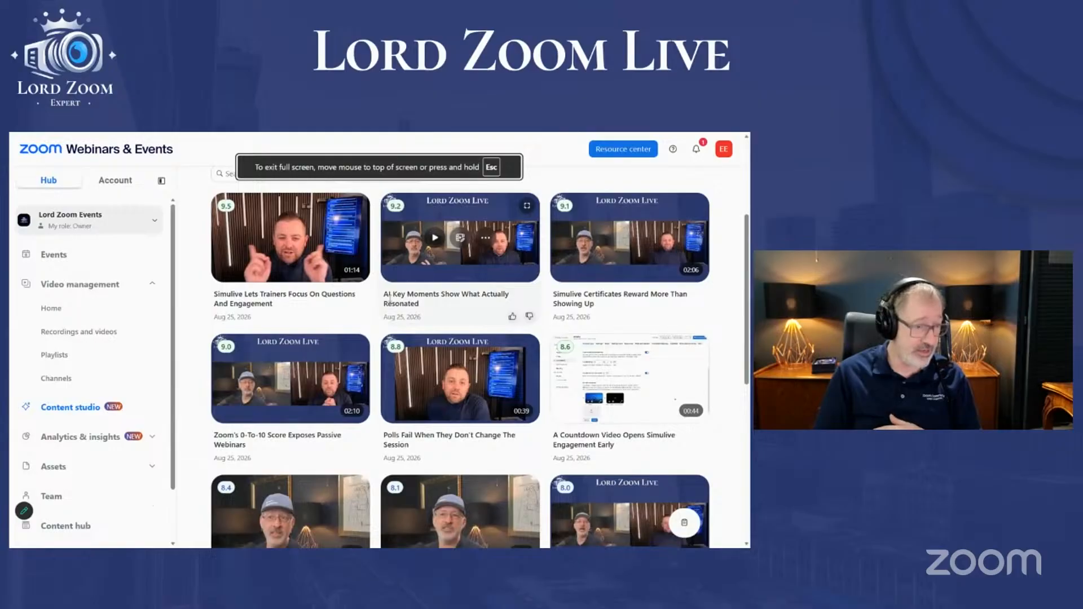
scroll(430, 299, "up", 3)
scroll(392, 299, "up", 3)
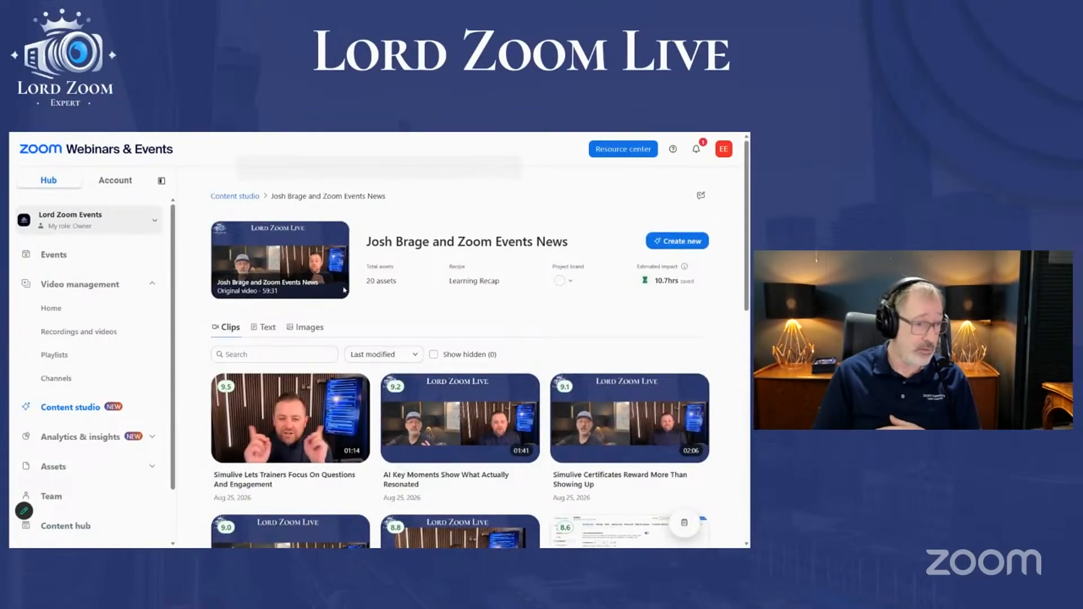
Open the Recordings and videos library and browse the list of available event recordings
left_click(112, 333)
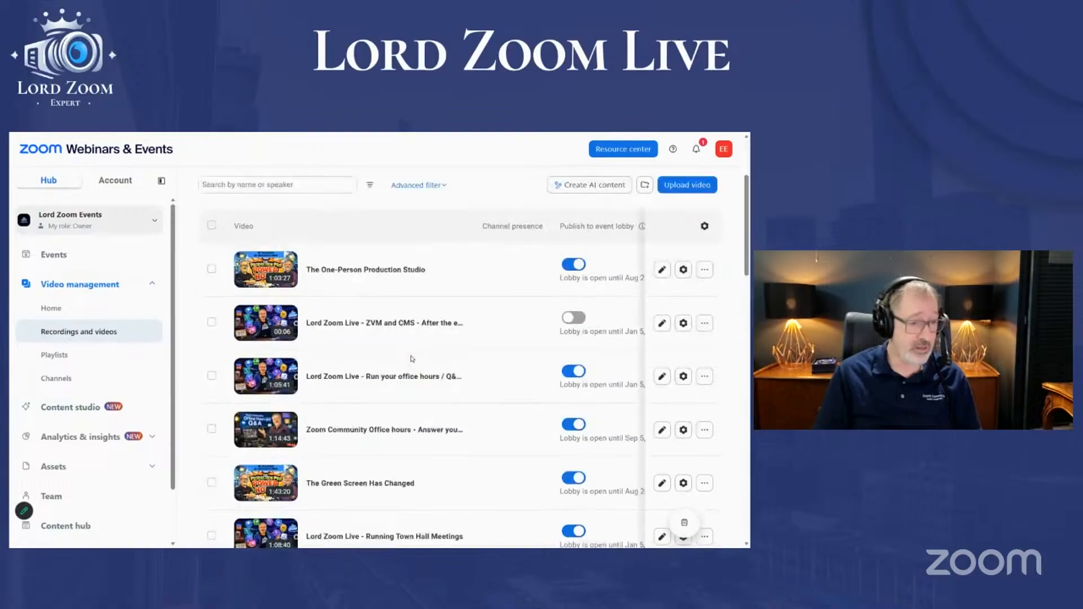
scroll(412, 359, "down", 4)
scroll(407, 359, "down", 2)
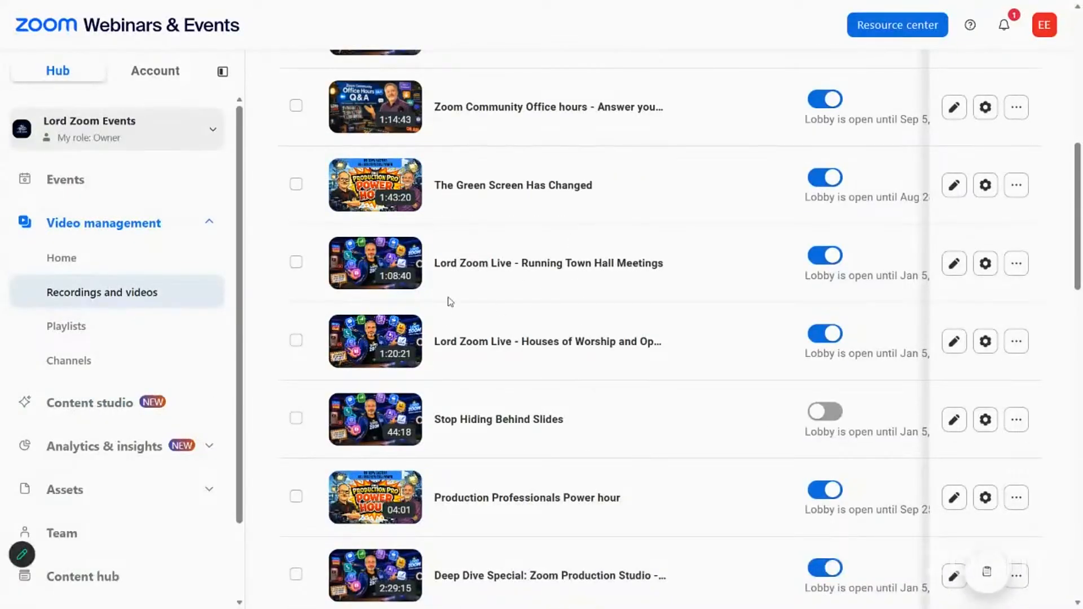
scroll(450, 302, "down", 2)
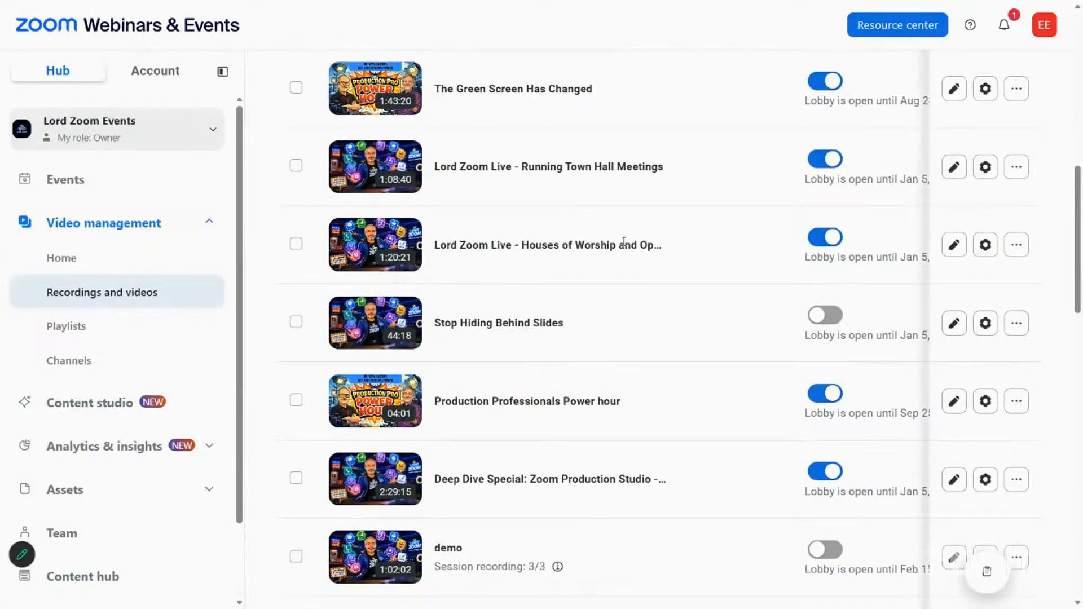
scroll(318, 465, "down", 4)
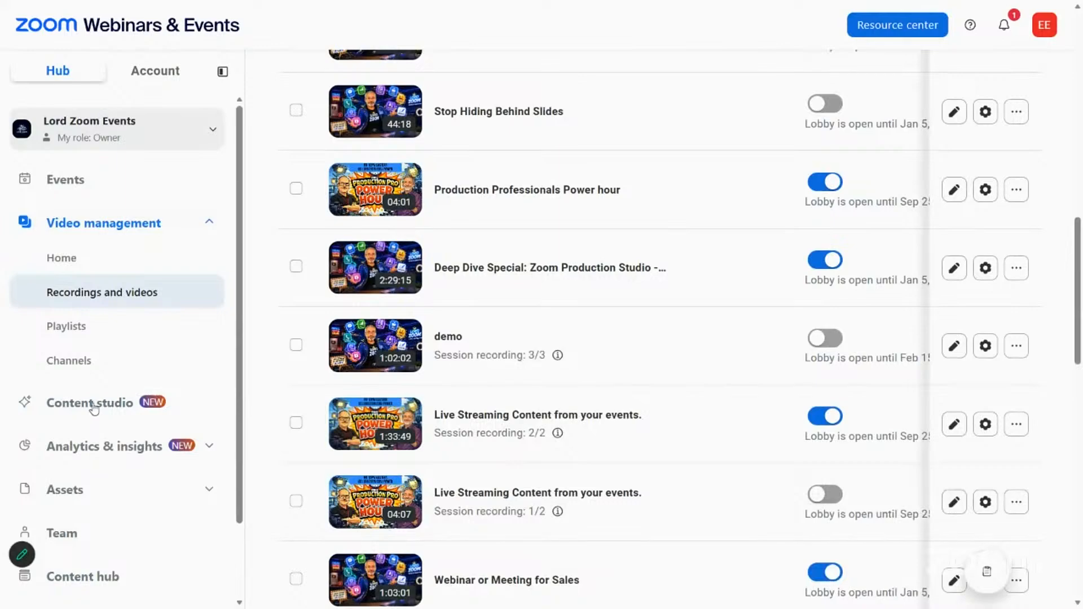
Start a new Content Studio project from video and search the video library for "comm"
left_click(93, 407)
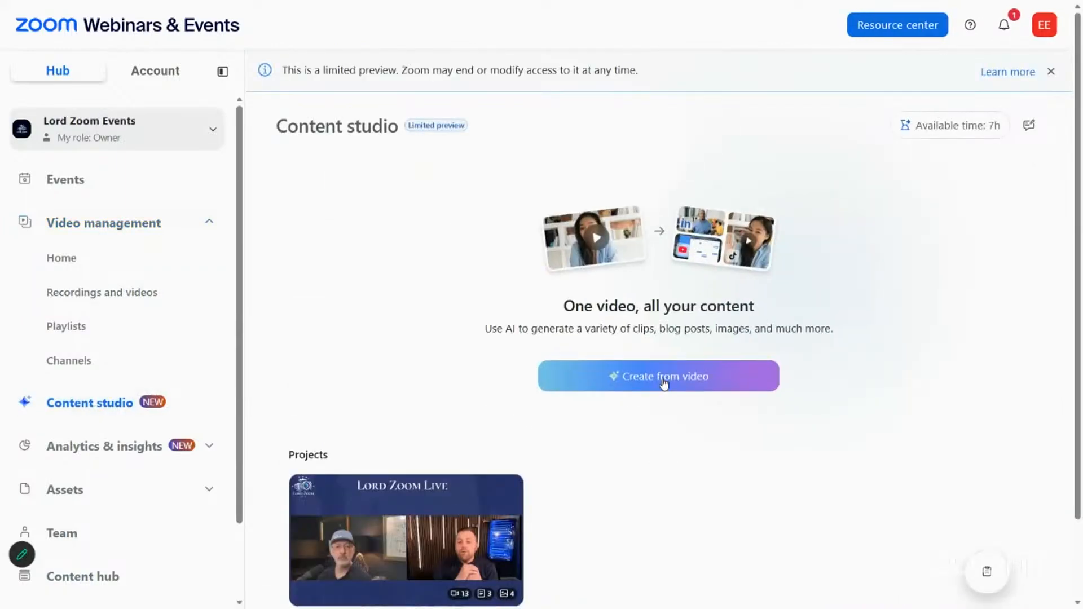
left_click(664, 382)
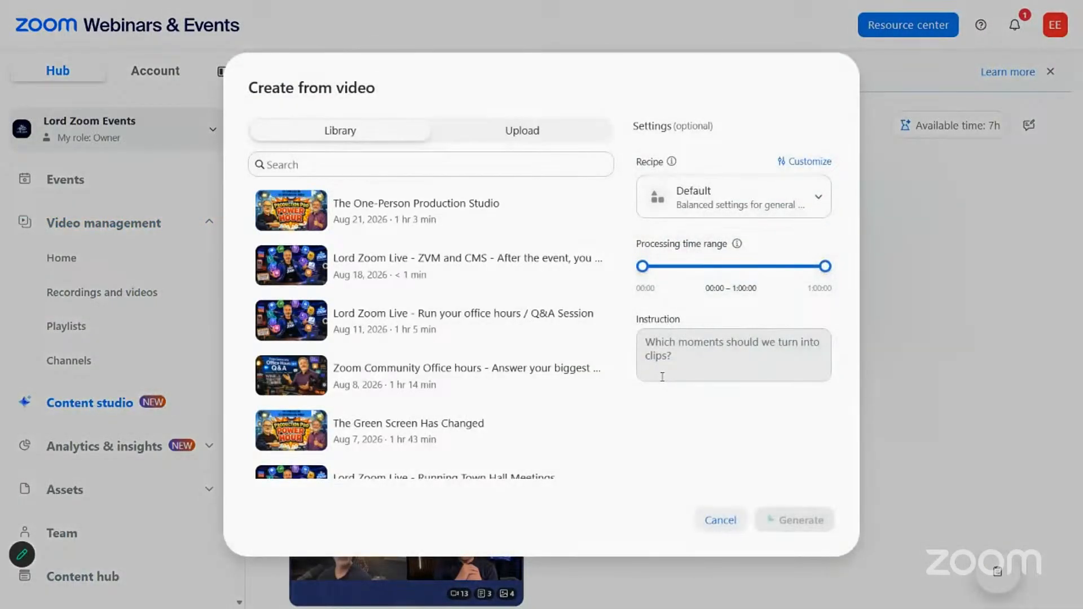
scroll(404, 268, "down", 5)
scroll(416, 275, "down", 10)
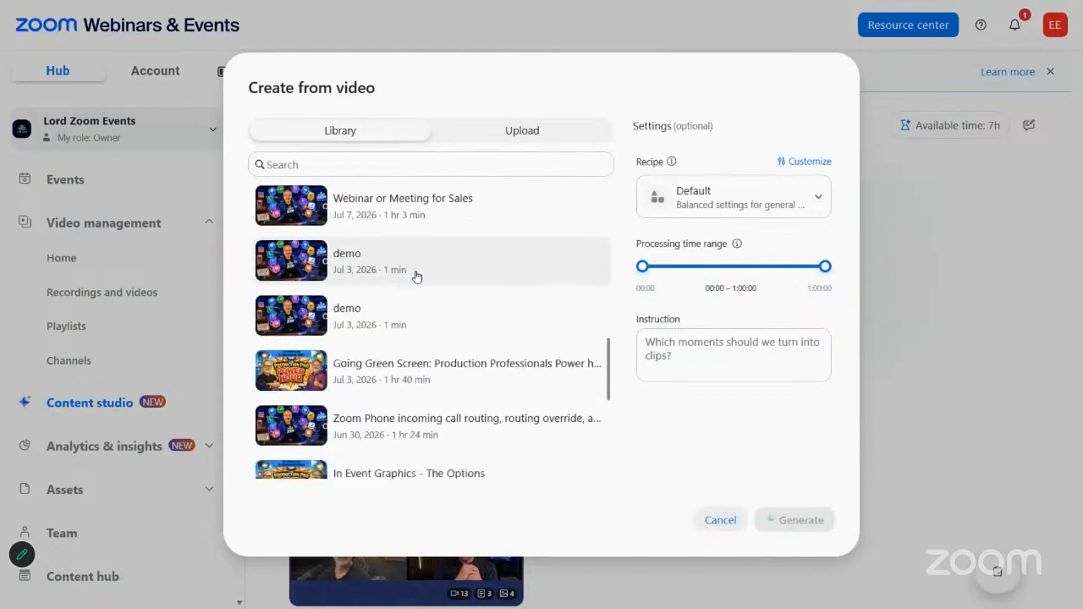
left_click(415, 160)
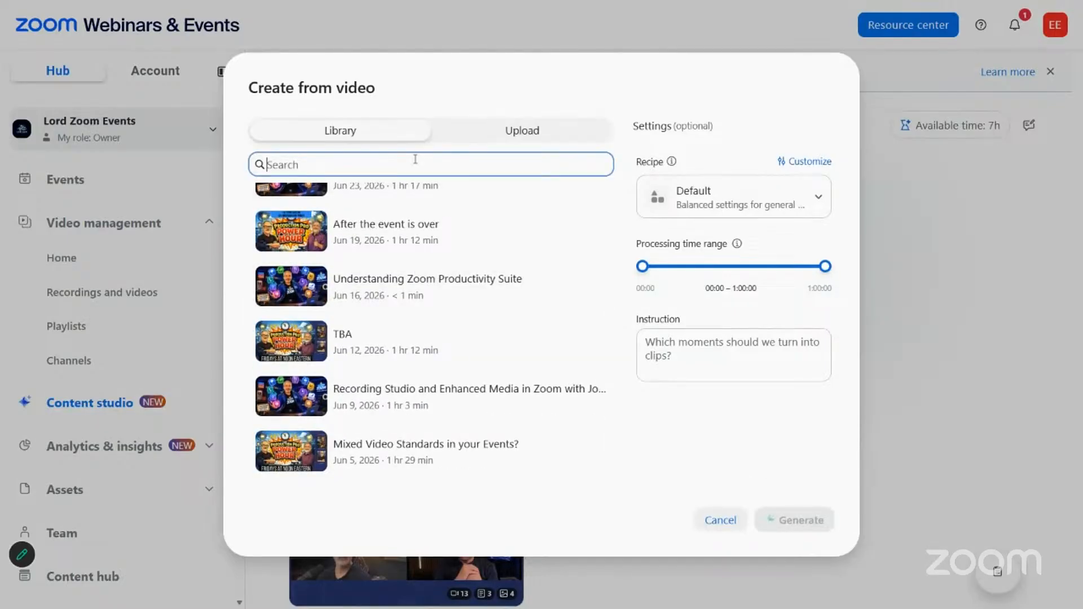
type("comm")
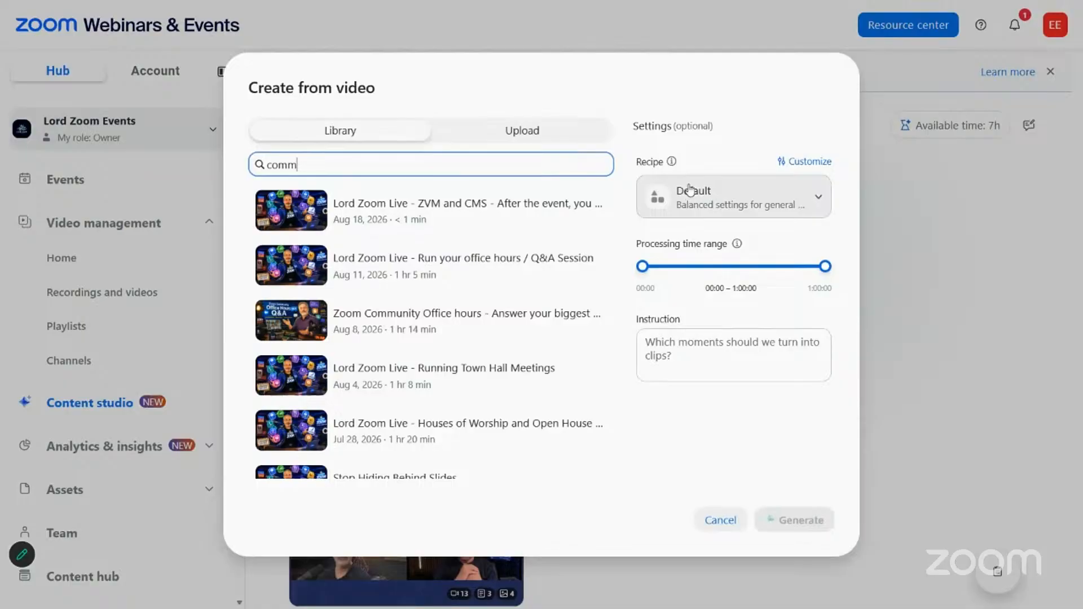
Examine the available recipe presets, the processing time range setting and the suggested instructions for the new project
mouse_move(670, 164)
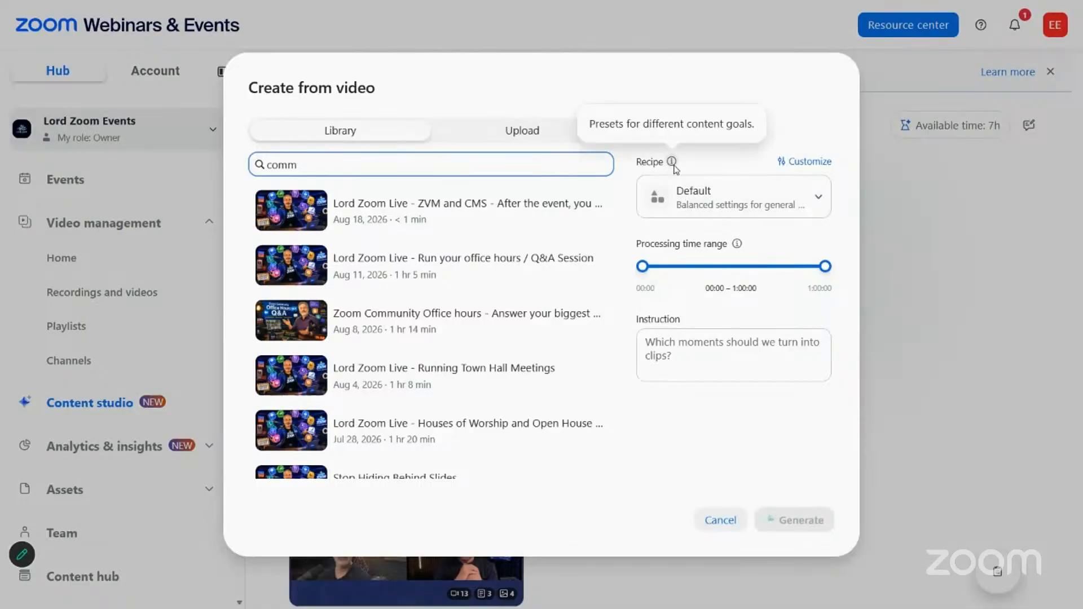
left_click(697, 197)
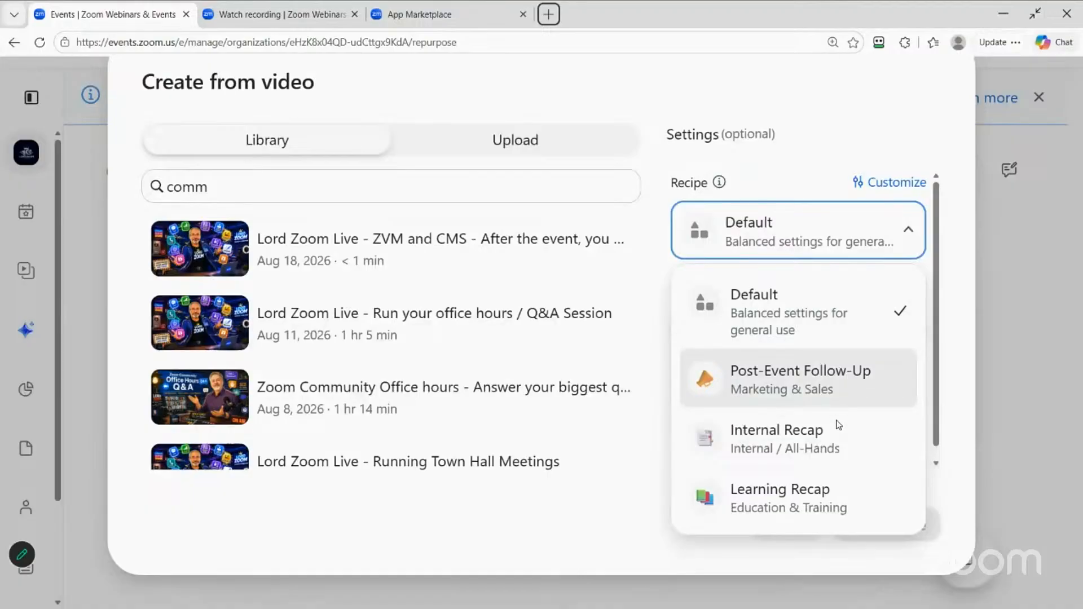
scroll(839, 424, "down", 1)
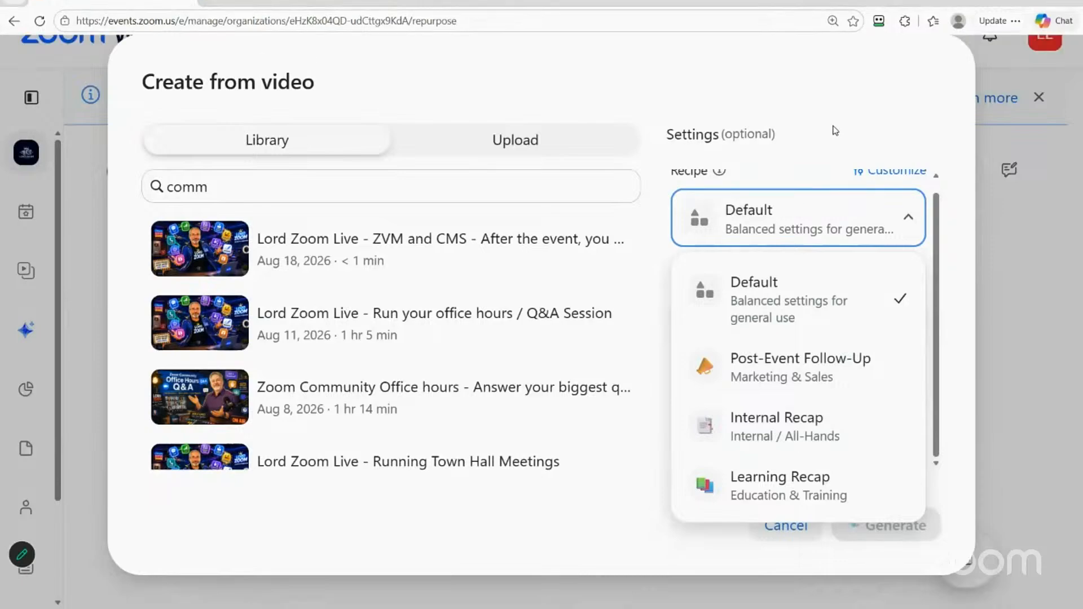
left_click(842, 218)
scroll(844, 219, "up", 1)
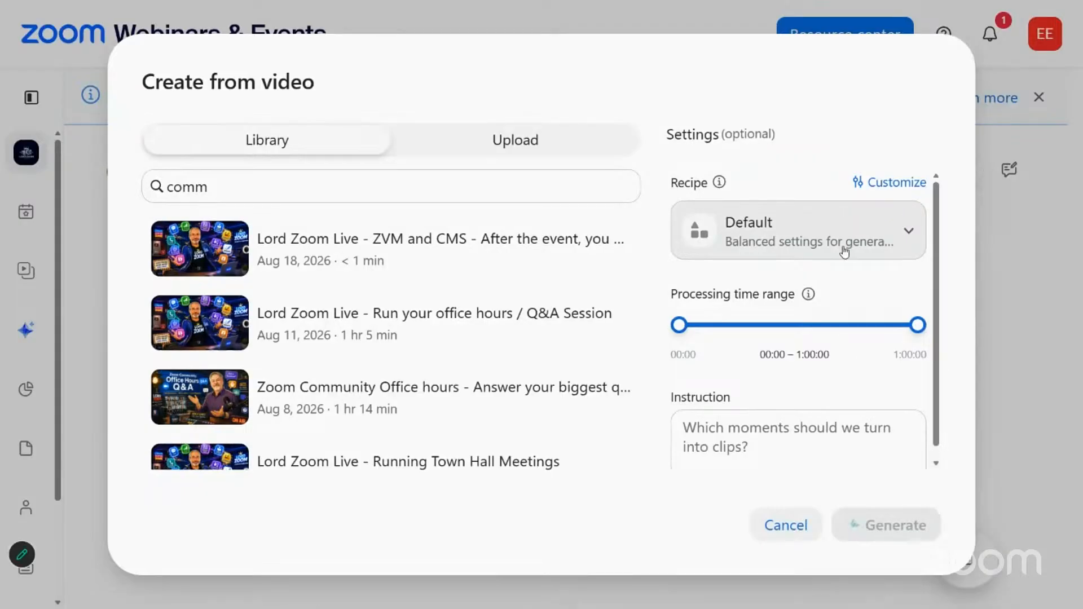
scroll(843, 317, "down", 1)
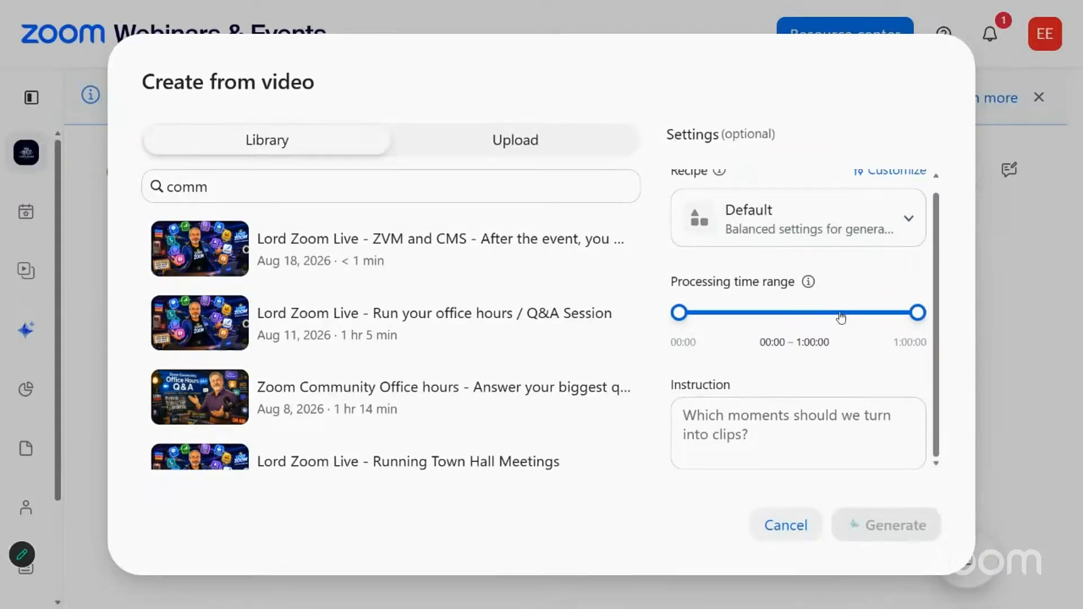
left_click(695, 415)
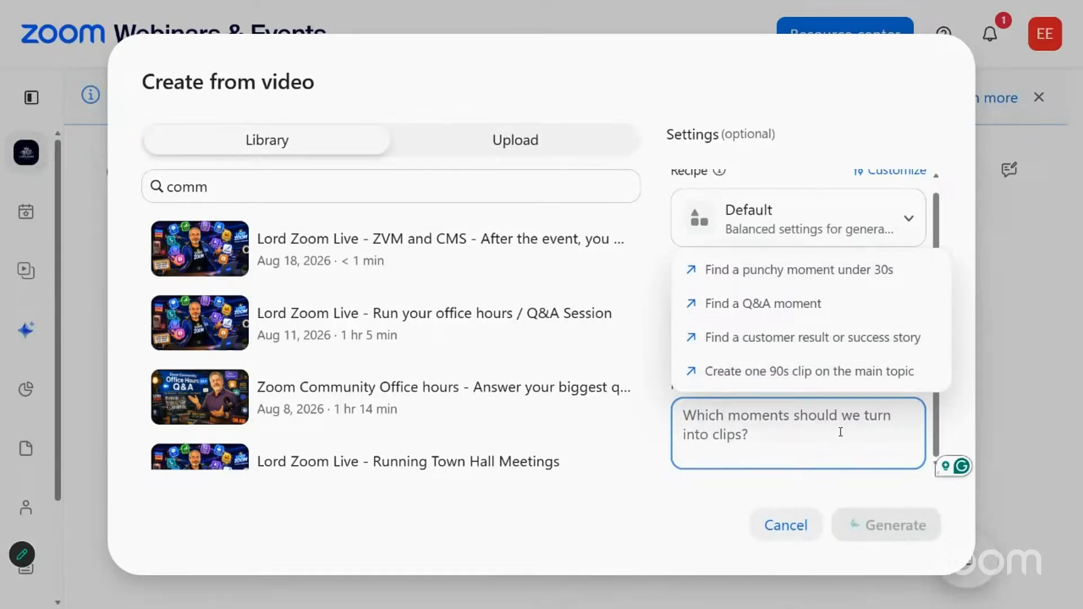
left_click(709, 495)
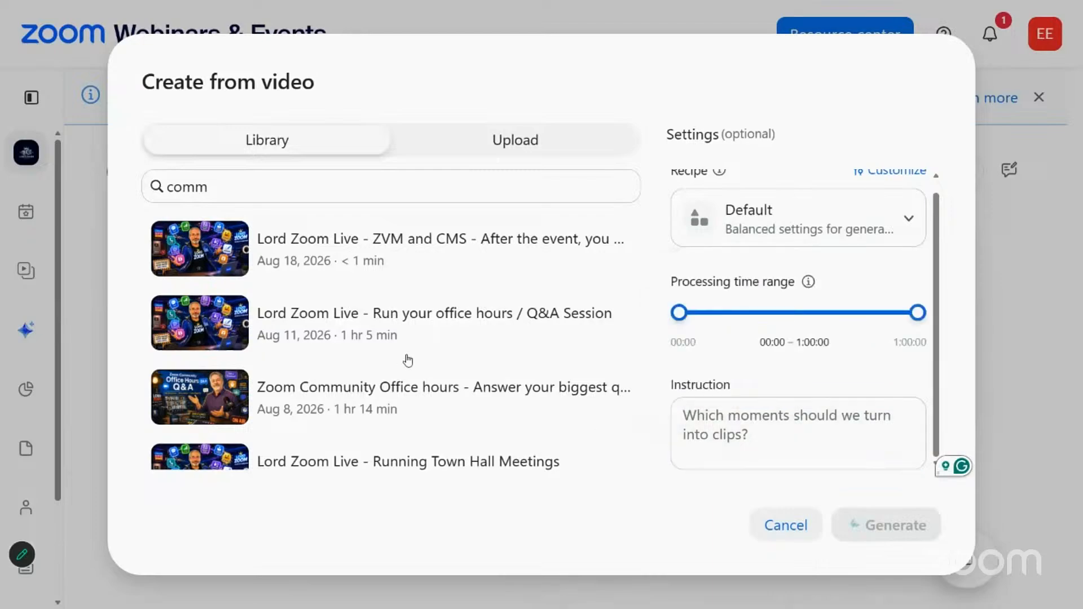
Select the "Lord Zoom Live - Run your office hours / Q&A Session" video and choose the Learning Recap recipe
left_click(407, 335)
left_click(880, 236)
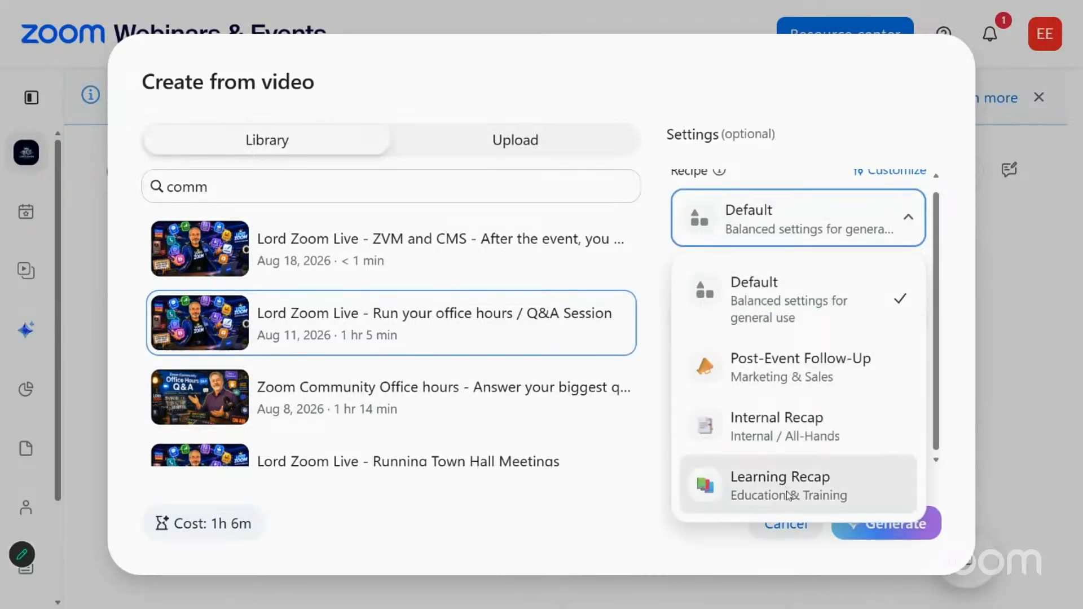
left_click(760, 208)
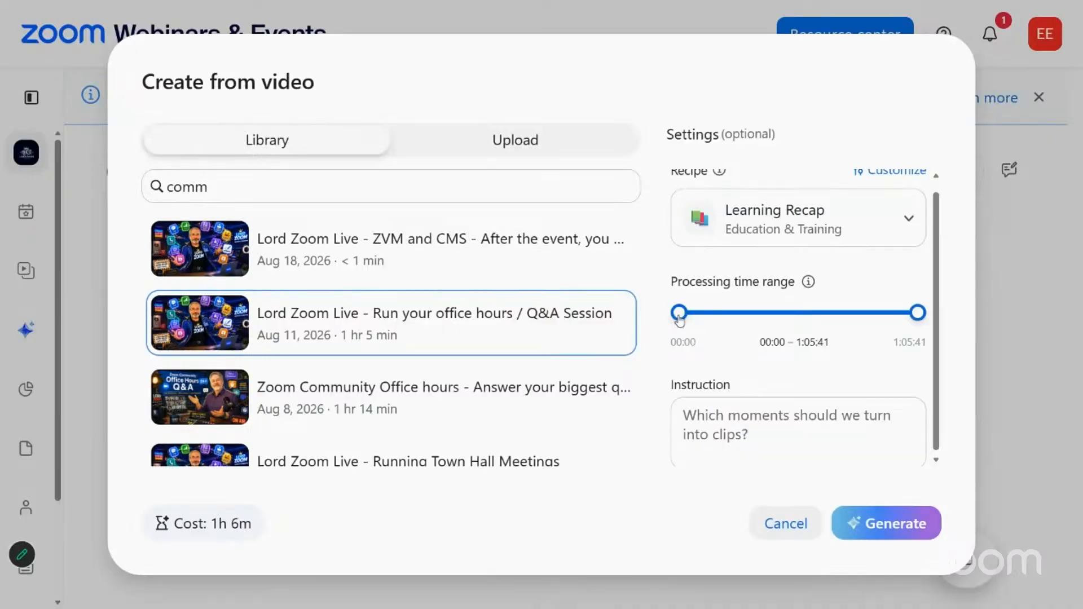
Limit the processing time range to 08:16 – 26:43, then cancel the project creation without generating
left_click_drag(679, 316, 711, 317)
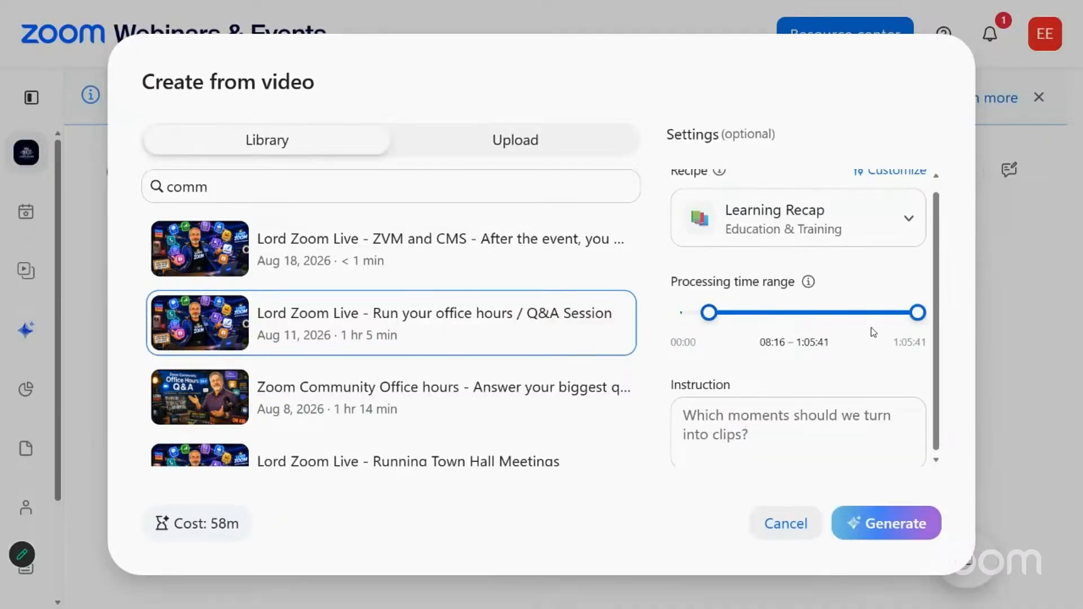
left_click_drag(917, 314, 910, 315)
left_click_drag(781, 317, 776, 313)
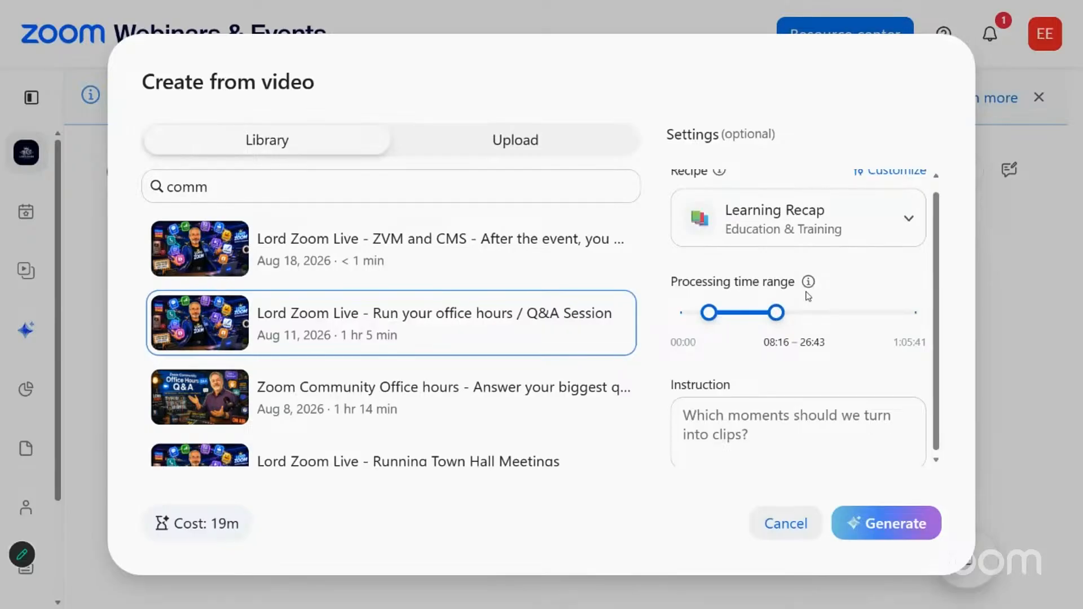
scroll(785, 418, "down", 1)
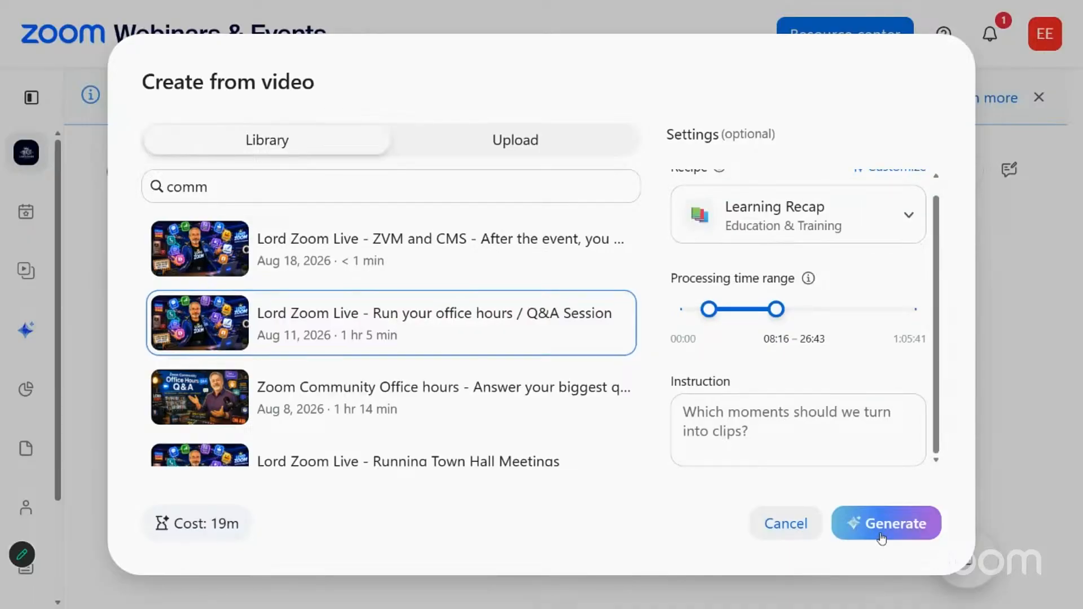
left_click(802, 526)
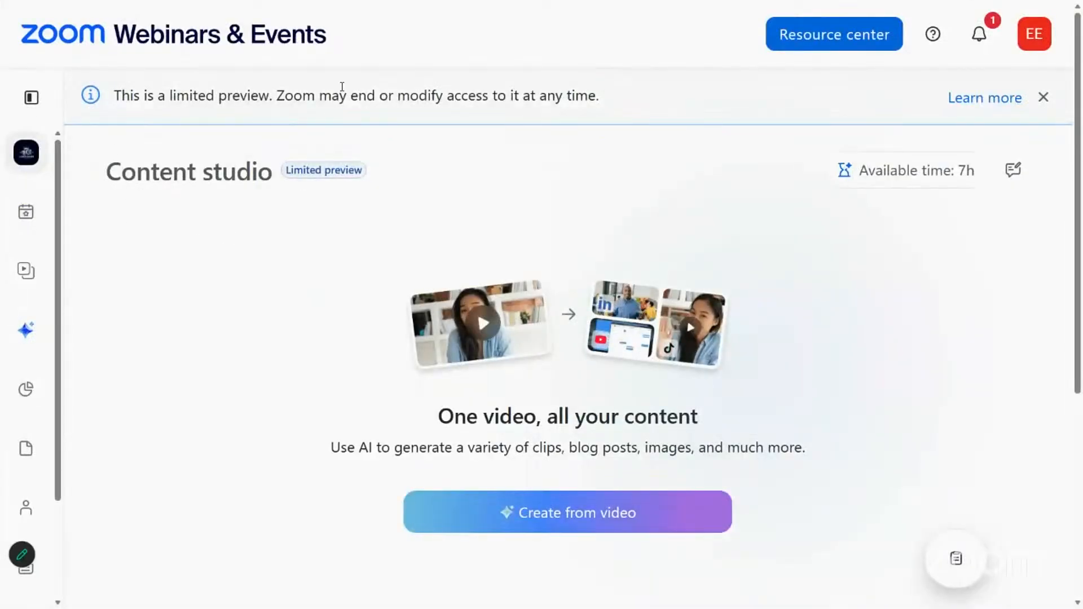
Dismiss the limited preview notice and open the brand settings of the existing Zoom Events News project
left_click(1042, 97)
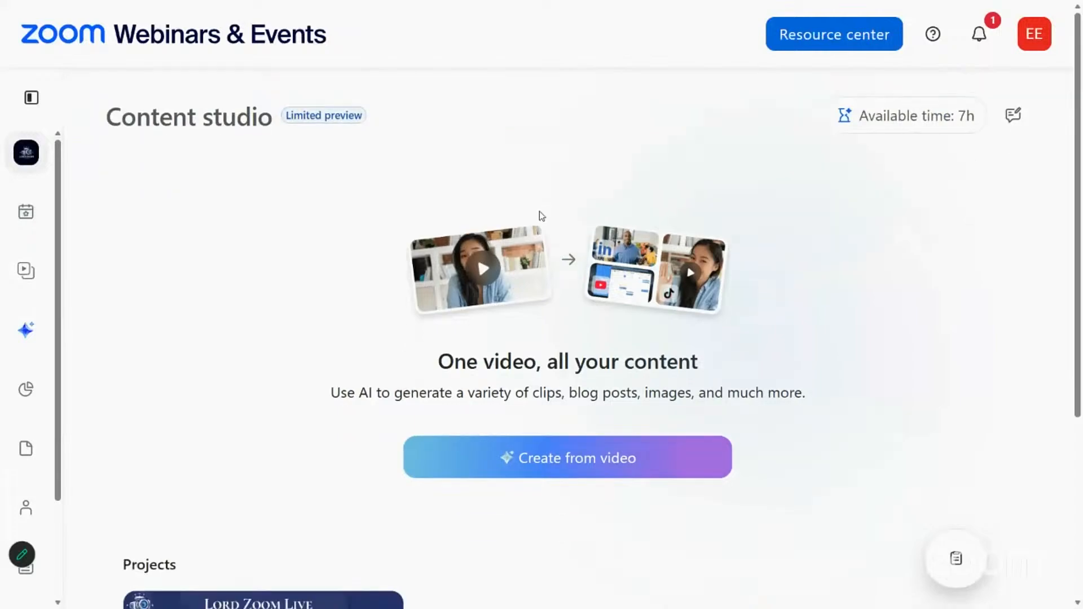
scroll(525, 217, "down", 4)
scroll(387, 311, "down", 1)
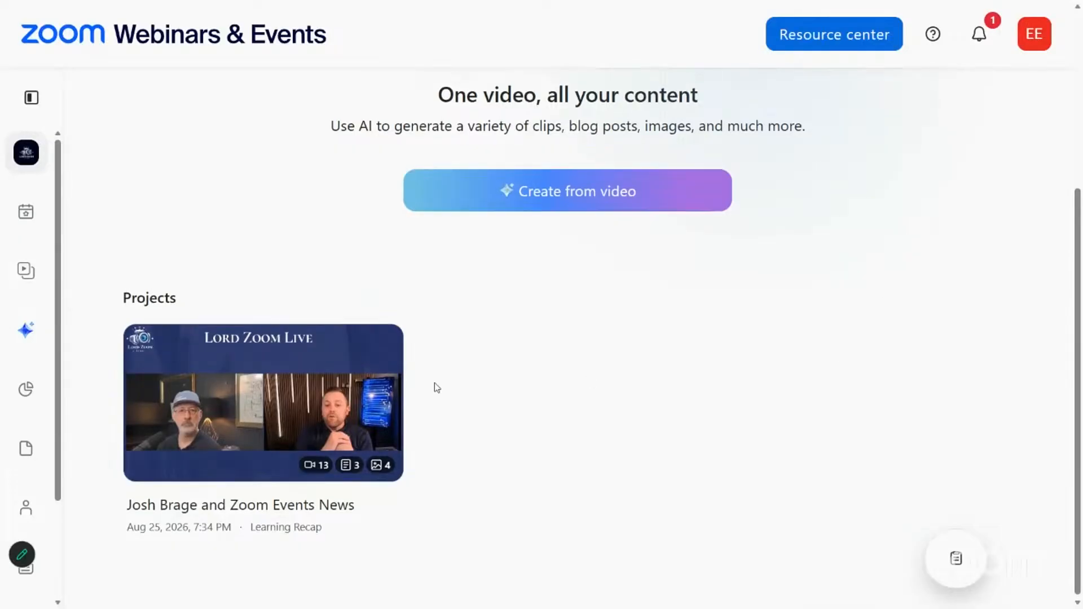
left_click(325, 357)
scroll(743, 264, "down", 5)
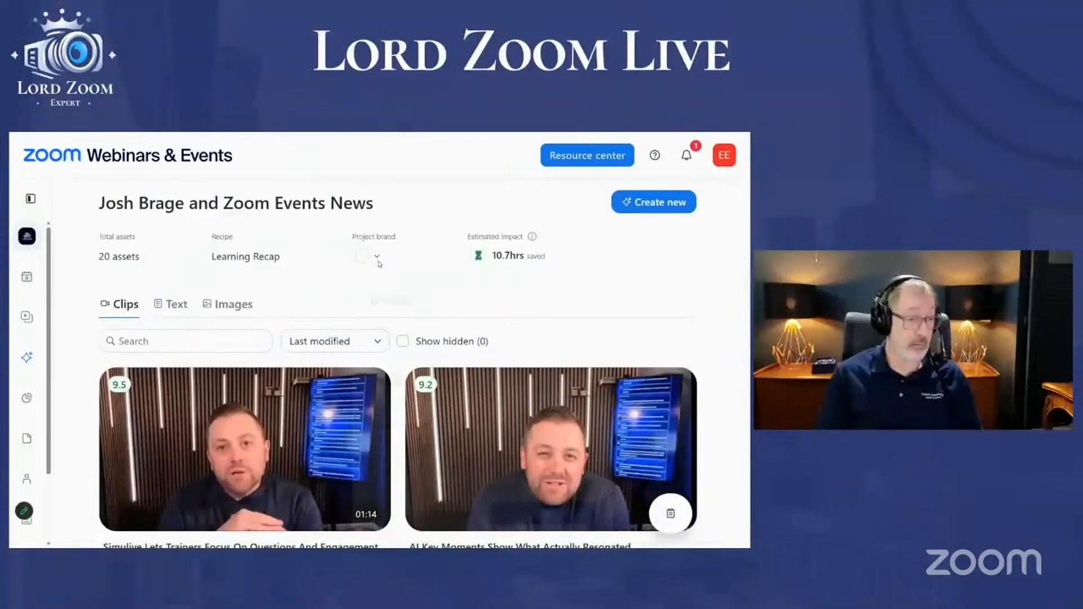
left_click(537, 185)
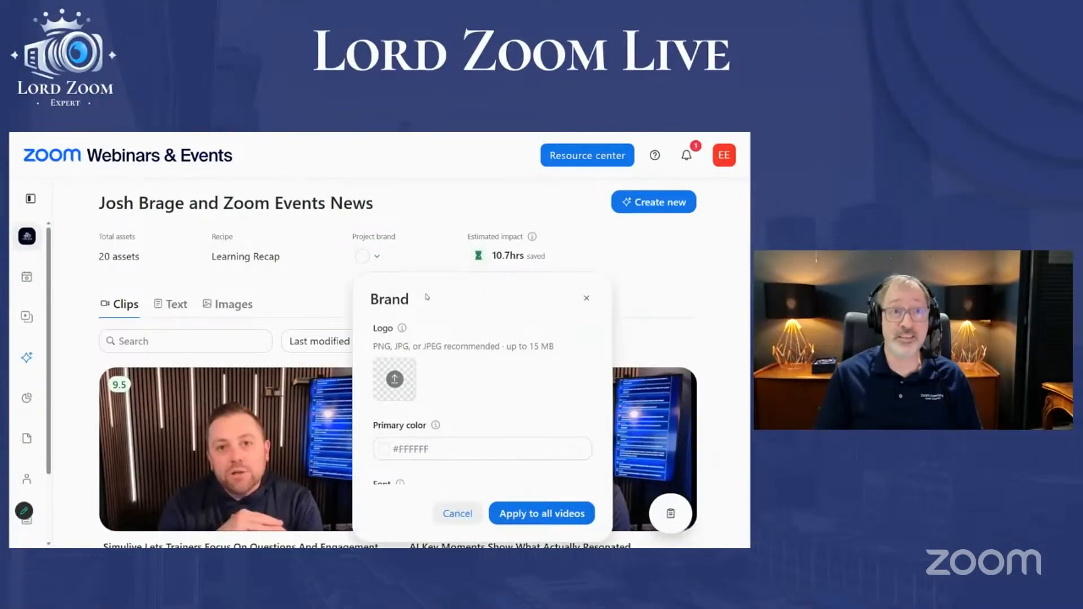
Review the project's brand options for font, intro and outro, and close them without applying anything
scroll(470, 337, "down", 3)
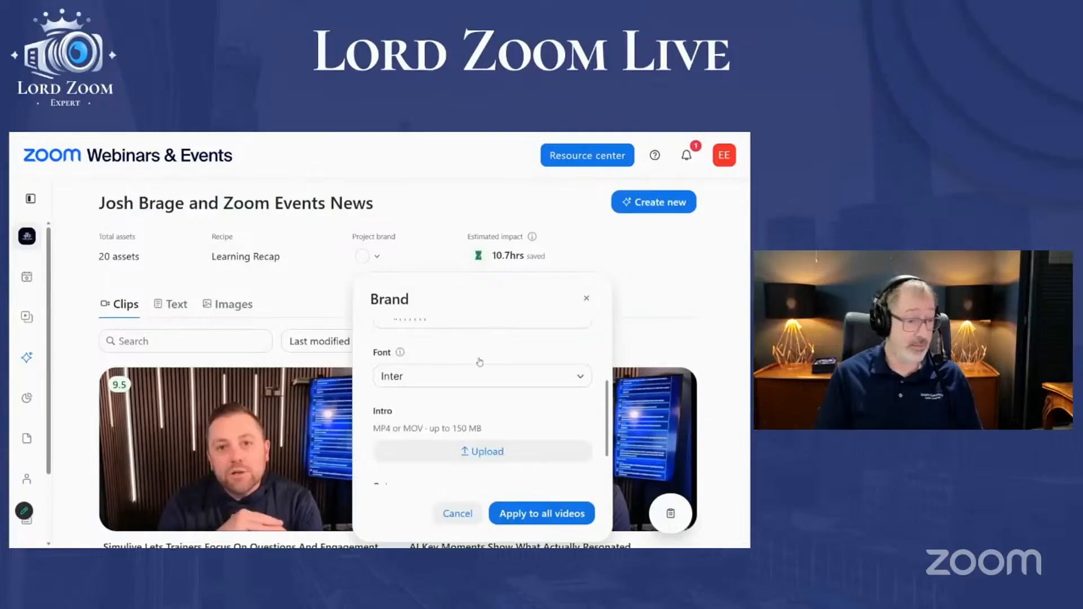
scroll(479, 362, "down", 2)
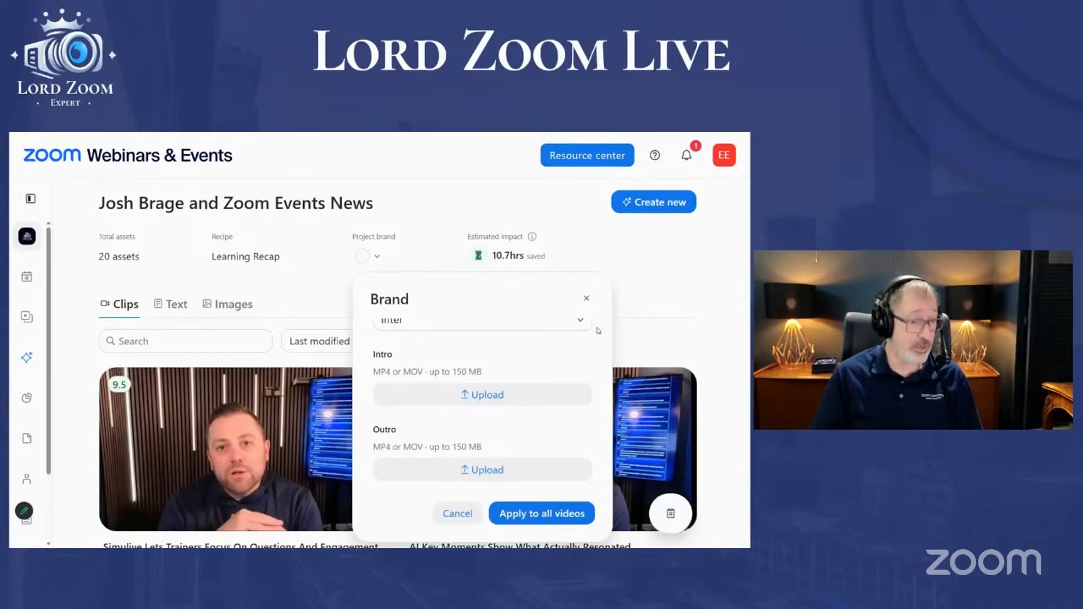
left_click(641, 279)
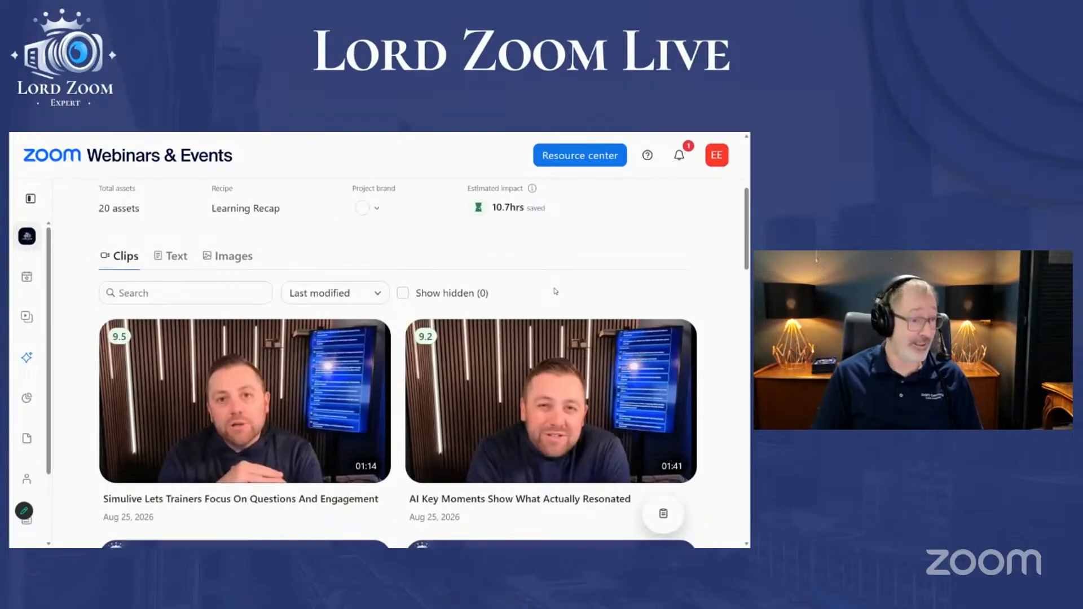
Preview the "Simulive Lets Trainers Focus On Questions And Engagement" clip and open it for editing
scroll(555, 291, "down", 2)
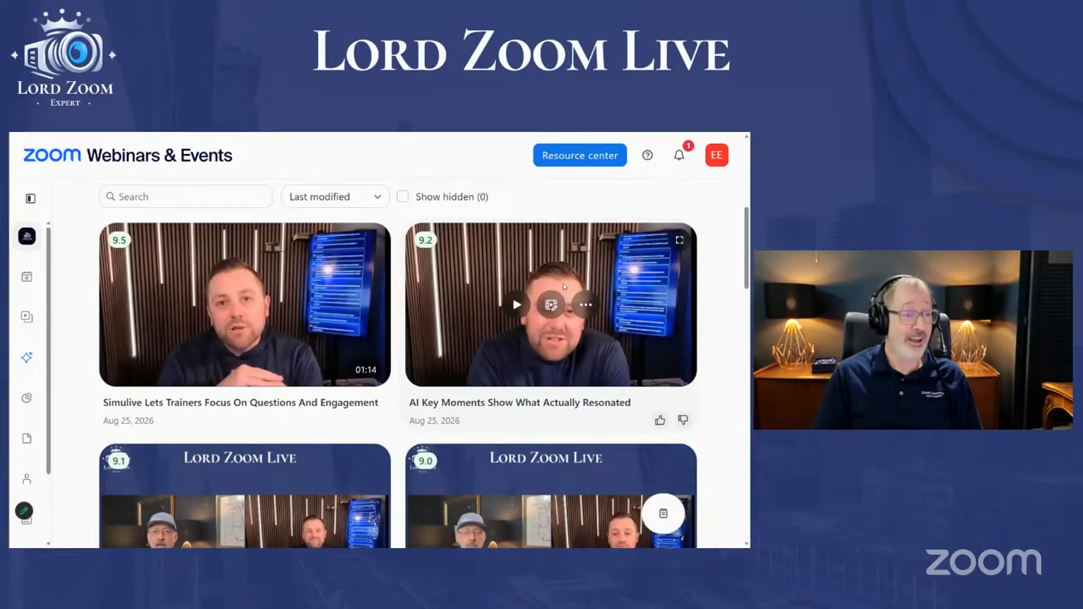
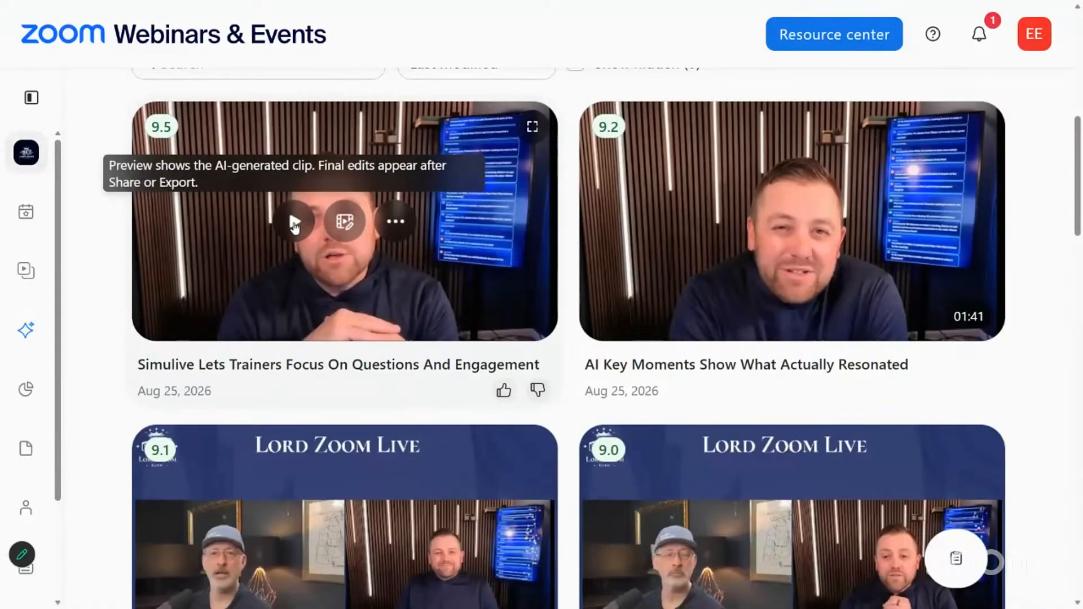
left_click(294, 222)
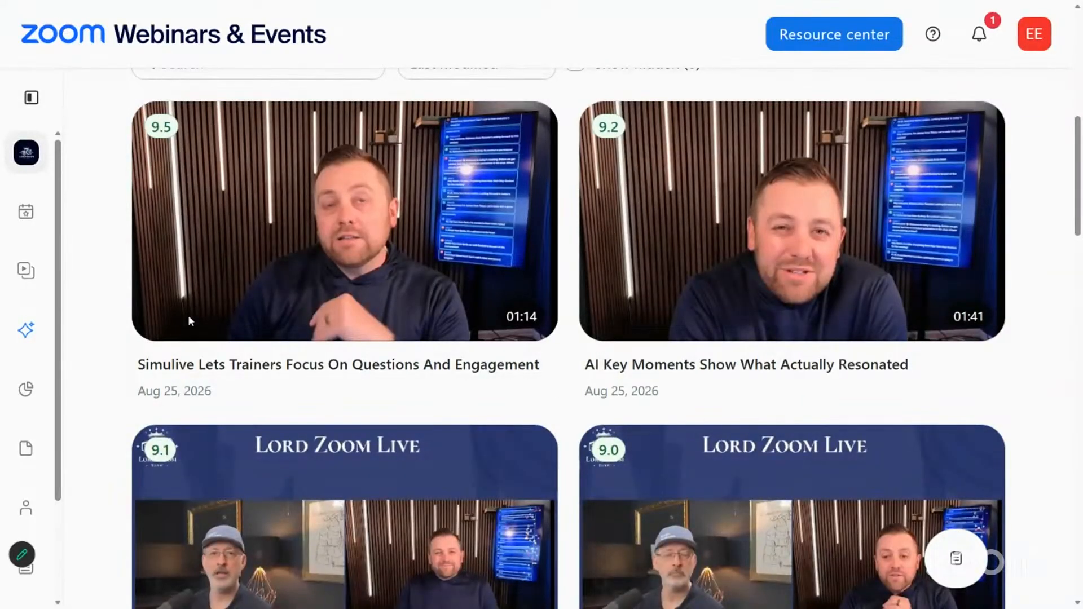
mouse_move(451, 325)
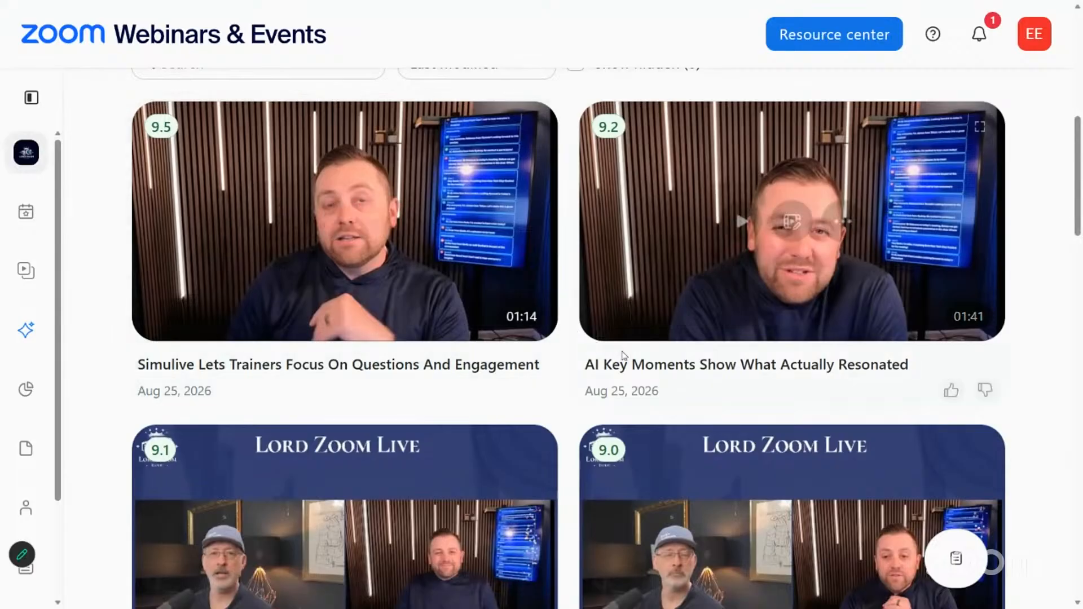
mouse_move(624, 356)
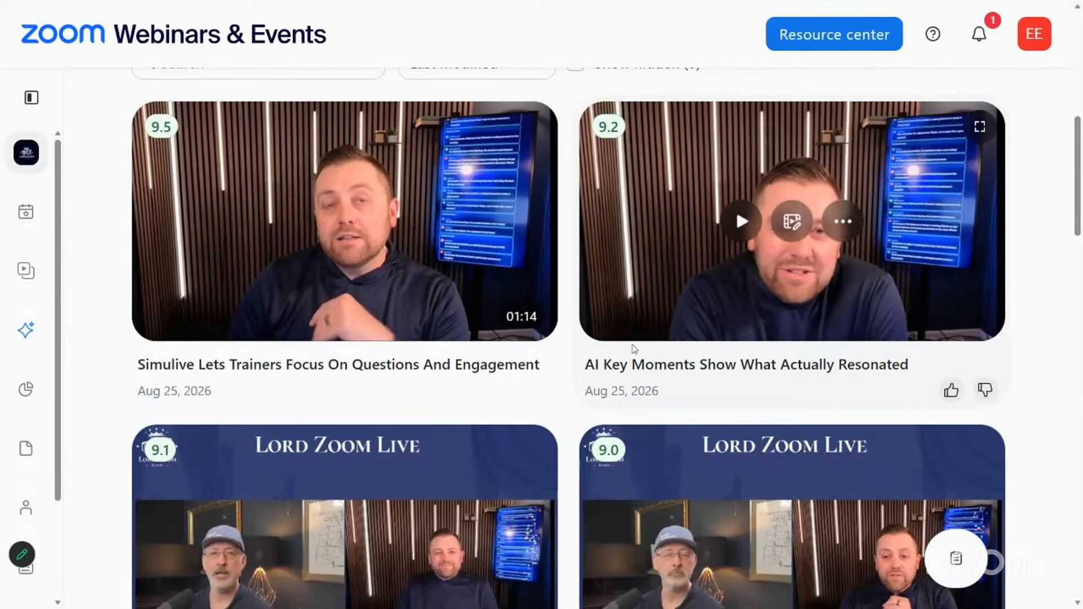
mouse_move(435, 345)
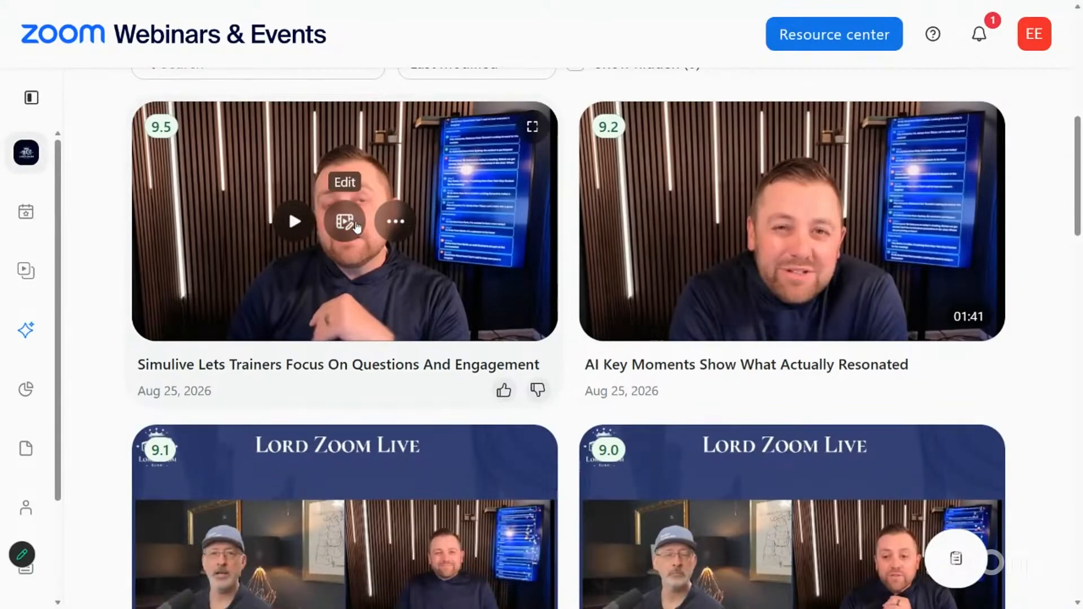
left_click(350, 225)
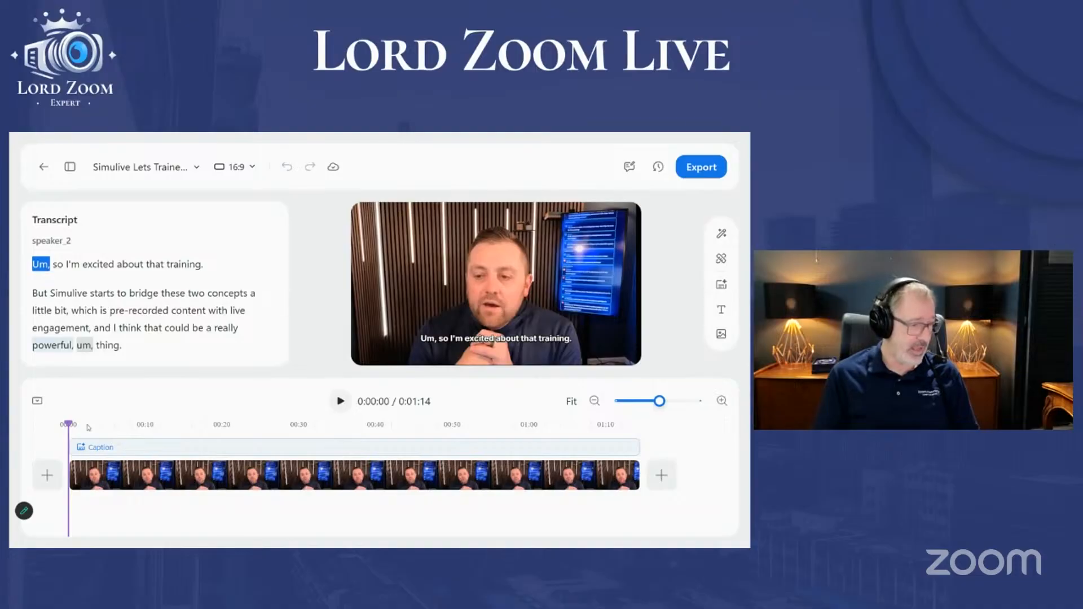
Move the playhead to the word "Simulive" at the start of the transcript's second paragraph
left_click_drag(77, 423, 79, 423)
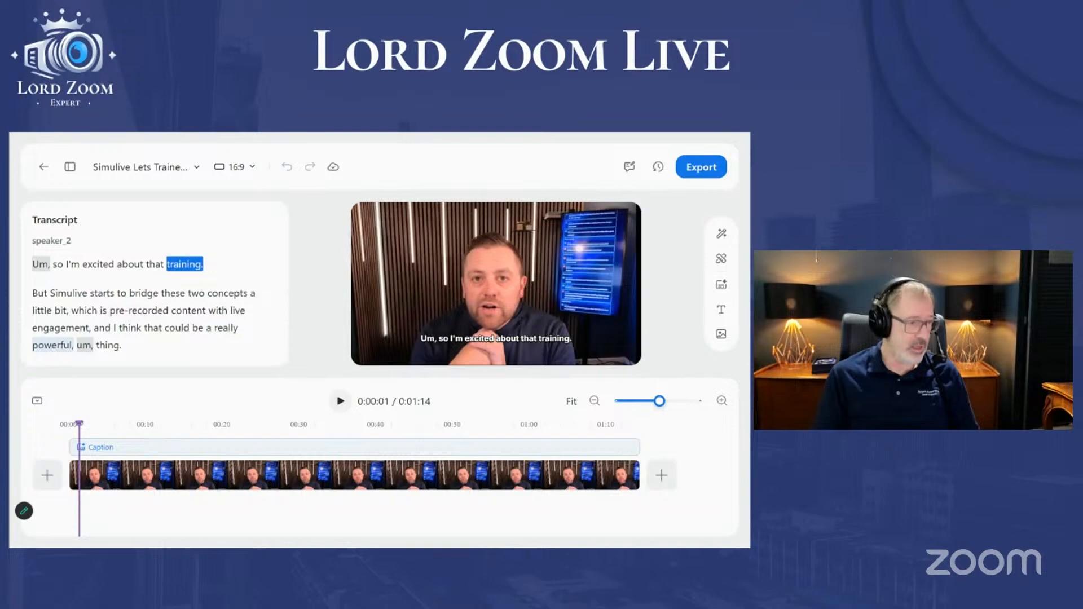
left_click_drag(79, 423, 81, 423)
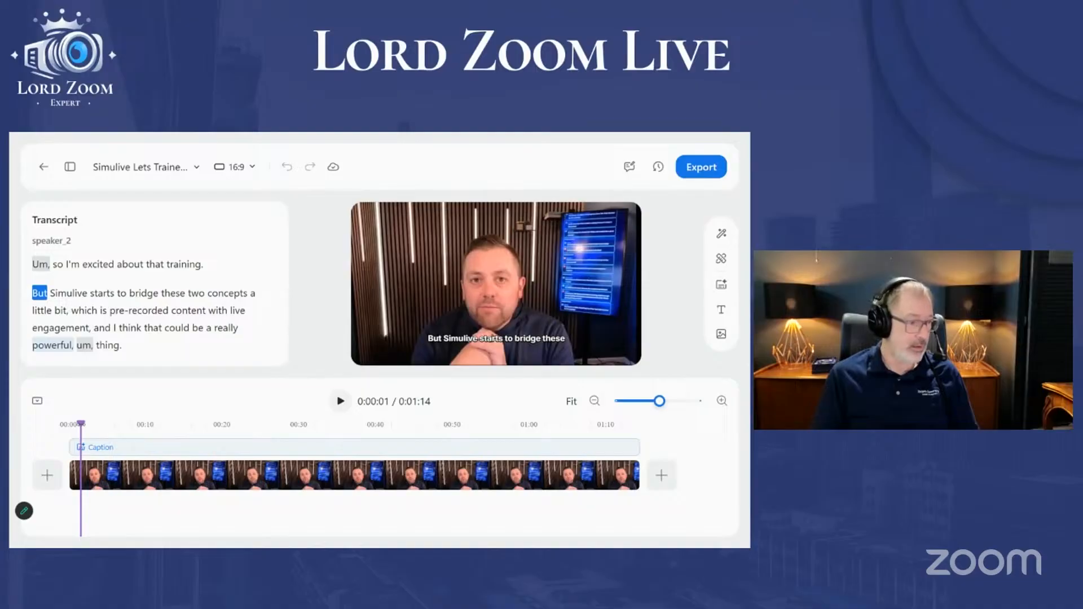
left_click_drag(82, 423, 82, 423)
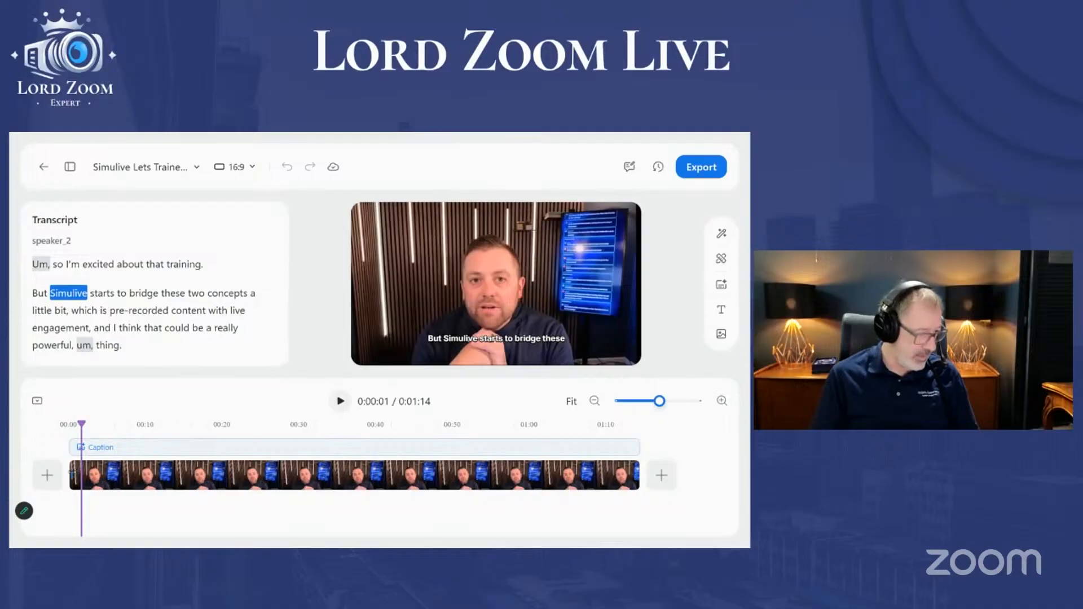
Select the video on the timeline and trim its beginning slightly to cut the opening "Um, so I'm"
left_click(71, 473)
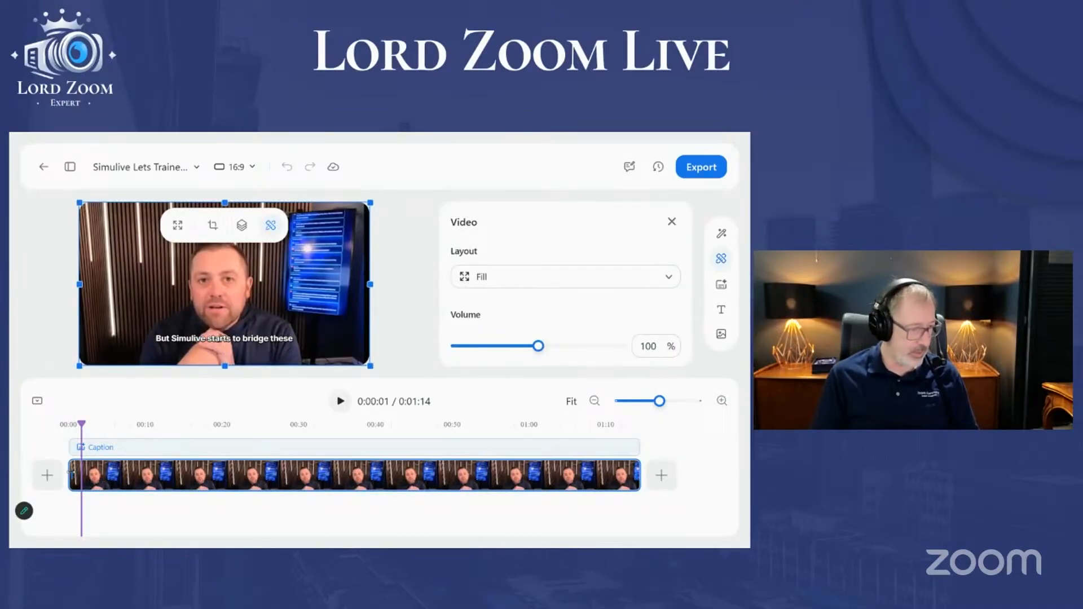
scroll(71, 475, "up", 4)
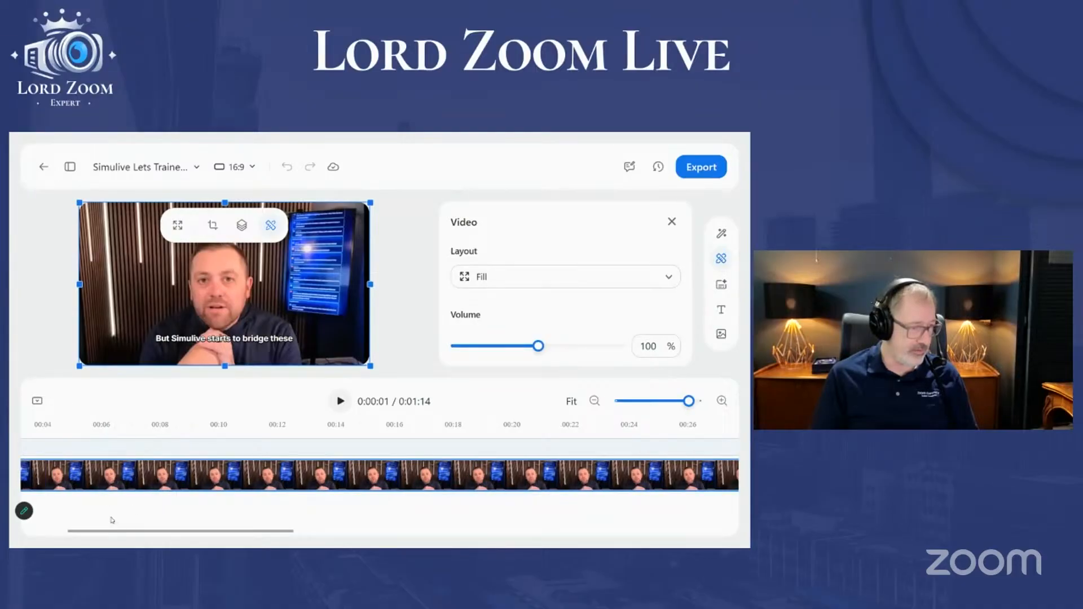
scroll(104, 476, "down", 2)
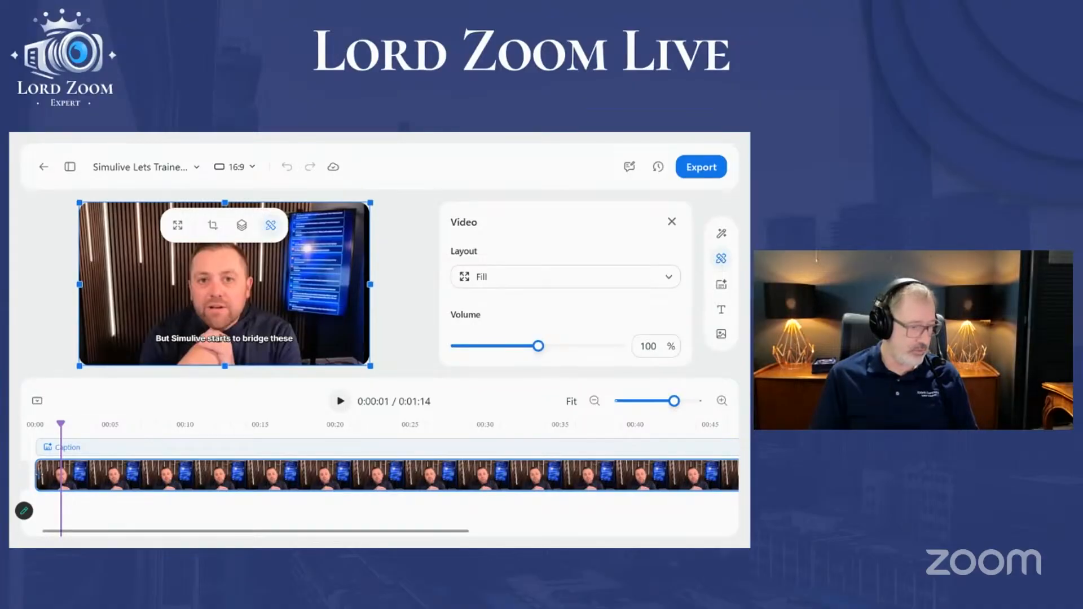
left_click_drag(41, 474, 44, 476)
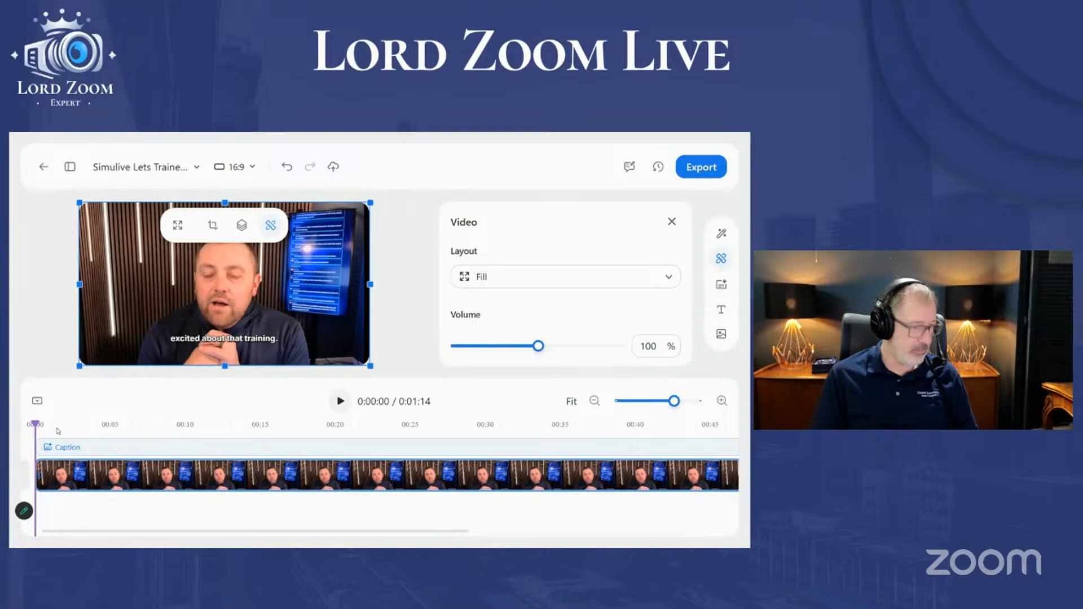
Close the video settings and trim the clip's start further so that it begins at "Simulive starts to bridge these two concepts"
scroll(82, 424, "down", 2)
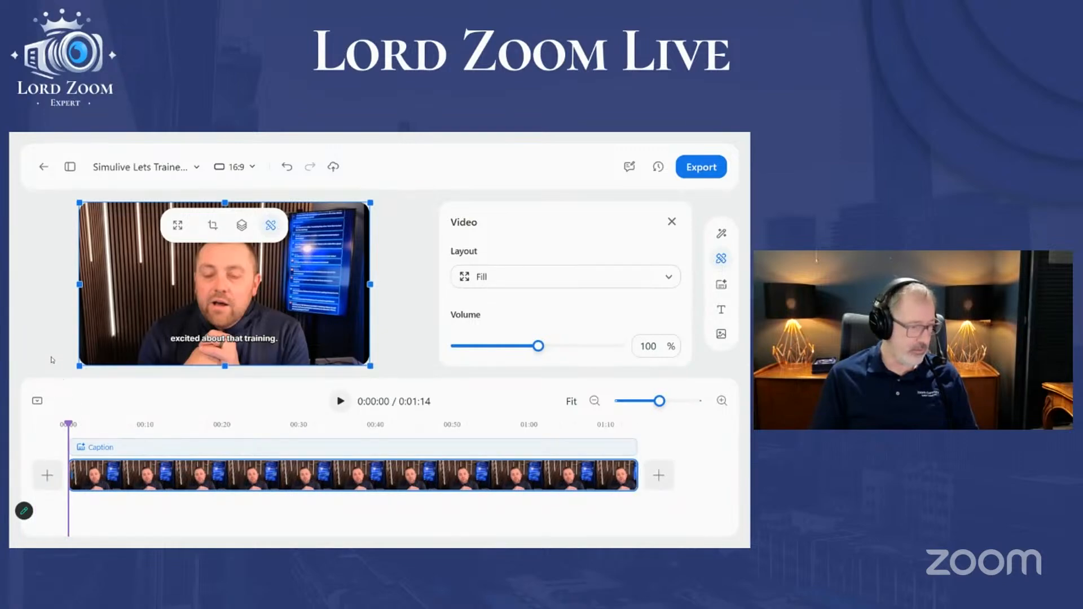
scroll(52, 359, "down", 2)
scroll(53, 360, "up", 1)
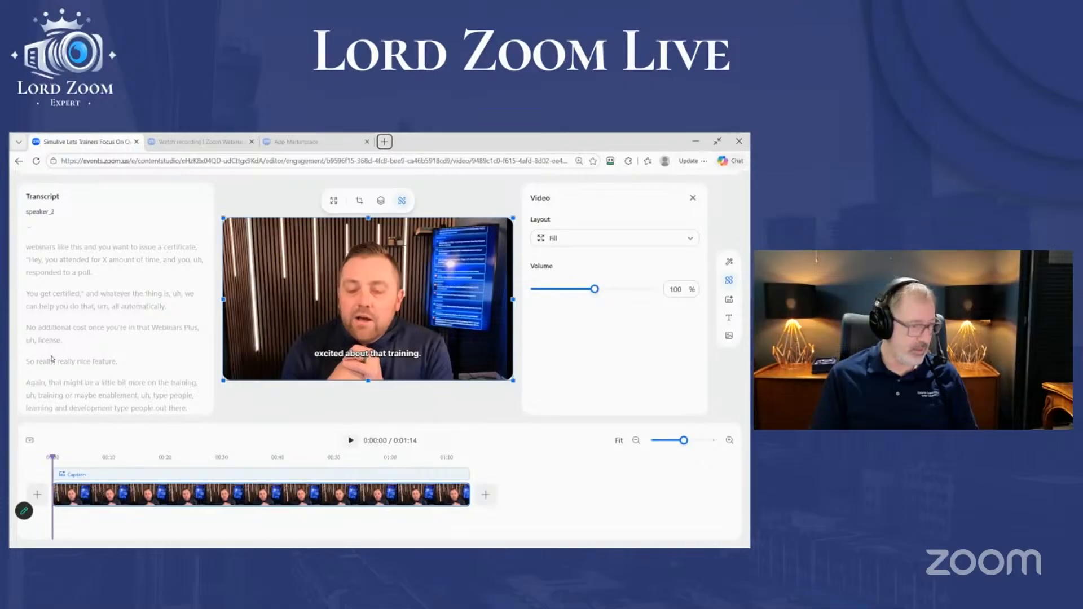
scroll(53, 359, "up", 1)
key("F11")
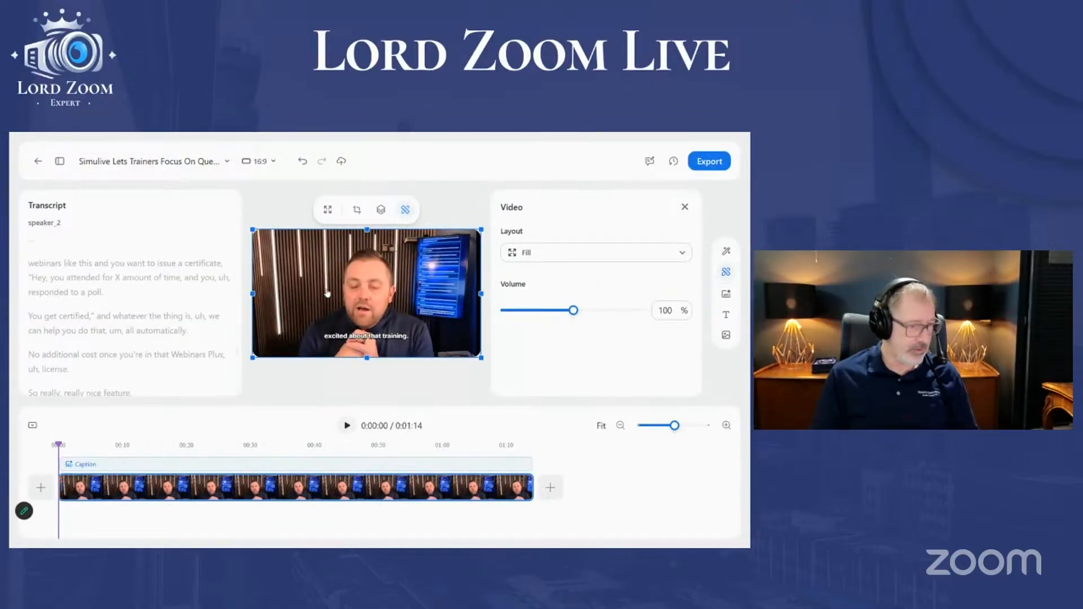
left_click(684, 206)
double_click(116, 330)
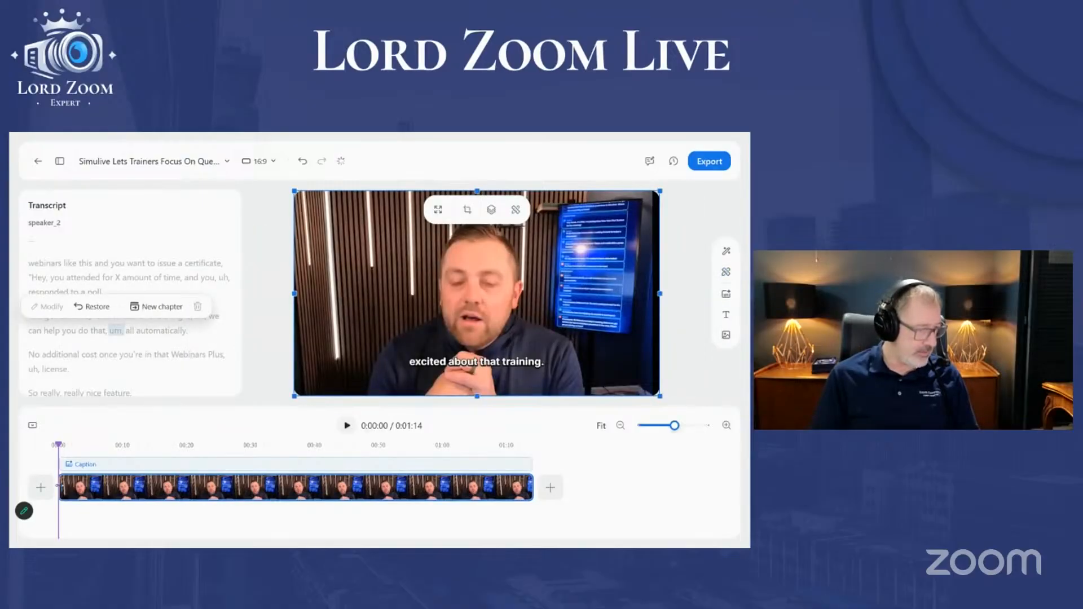
left_click_drag(58, 489, 66, 487)
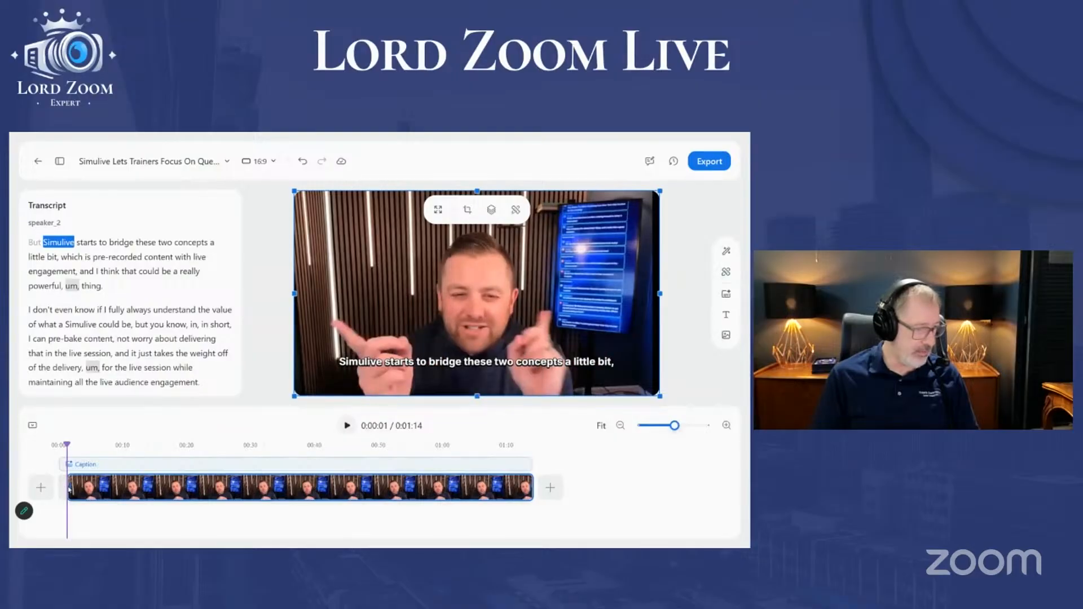
left_click_drag(69, 488, 51, 498)
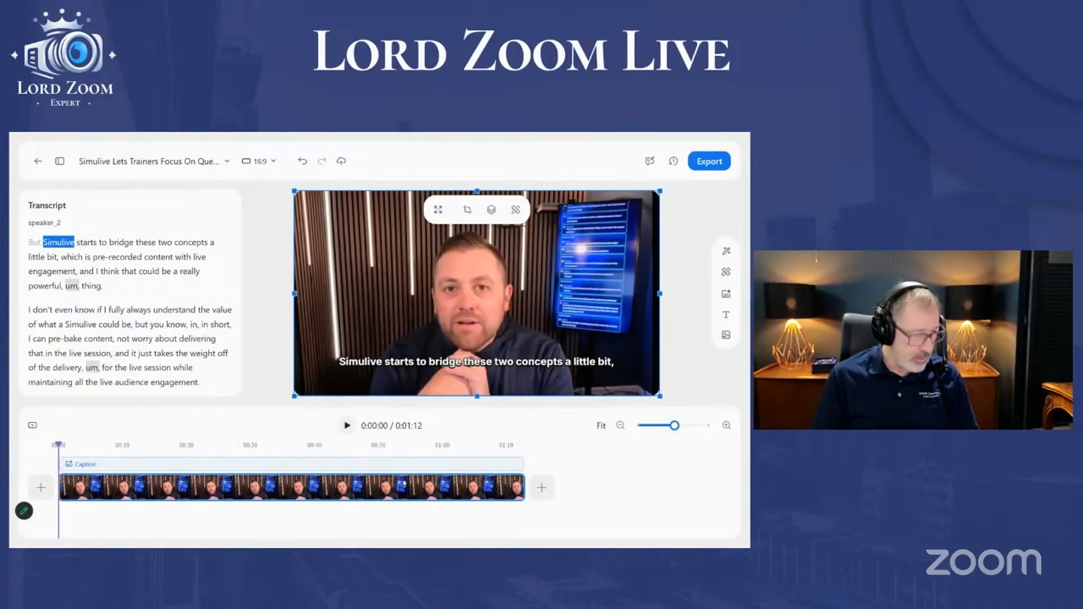
Play the trimmed opening to check it, and move the playhead to about 1:11 near the clip's end
left_click(347, 429)
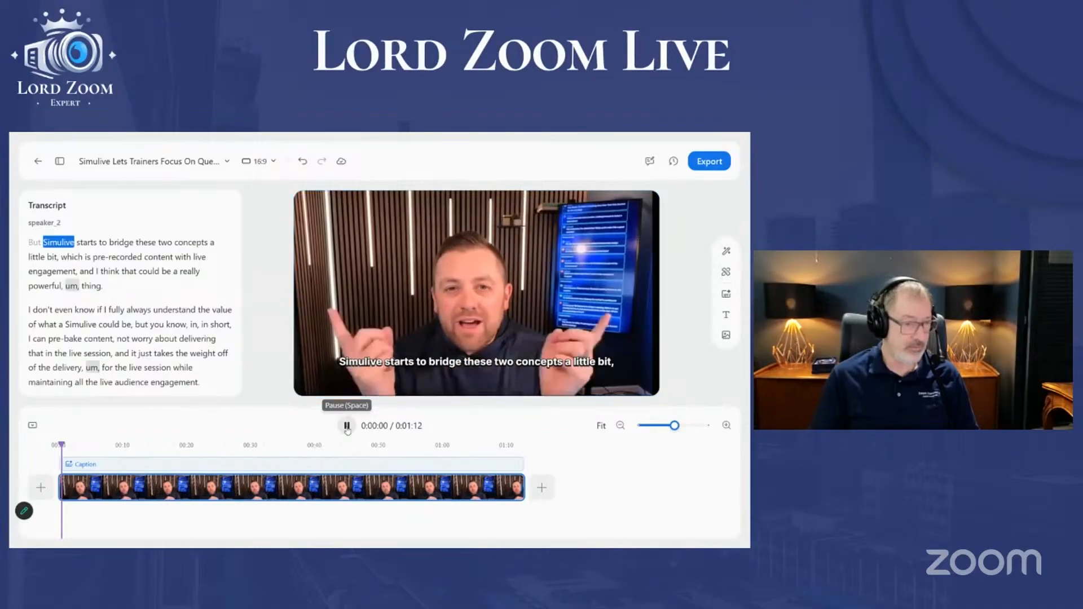
left_click(347, 426)
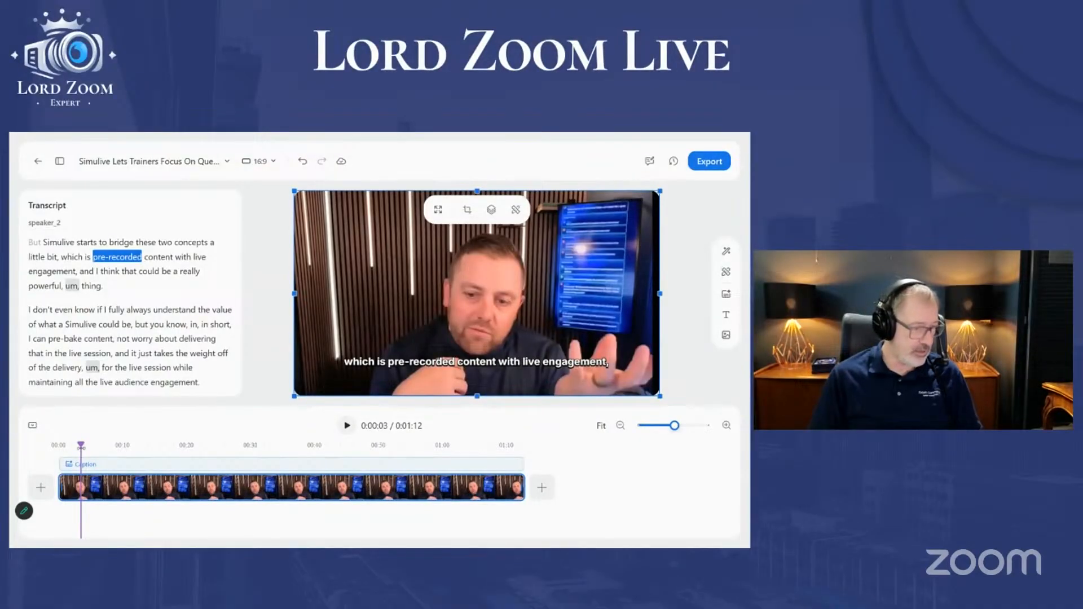
left_click_drag(81, 446, 514, 445)
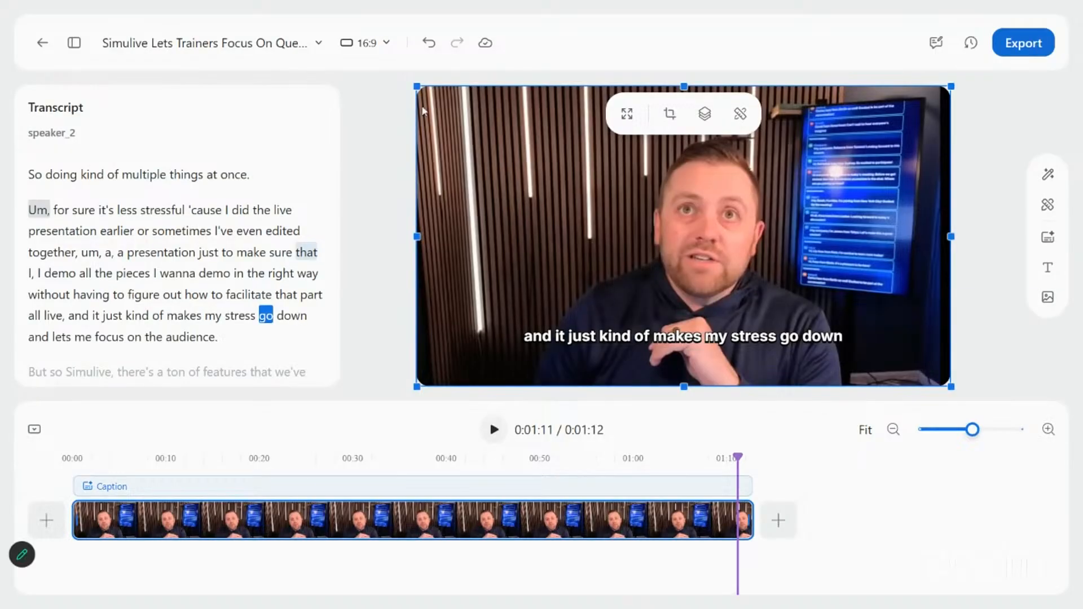
Change the clip's aspect ratio to 1:1 for LinkedIn, X and Instagram, and move and resize the video to fill the square frame
left_click(387, 45)
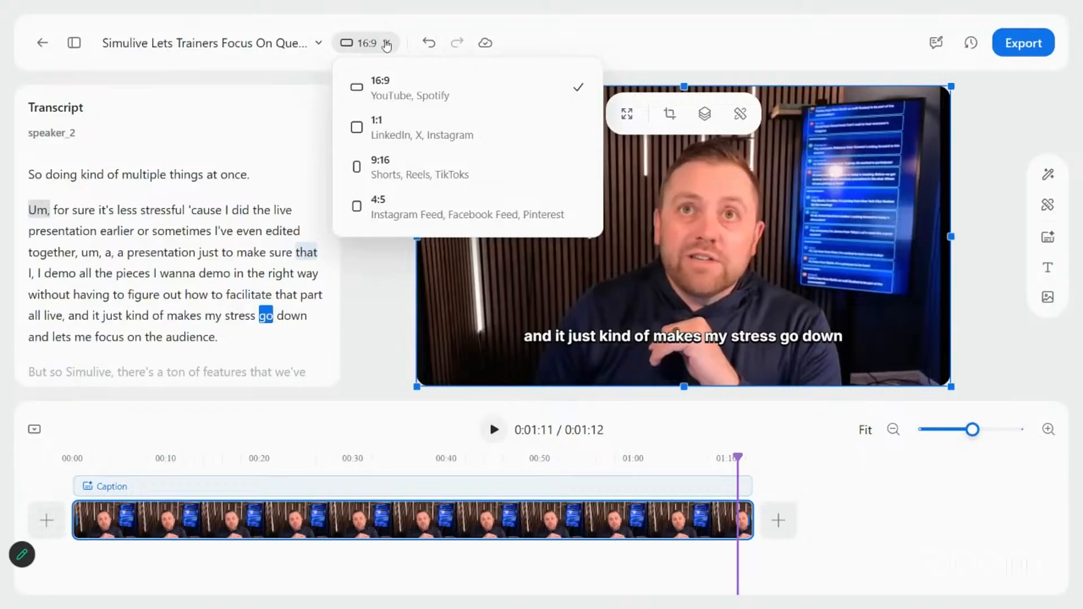
left_click(476, 143)
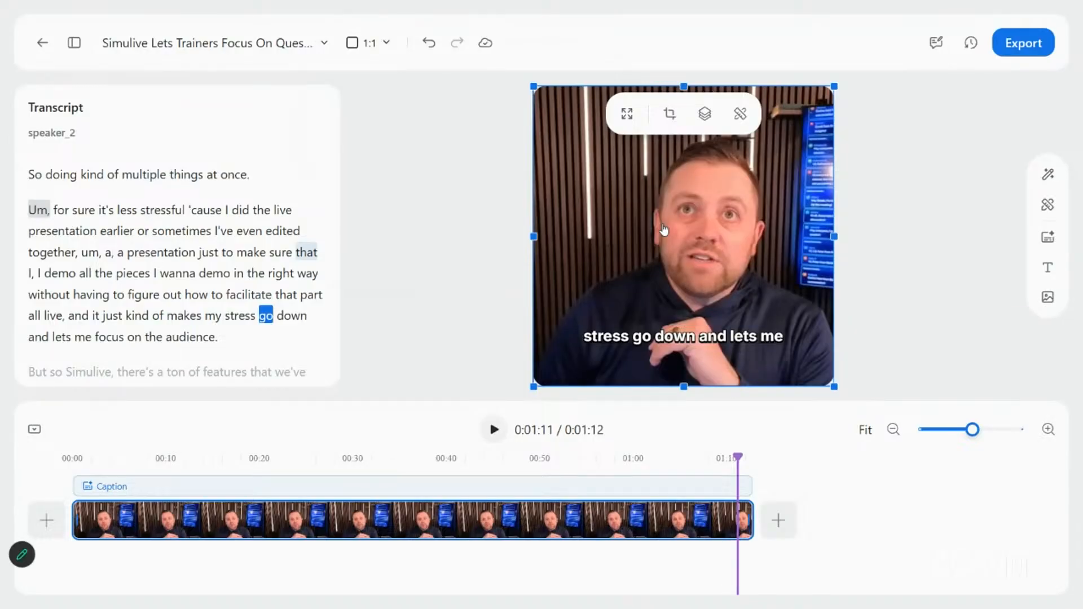
left_click_drag(664, 229, 640, 235)
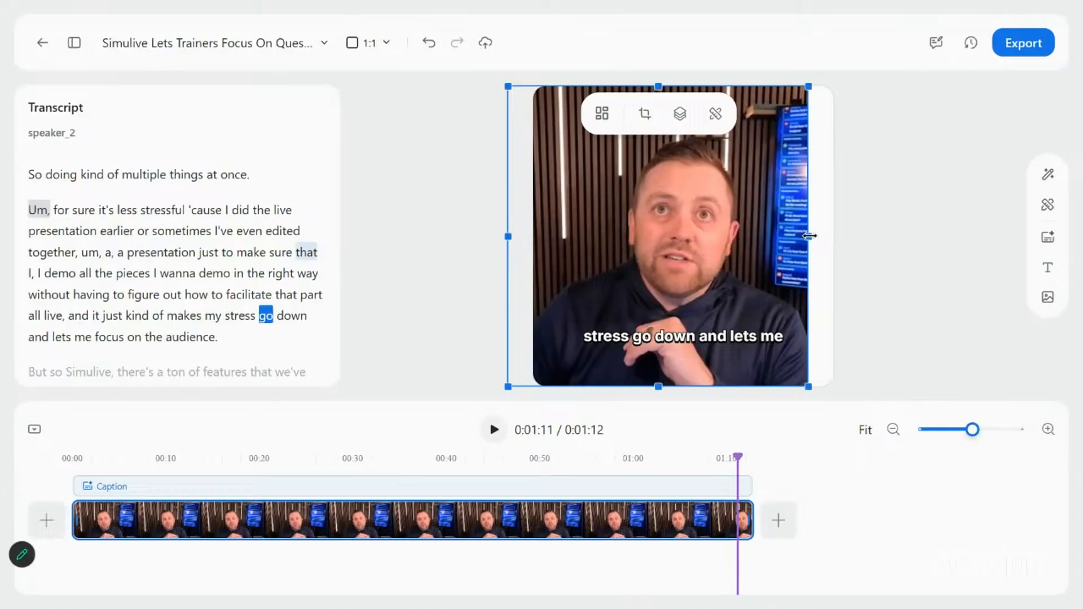
left_click_drag(820, 234, 834, 235)
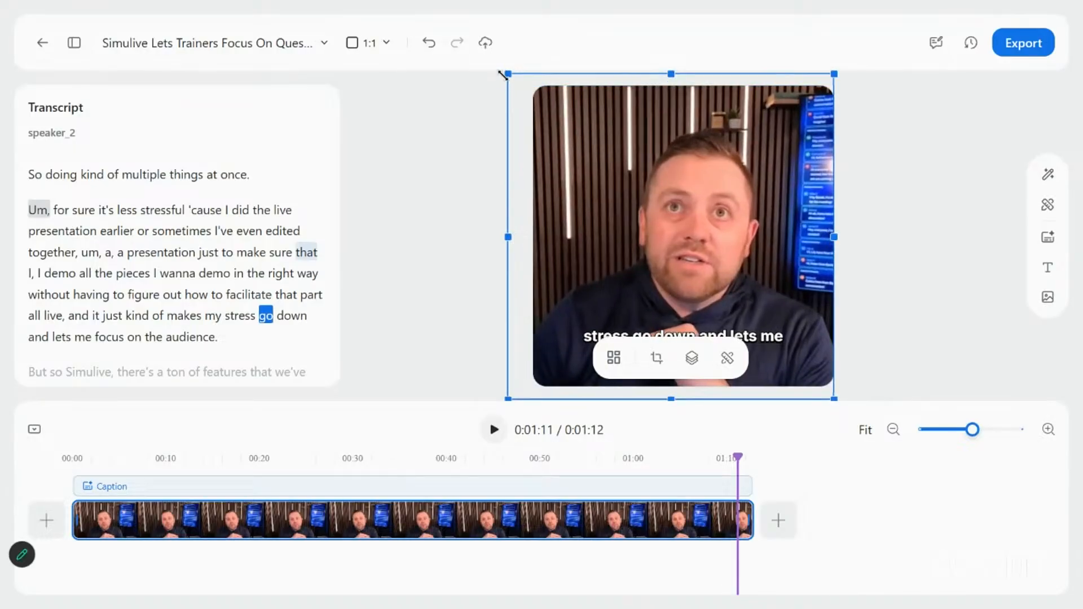
left_click_drag(507, 74, 555, 120)
left_click_drag(596, 168, 563, 134)
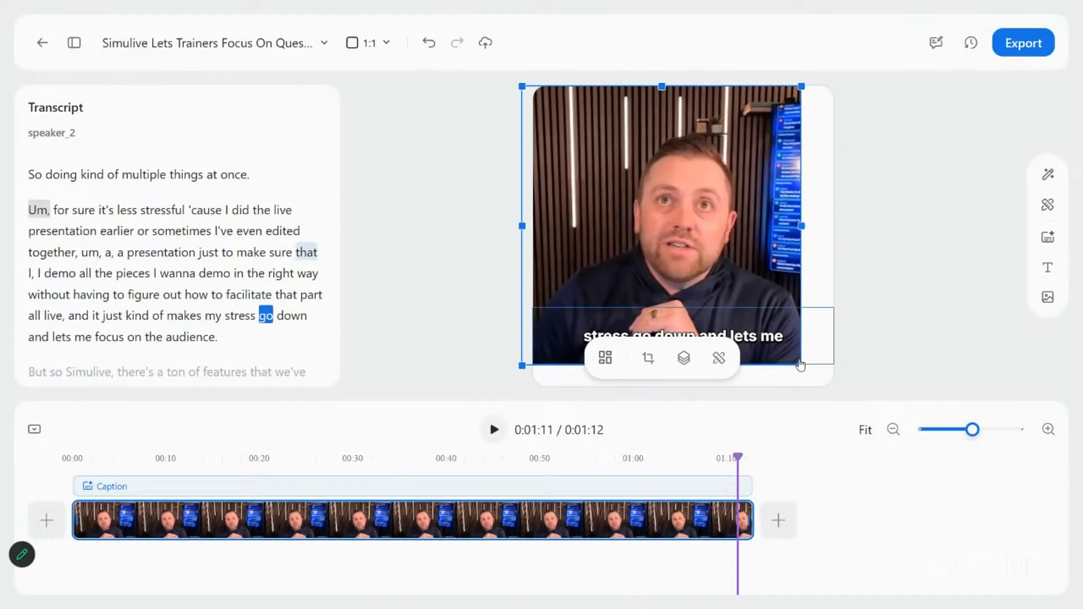
left_click_drag(801, 363, 852, 377)
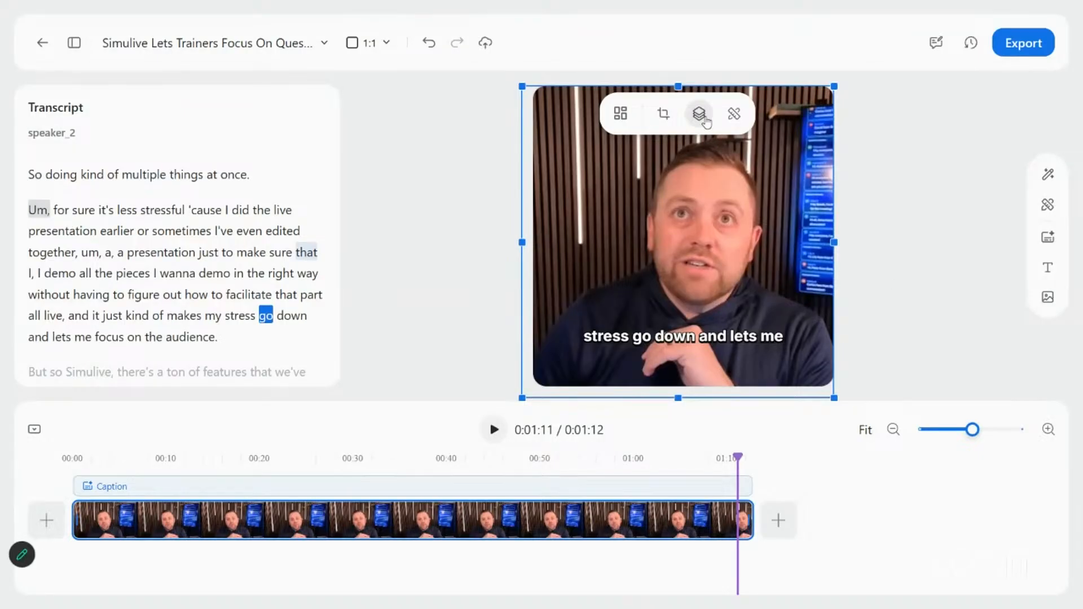
Add a Title text element to the clip and move it to the top of the square frame
left_click(705, 118)
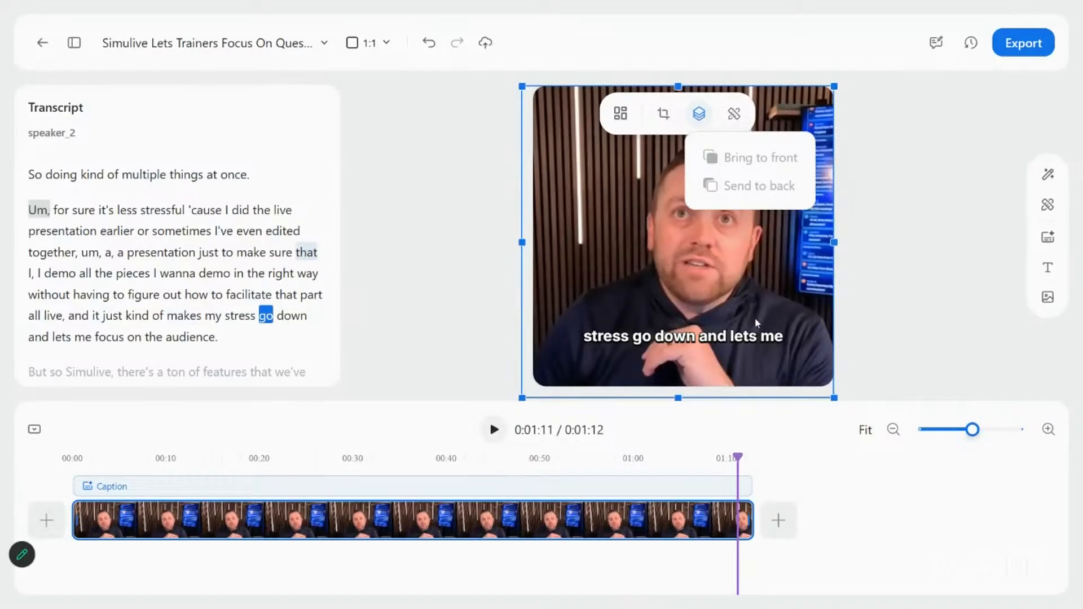
left_click(1045, 271)
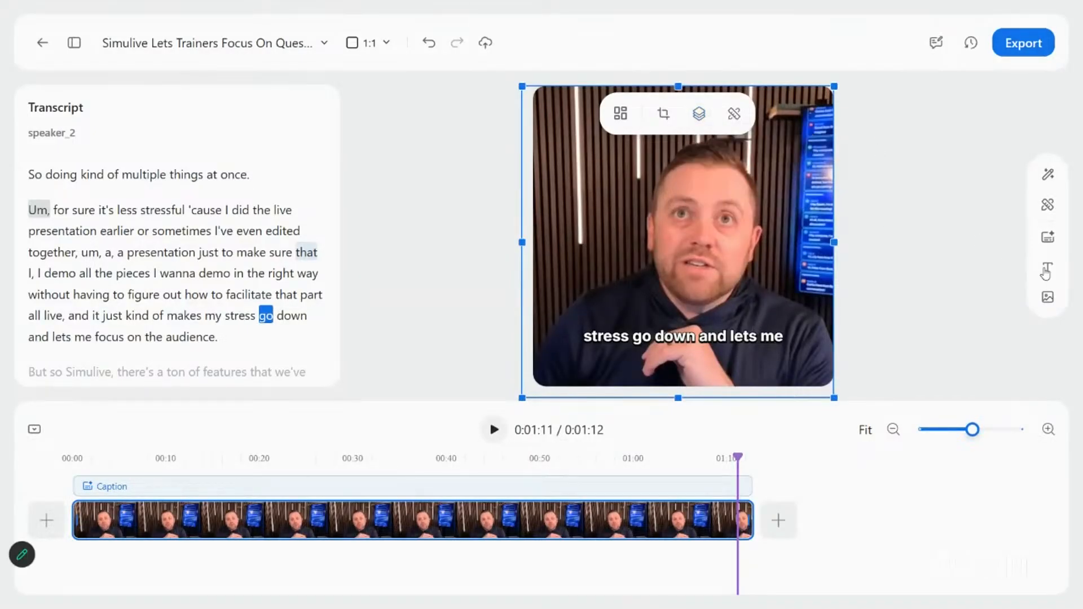
left_click(1044, 271)
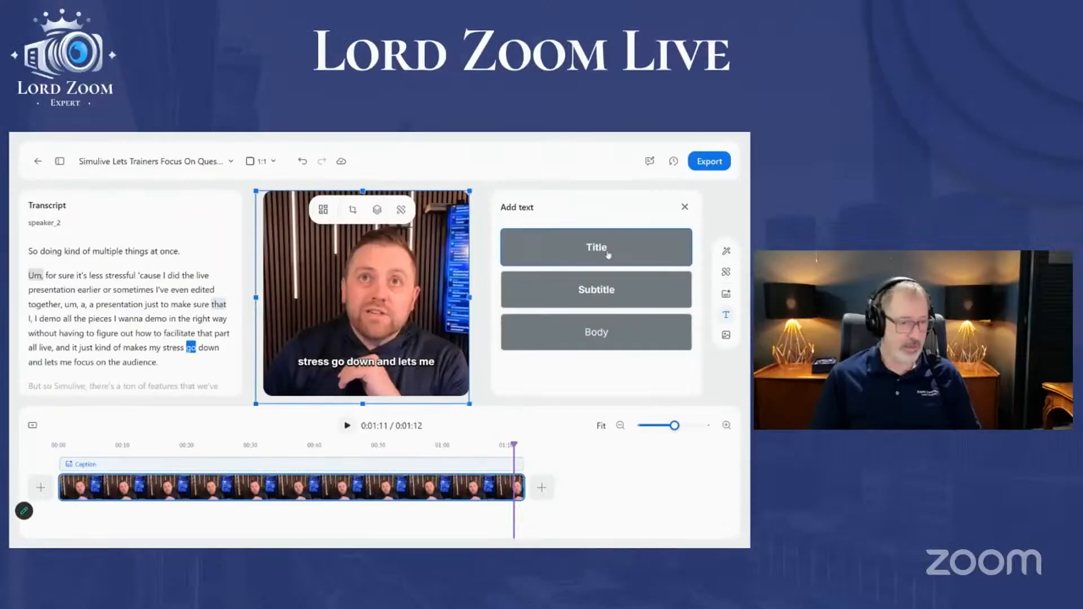
left_click(607, 255)
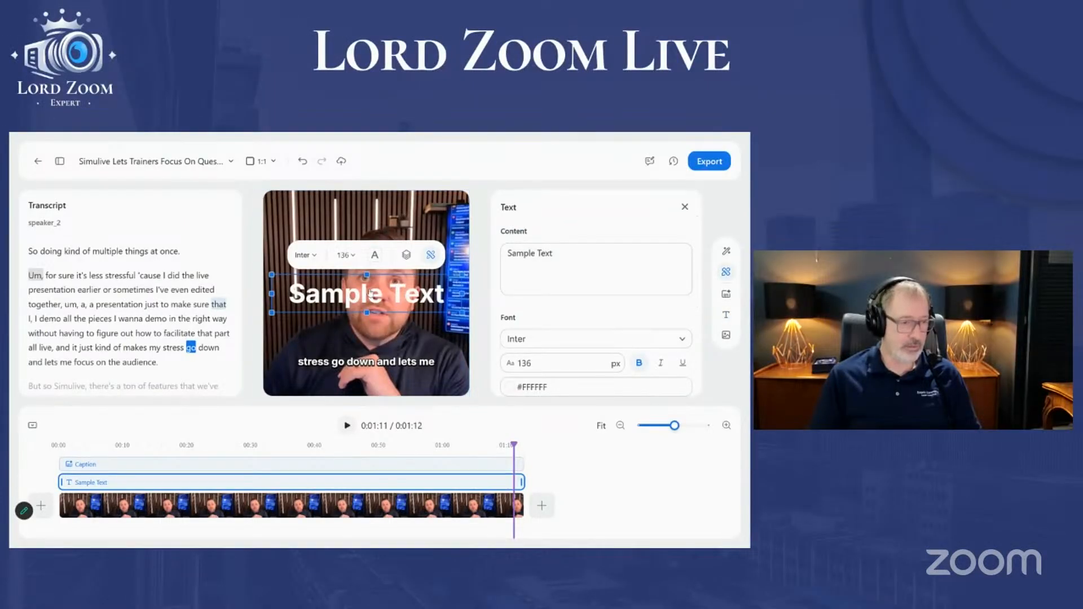
left_click_drag(361, 302, 365, 219)
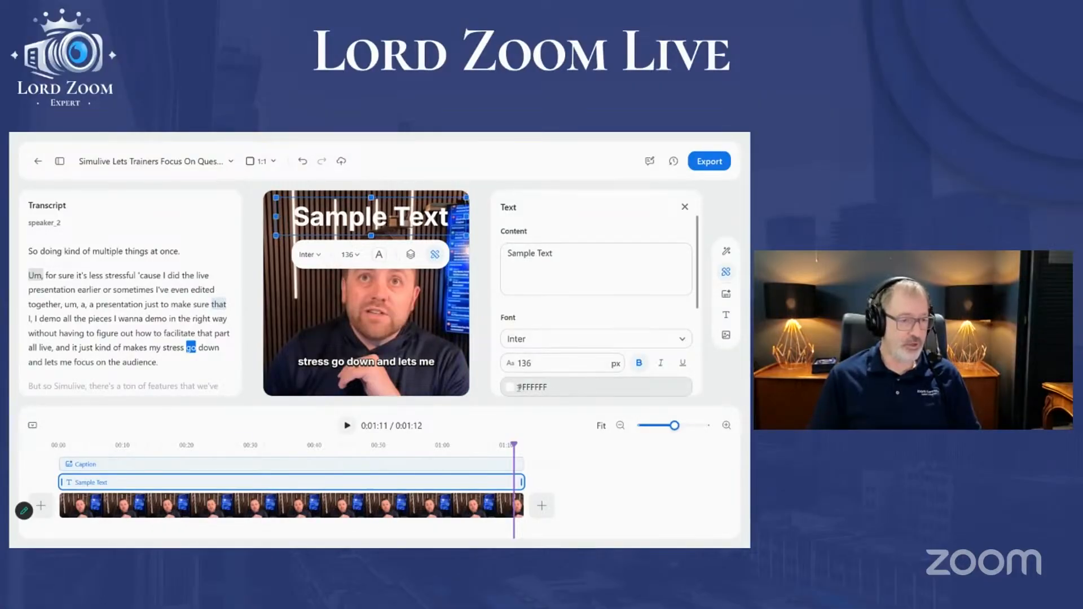
Change the title text's color to green, #66C04E
left_click(591, 387)
left_click_drag(596, 224, 602, 204)
left_click(590, 208)
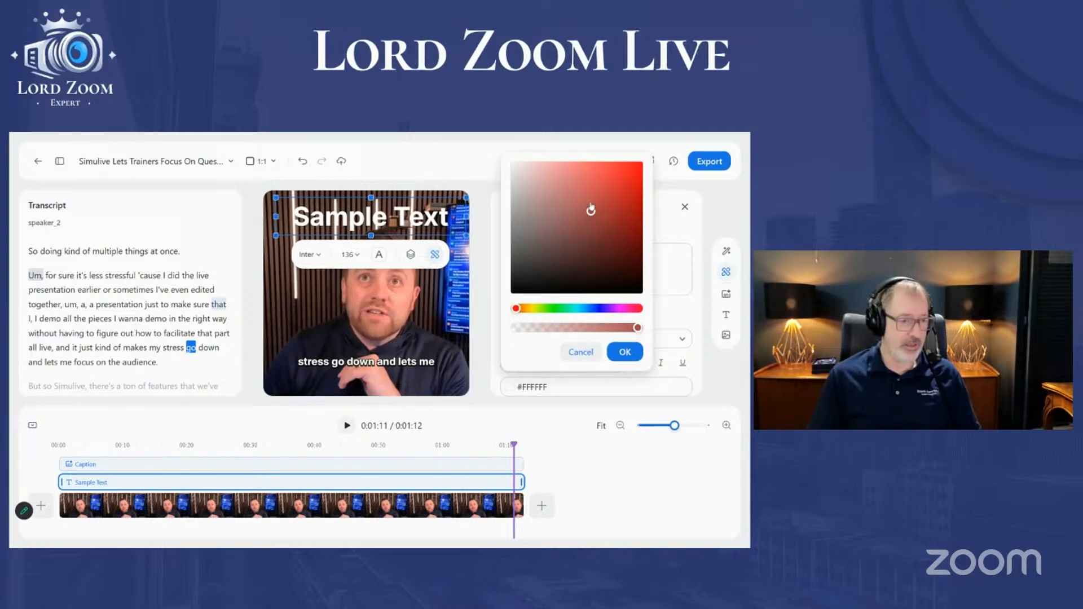
left_click(552, 309)
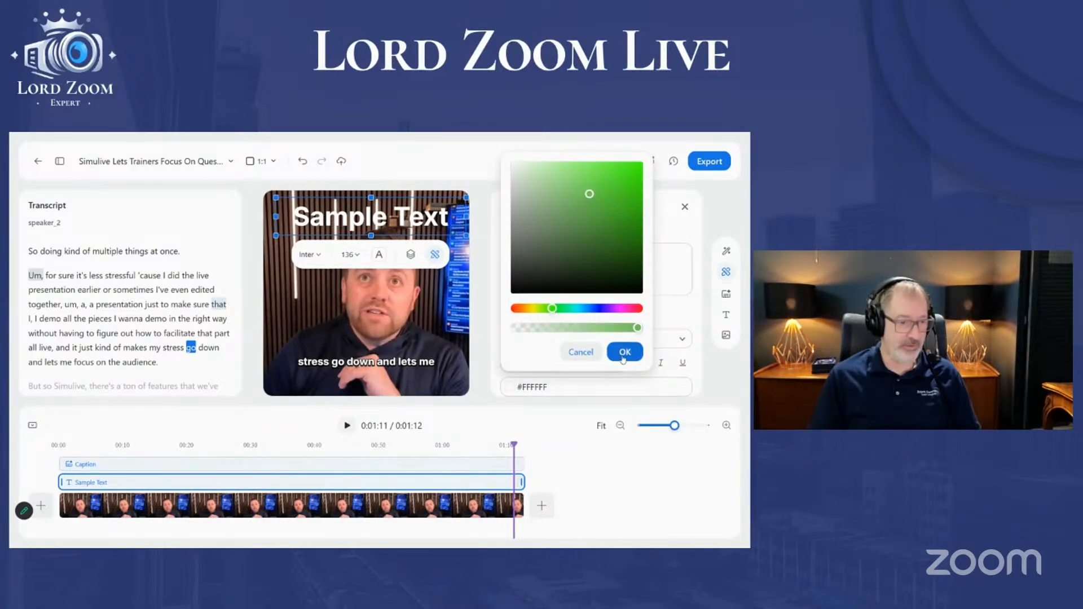
left_click(625, 353)
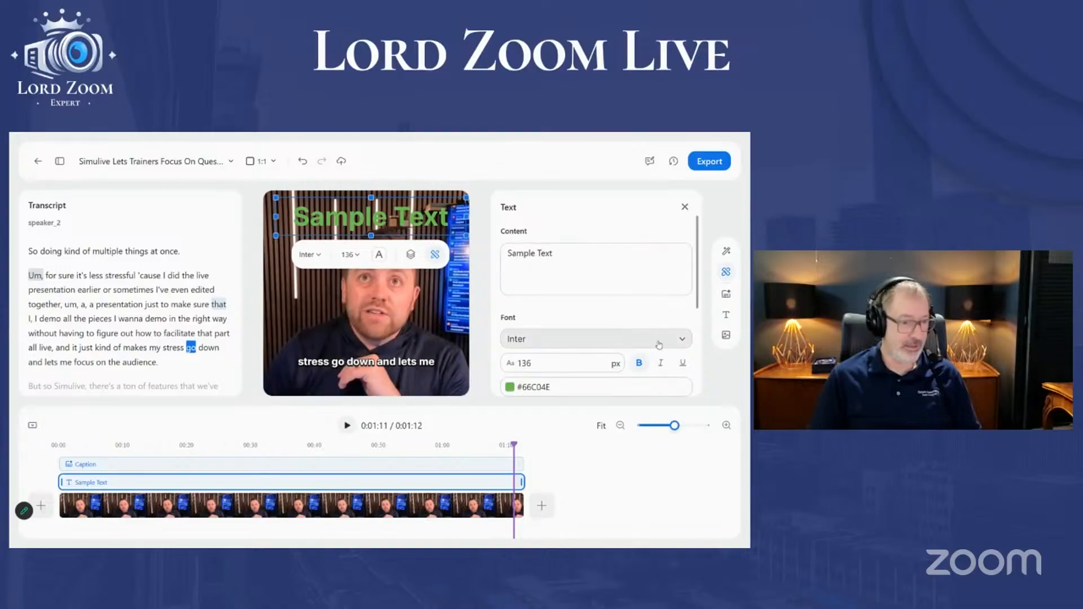
Set the title text's font to Anton
left_click(587, 365)
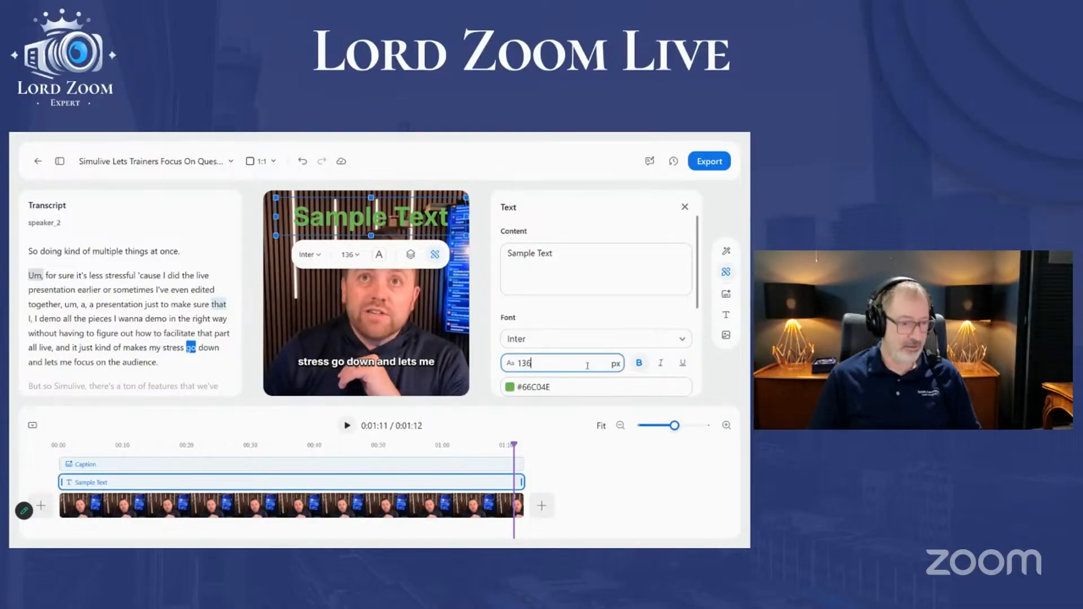
left_click(653, 344)
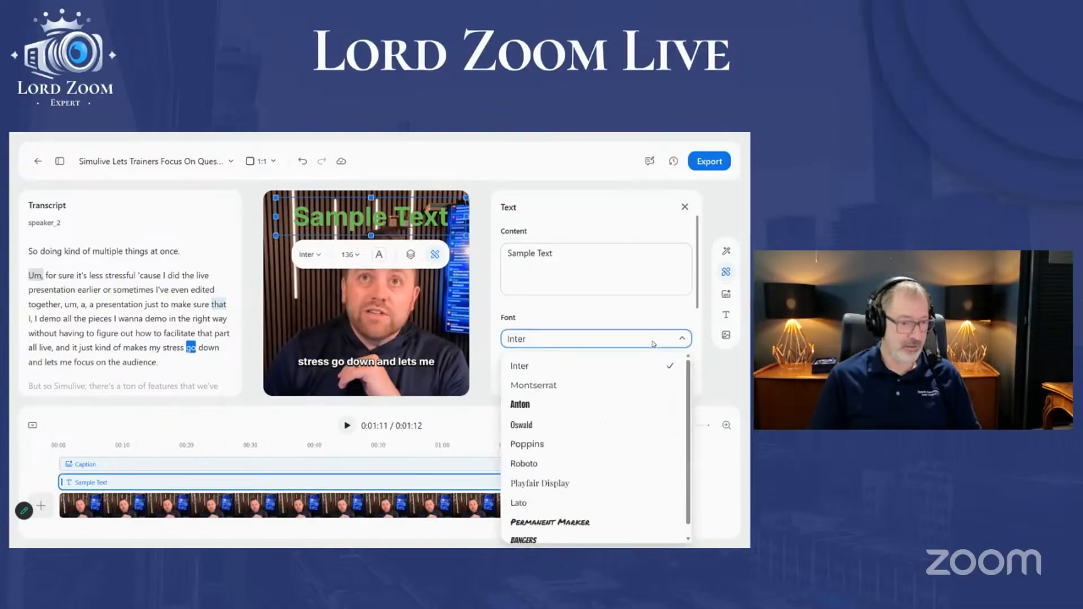
left_click(609, 411)
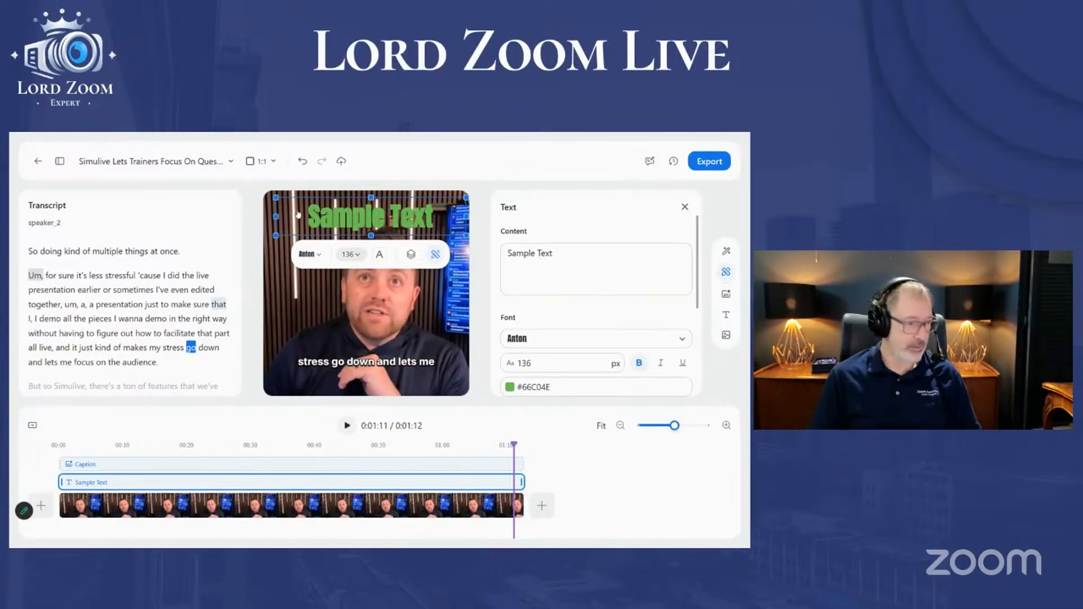
Change the clip's aspect ratio to 9:16 for Shorts, Reels and TikToks, and enlarge and reposition the video between the title and the caption
left_click(272, 164)
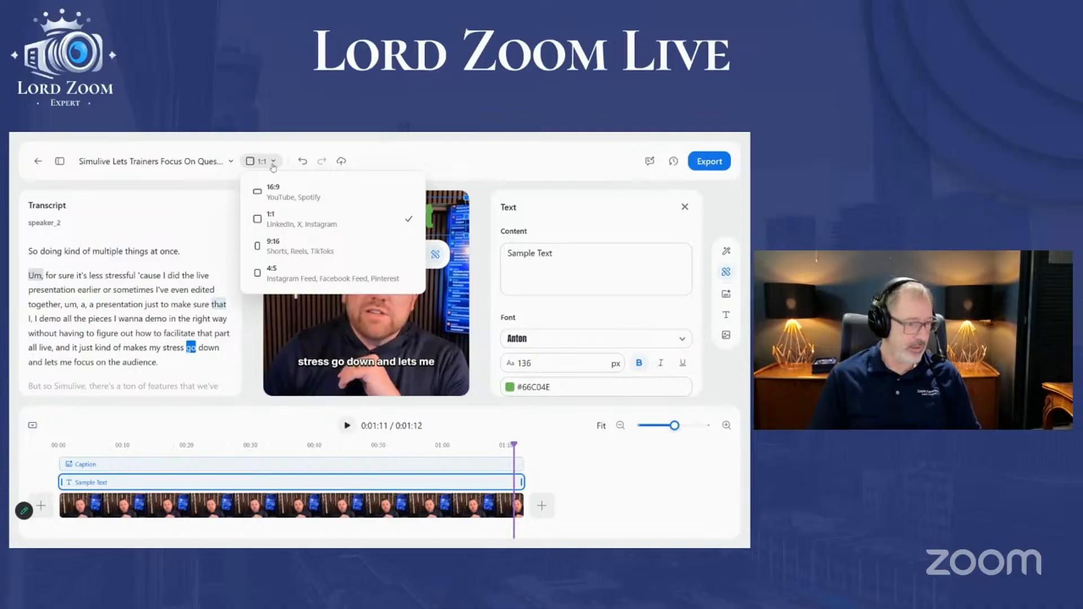
left_click(328, 256)
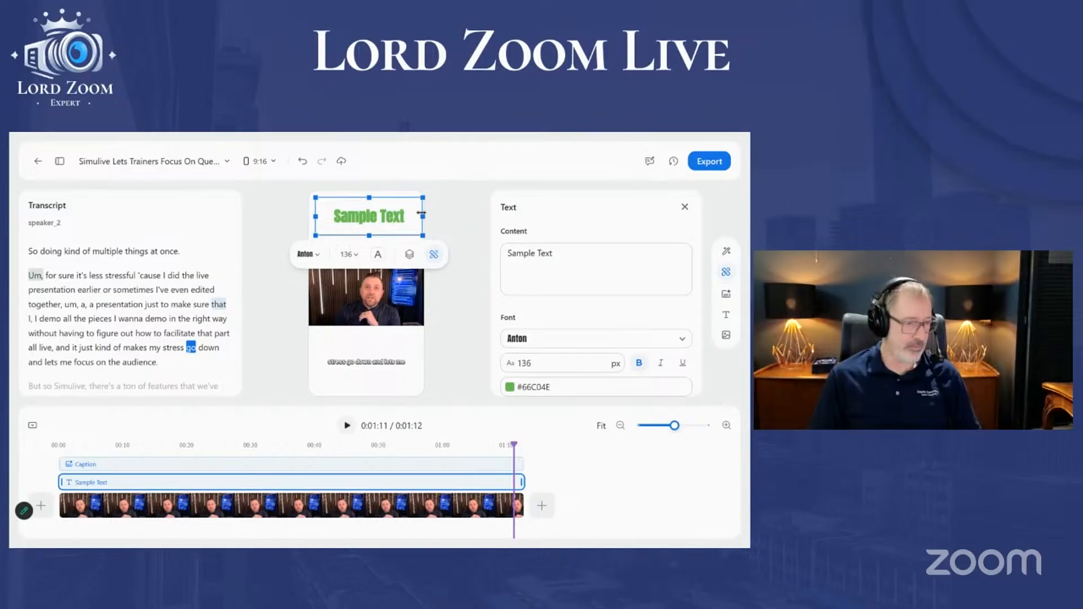
left_click(420, 322)
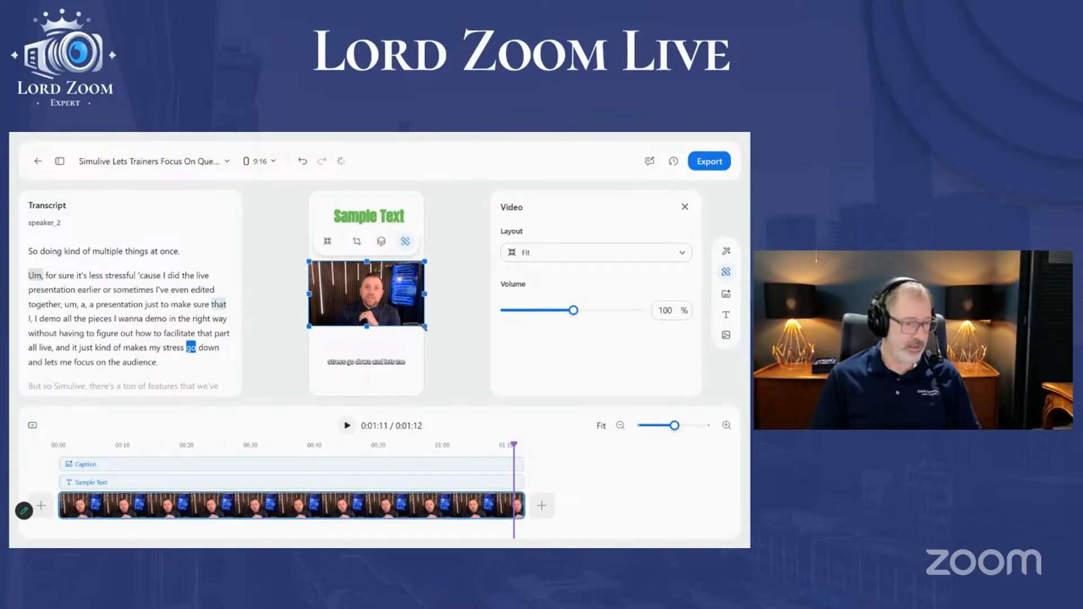
left_click_drag(424, 327, 461, 367)
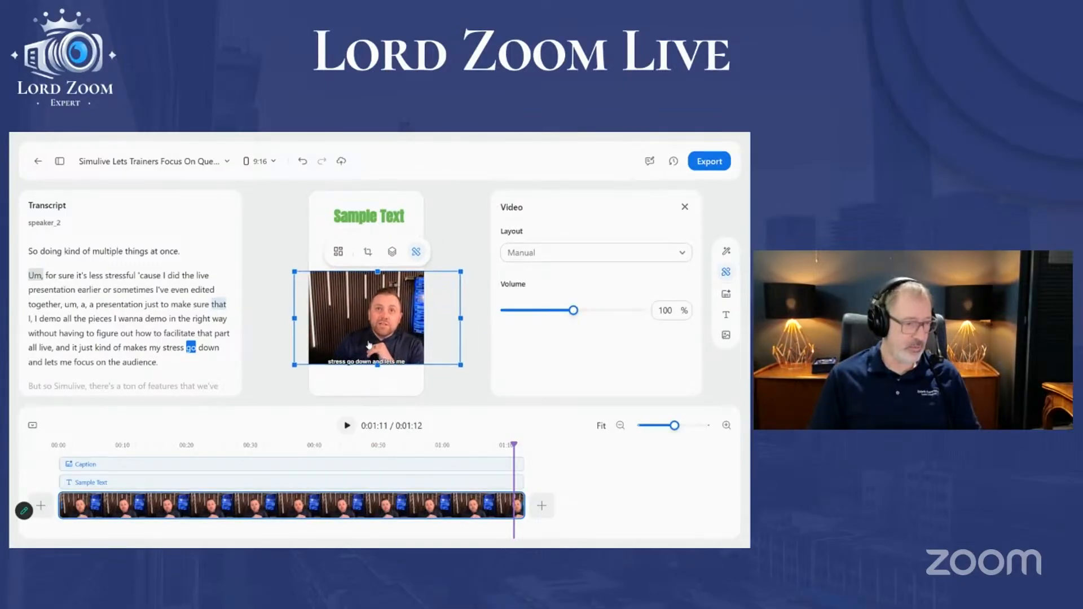
mouse_move(369, 345)
left_mouse_down()
mouse_move(349, 365)
mouse_move(367, 354)
mouse_move(373, 314)
mouse_move(407, 323)
mouse_move(346, 357)
mouse_move(351, 305)
mouse_move(363, 325)
mouse_move(365, 312)
mouse_move(367, 361)
left_mouse_up()
left_click(367, 361)
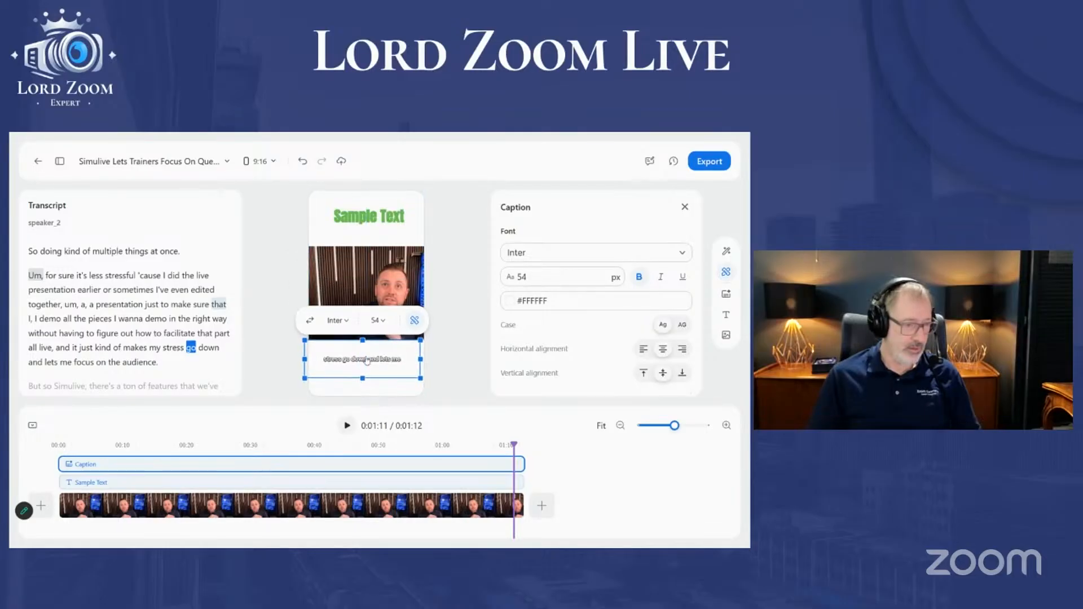
mouse_move(373, 292)
left_mouse_down()
mouse_move(361, 342)
mouse_move(358, 324)
mouse_move(368, 352)
mouse_move(376, 310)
left_mouse_up()
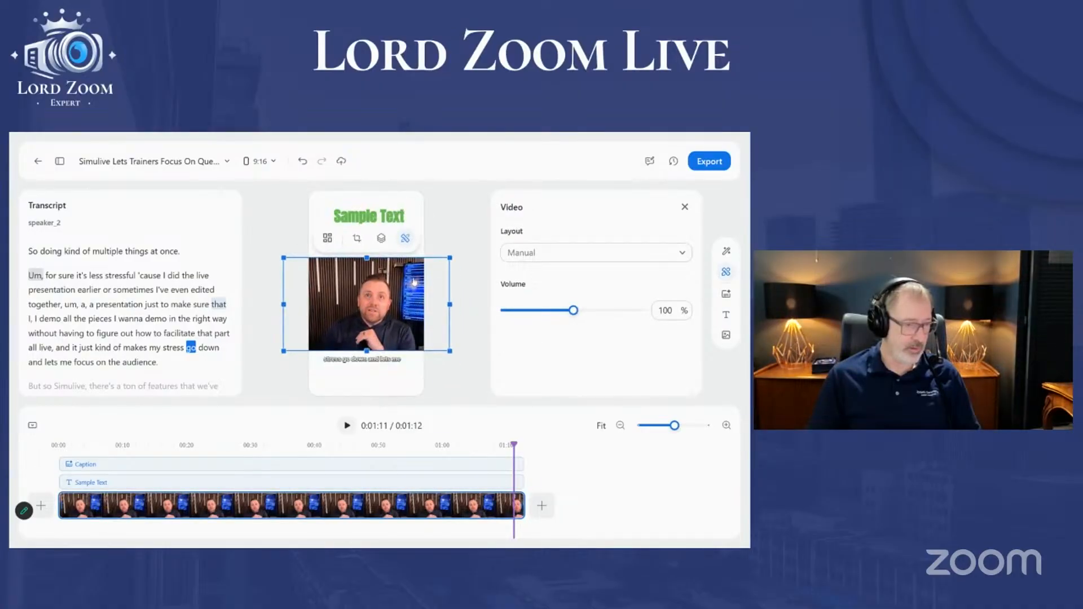
Review the Fit and Fill layout options for the video
left_click(327, 238)
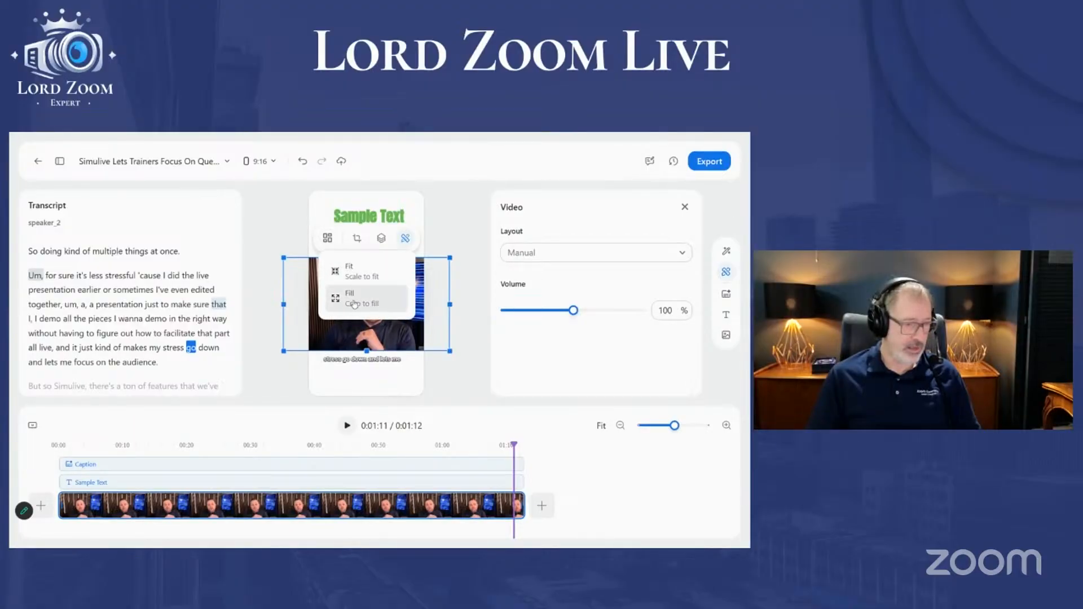
left_click(458, 229)
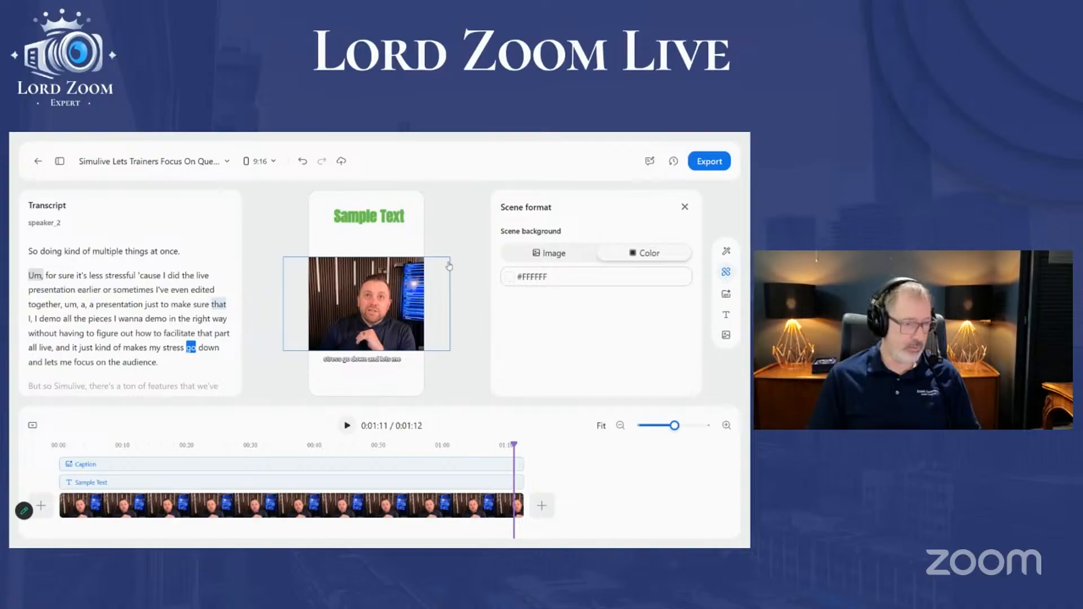
left_click(450, 258)
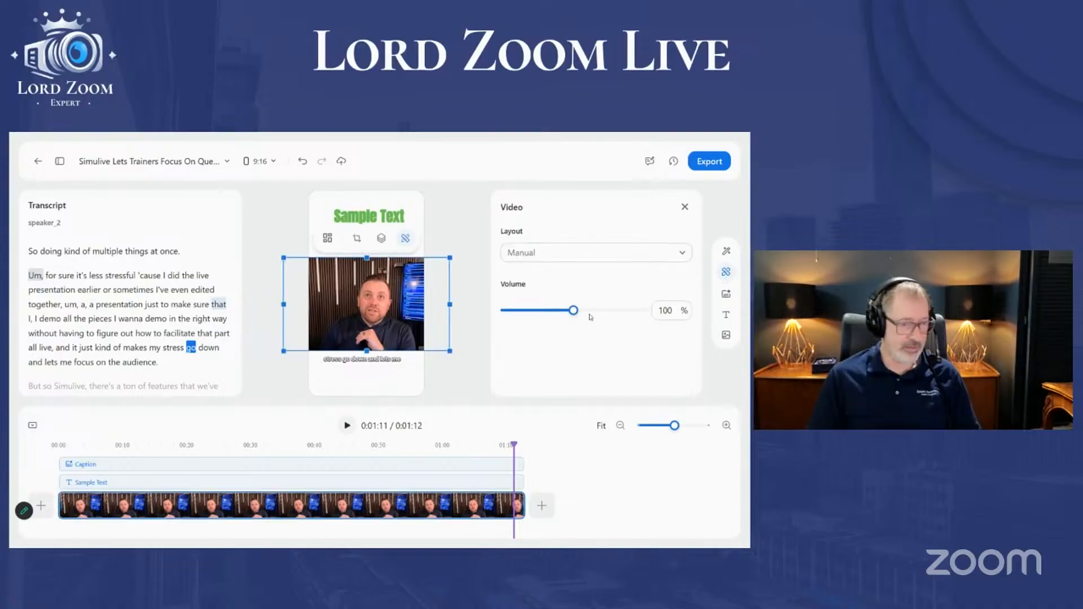
Generate AI images for the clip with the description "Office"
left_click(727, 336)
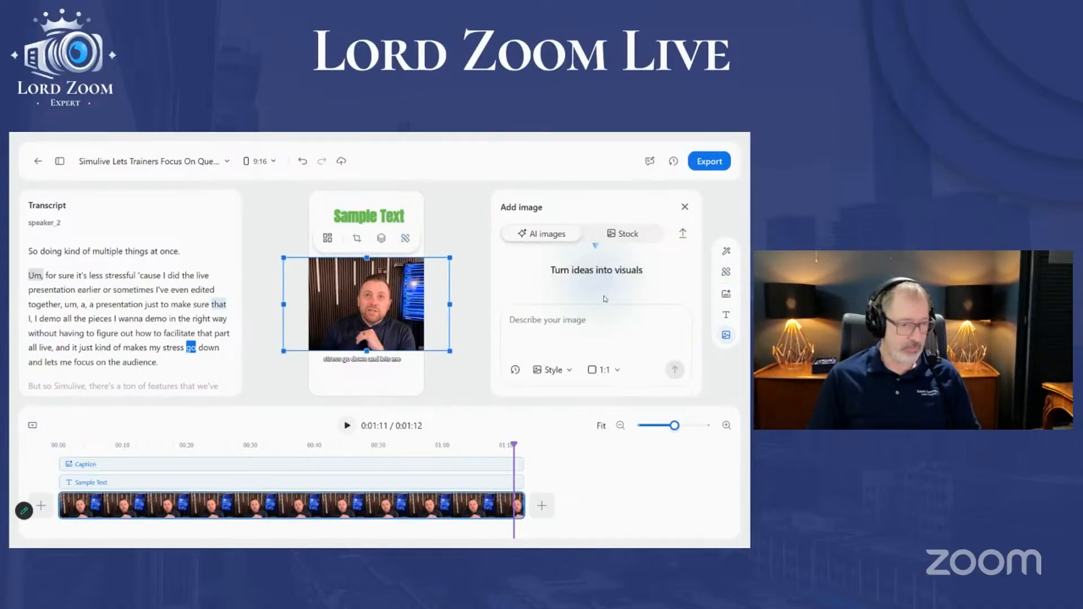
left_click(538, 320)
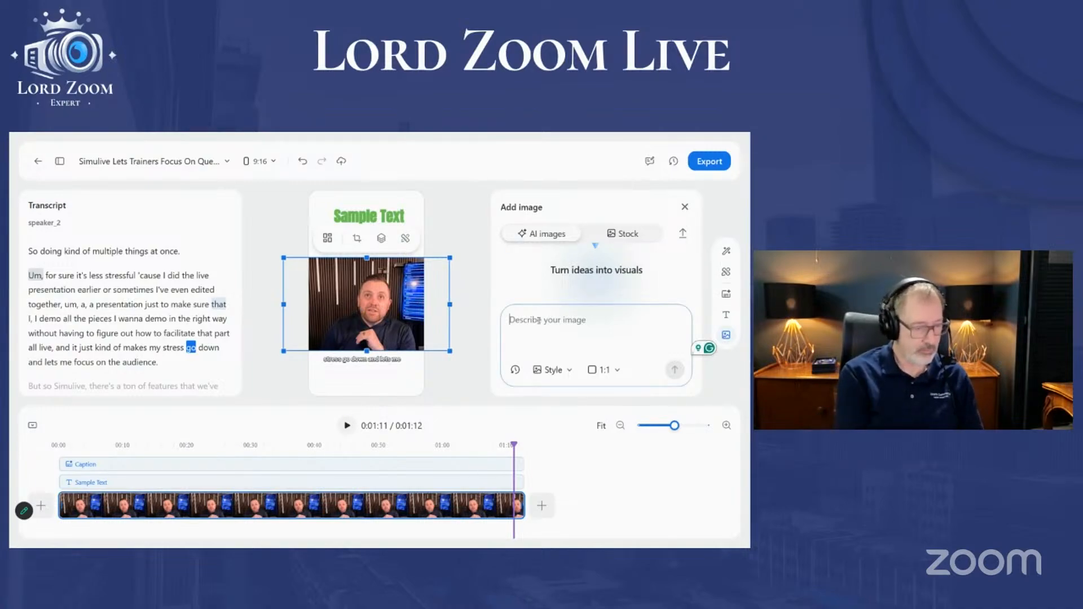
type("Office")
key("Return")
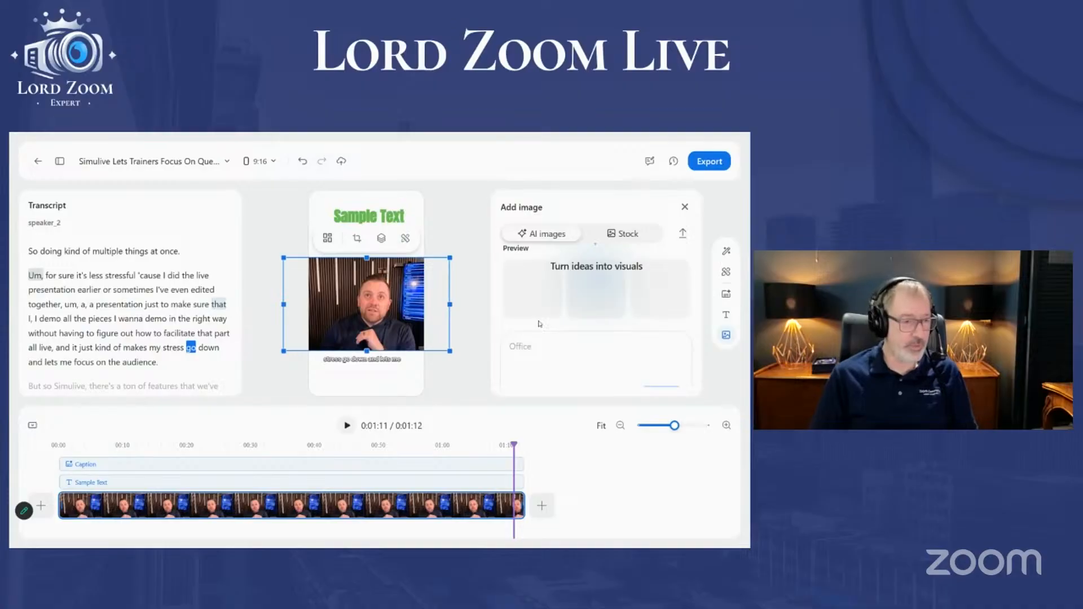
Add the dark cracked stone texture from the stock images to the clip and delete its duplicate from the timeline
left_click(623, 234)
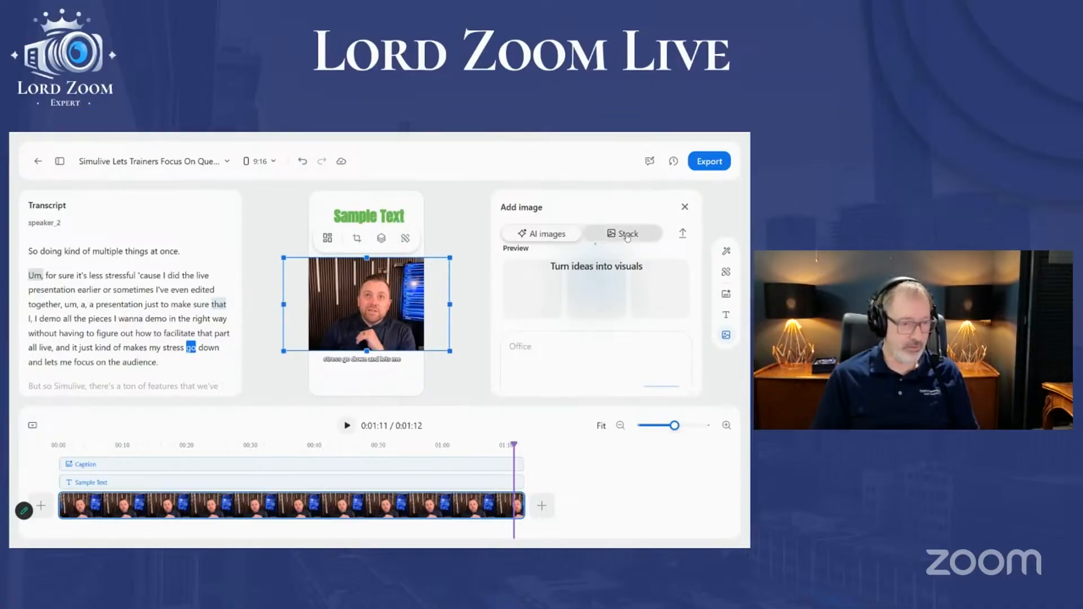
scroll(632, 323, "down", 5)
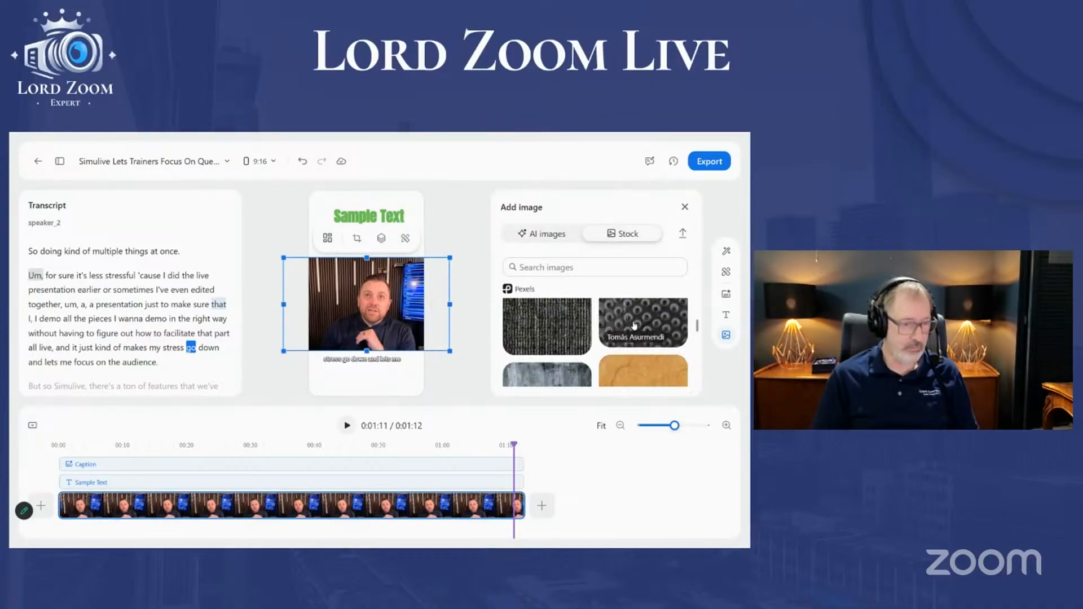
scroll(634, 325, "down", 5)
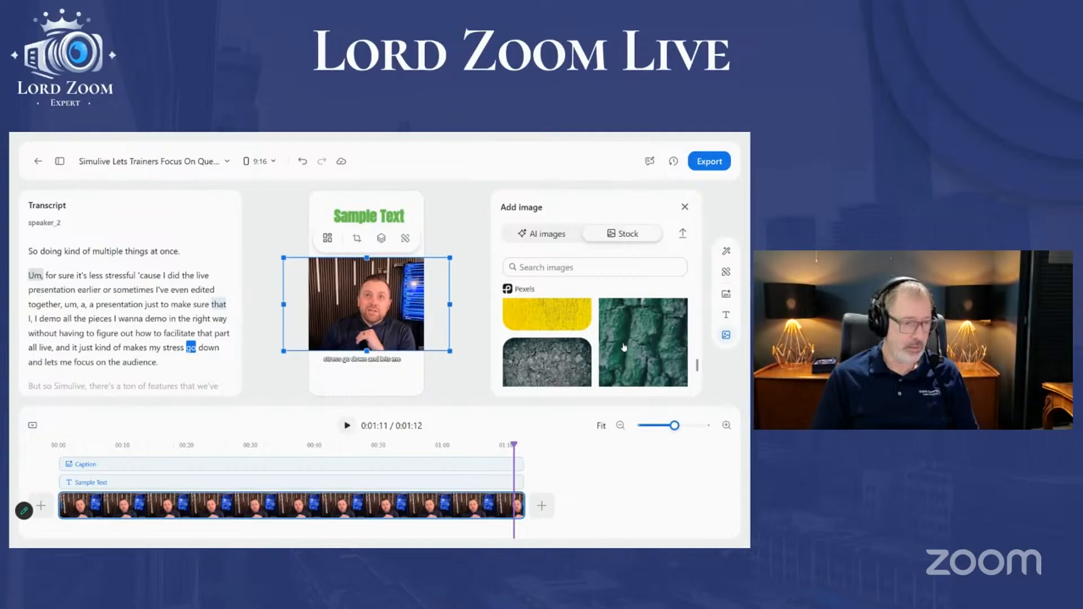
scroll(620, 344, "up", 1)
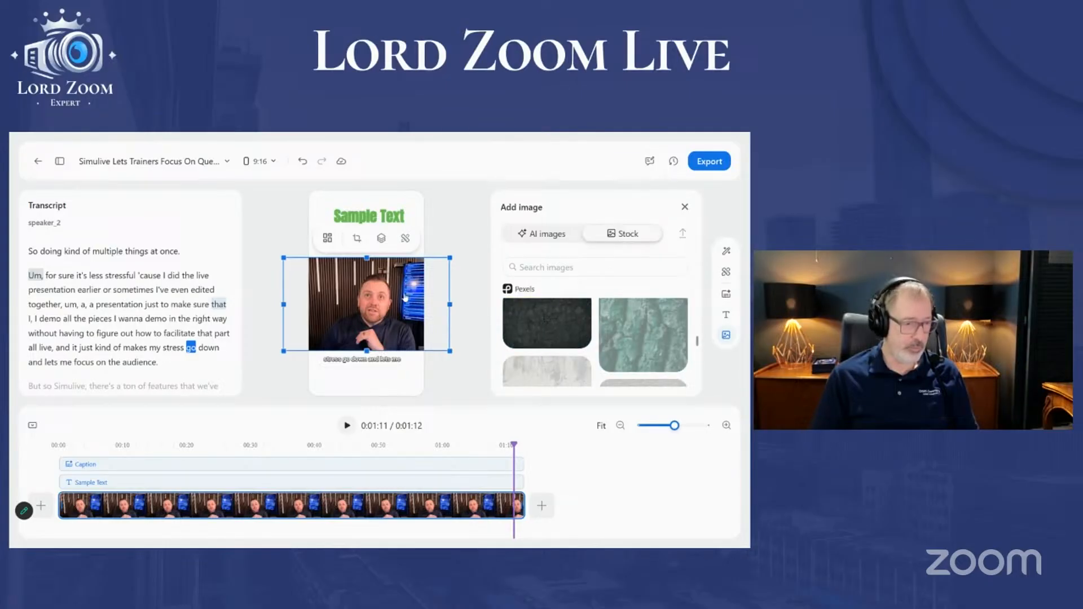
left_click(547, 326)
left_click(547, 326)
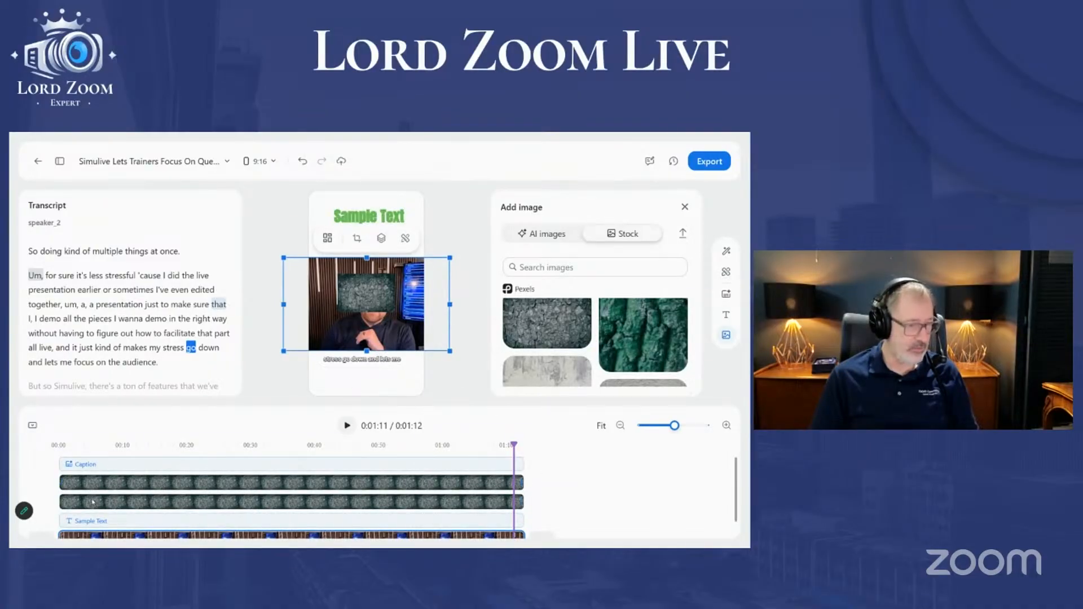
left_click(181, 484)
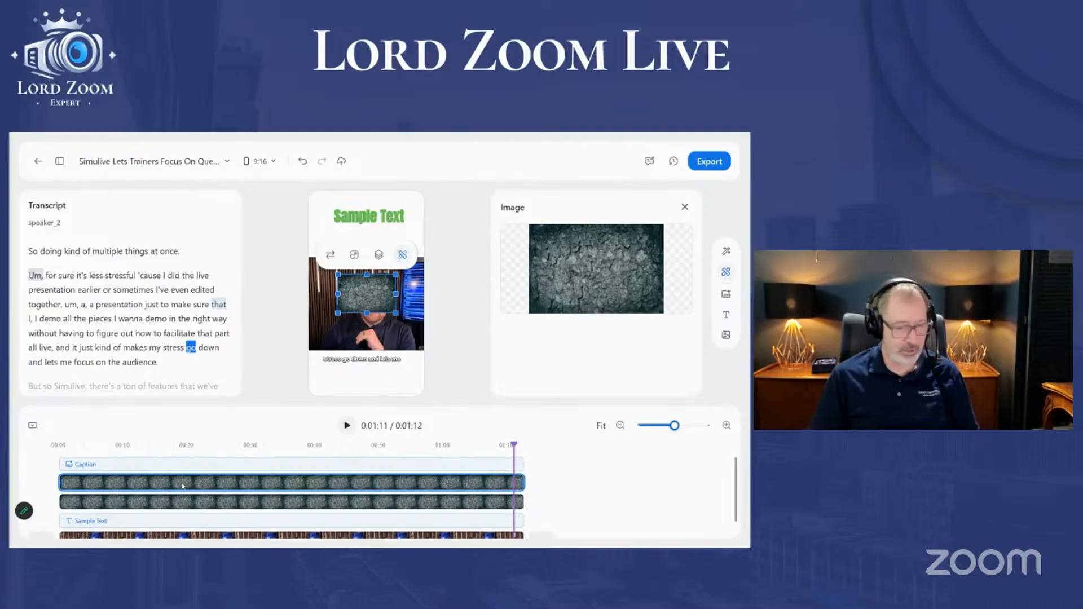
key("Delete")
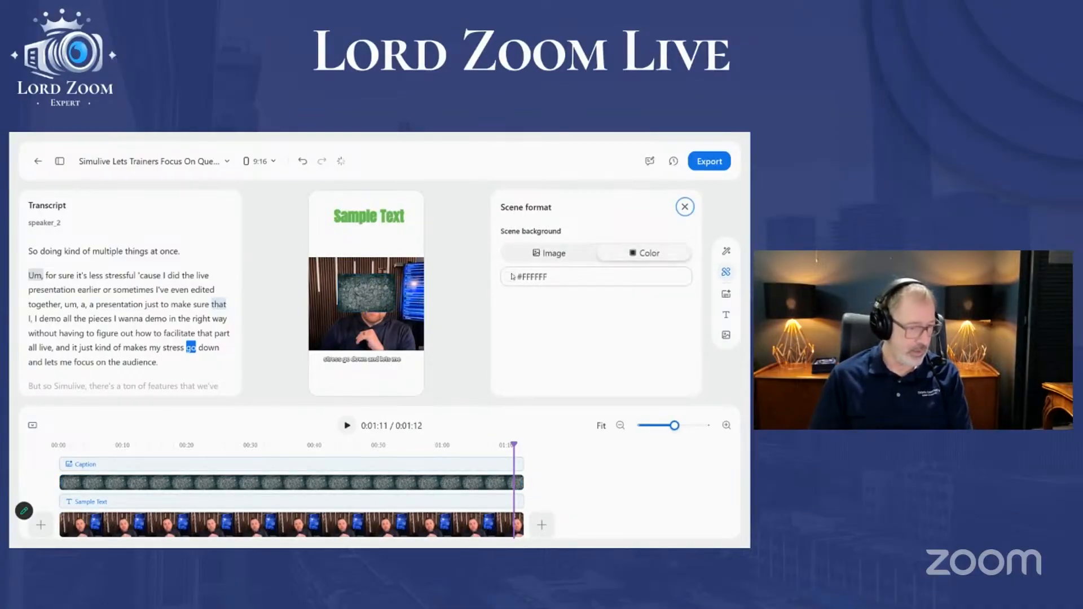
Move the texture image up between the title and the video, and trim it on the timeline to run from about 0:26 to 0:51
left_click_drag(357, 291, 382, 249)
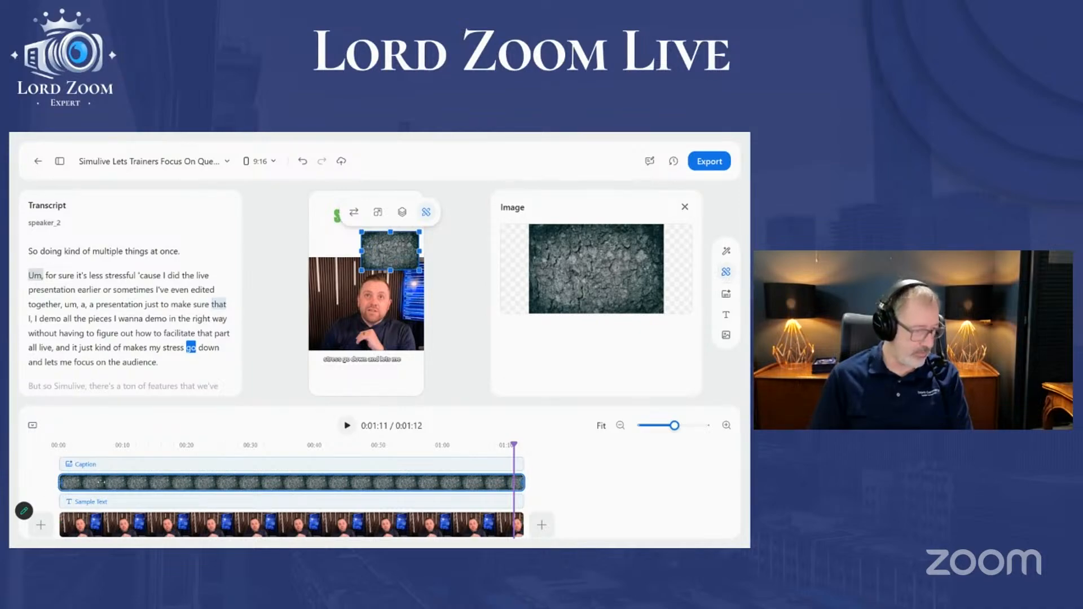
left_click_drag(506, 481, 528, 485)
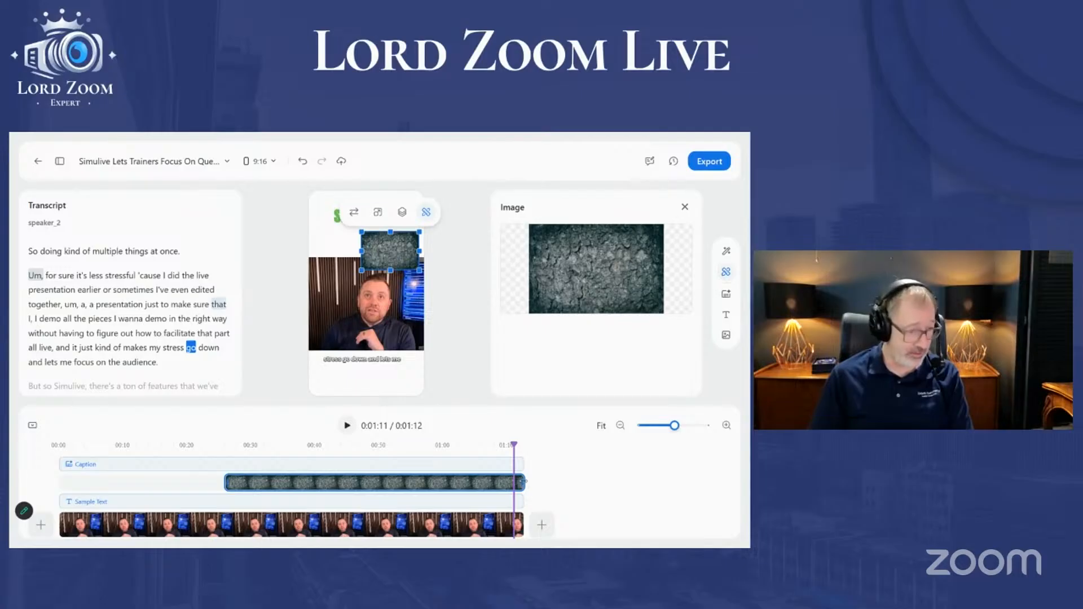
left_click_drag(525, 483, 387, 483)
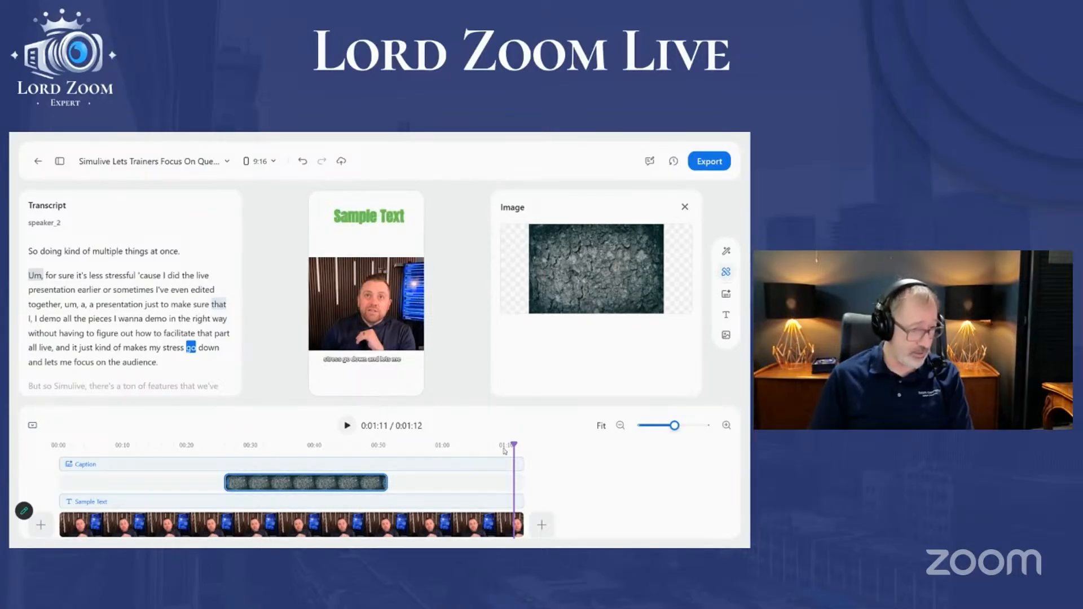
Move the playhead to 0:41, then enlarge the texture image to the frame's width and place it behind the caption at the bottom
left_click_drag(515, 444, 327, 469)
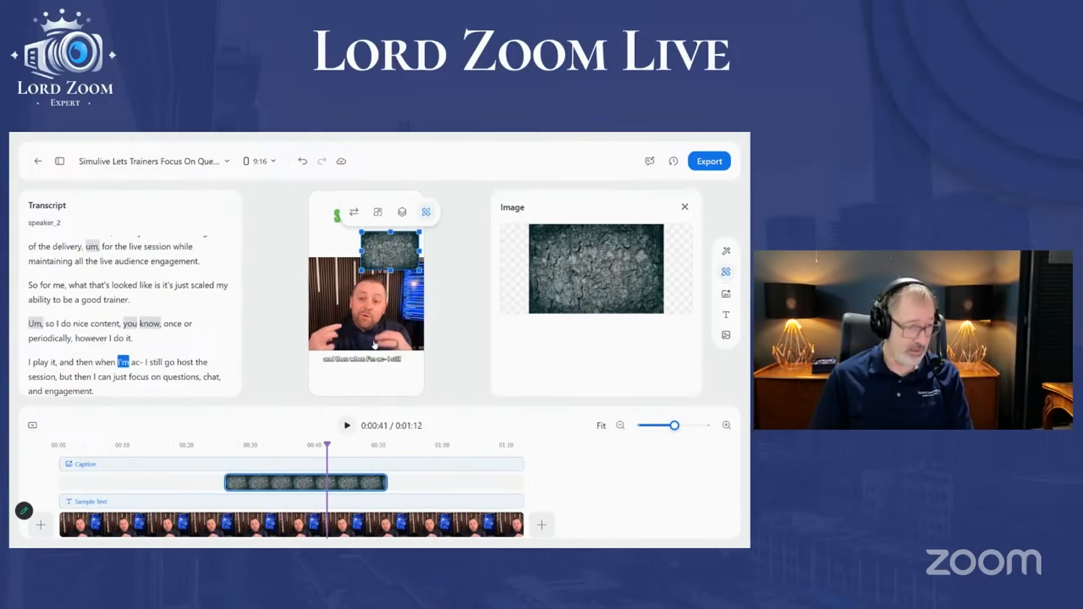
left_click_drag(389, 250, 432, 373)
left_click_drag(364, 372, 365, 389)
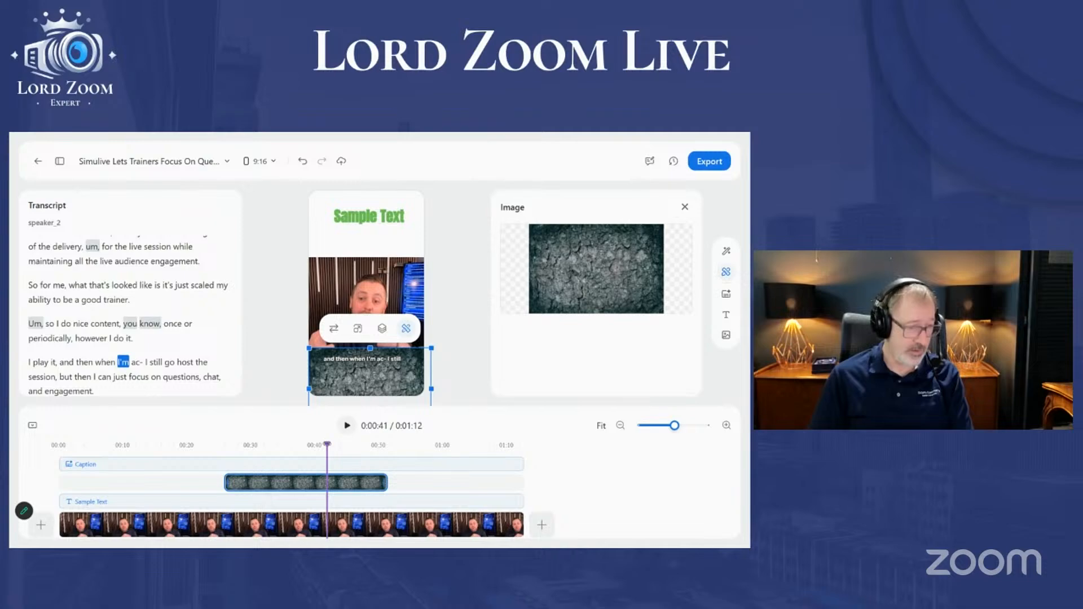
Move the playhead to 0:38 and set the pause duration for the AI pause removal to 1.4 s
left_click_drag(327, 444, 303, 446)
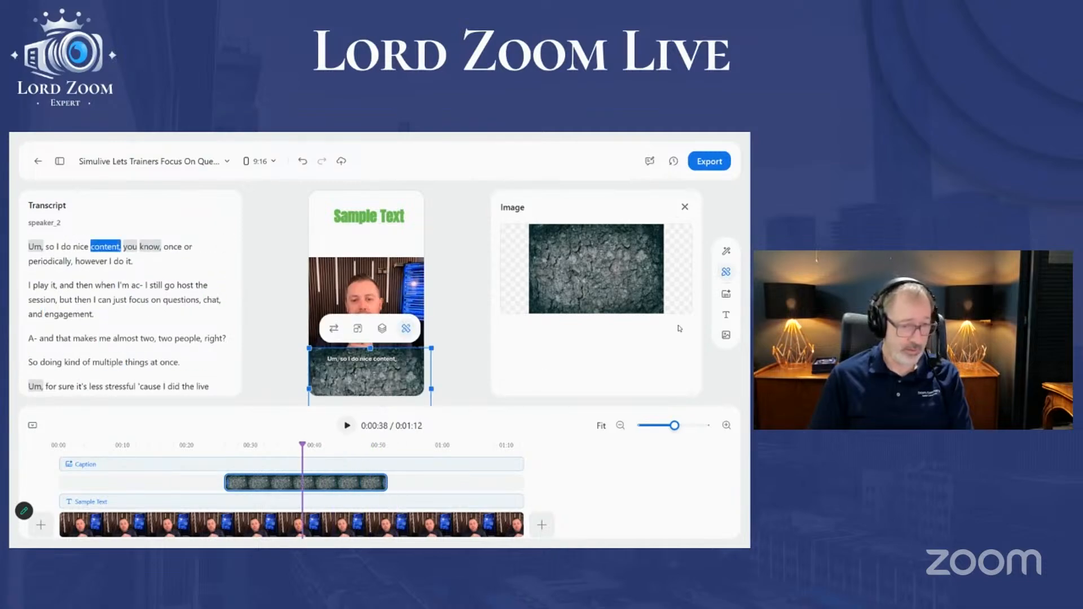
left_click(726, 255)
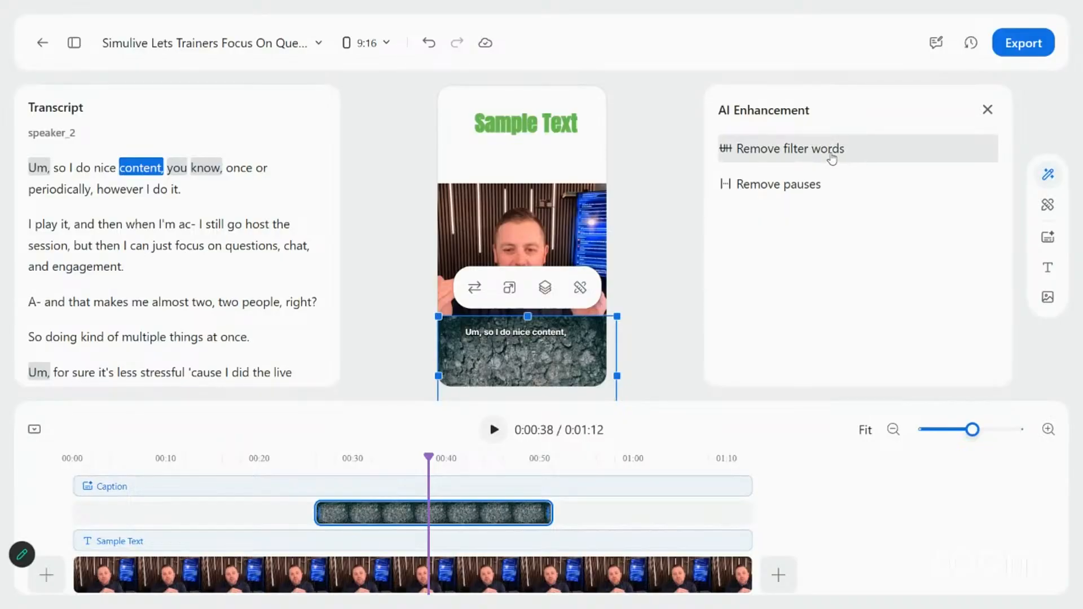
left_click(832, 190)
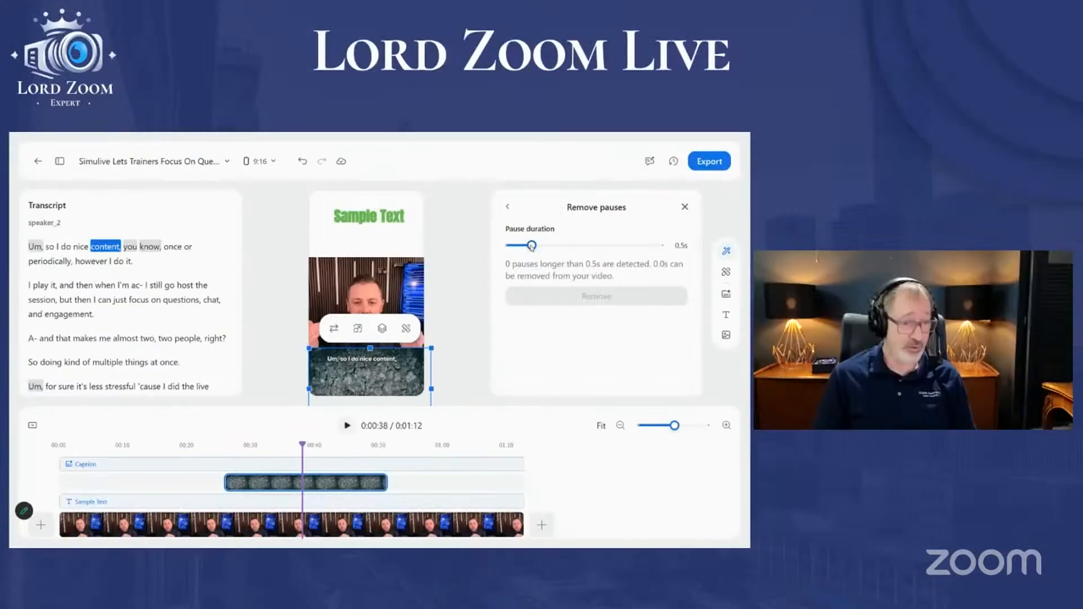
left_click_drag(762, 168, 831, 169)
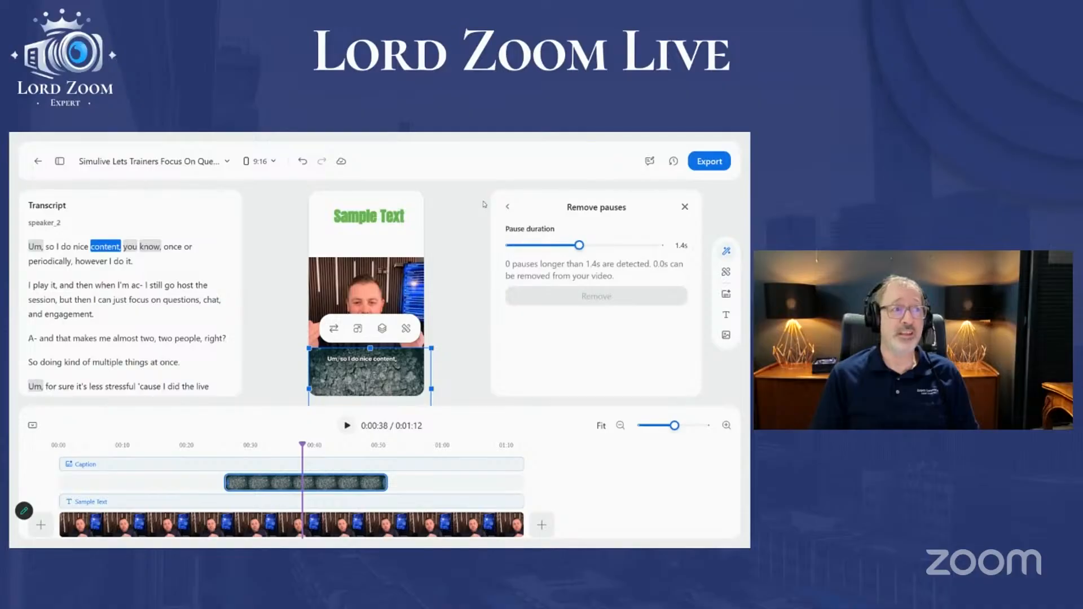
mouse_move(379, 134)
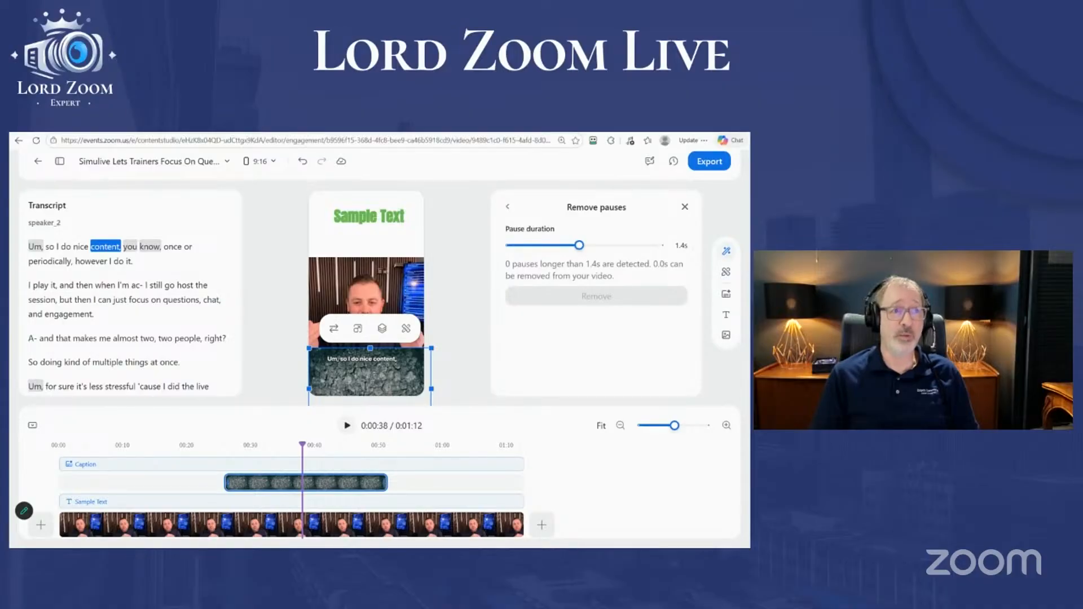
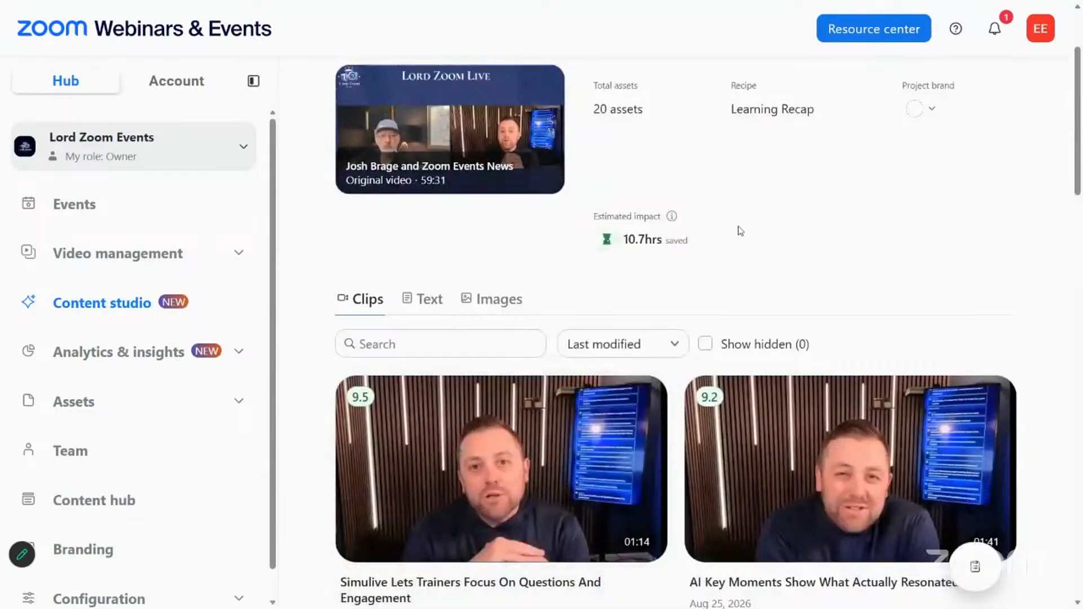
Open the project's clip "Production Studio Keeps Limits To Stay Simple" in the editor
scroll(790, 224, "down", 3)
scroll(891, 258, "down", 8)
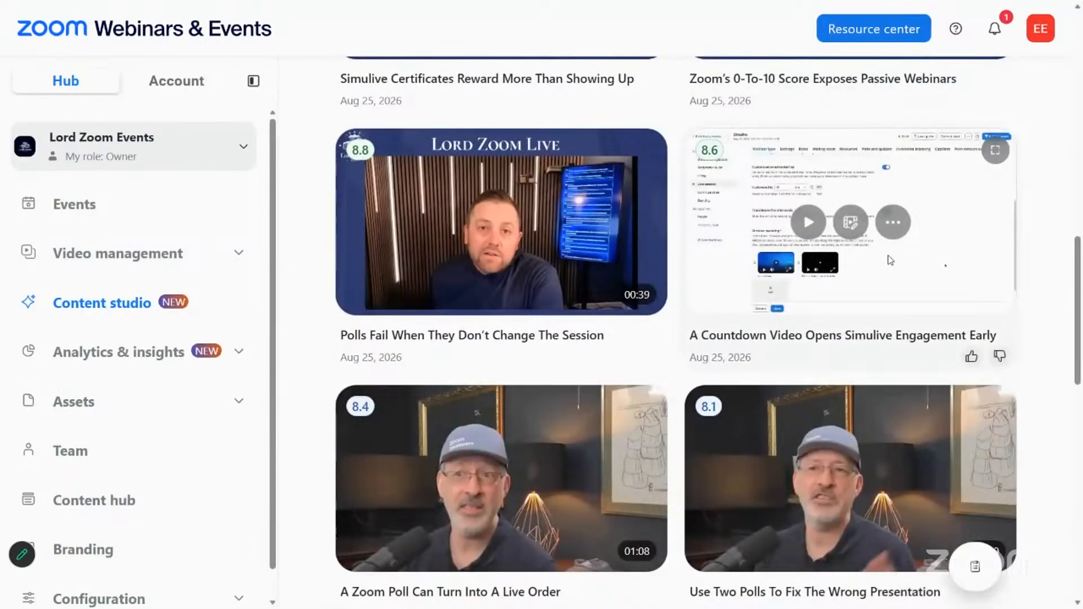
scroll(888, 255, "down", 4)
scroll(887, 255, "down", 2)
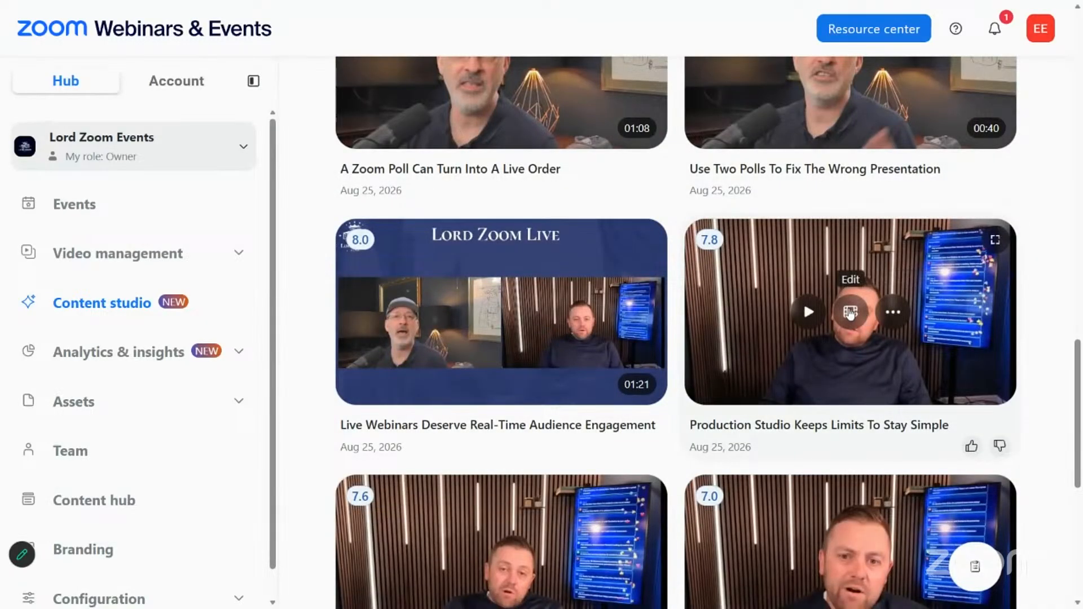
left_click(850, 311)
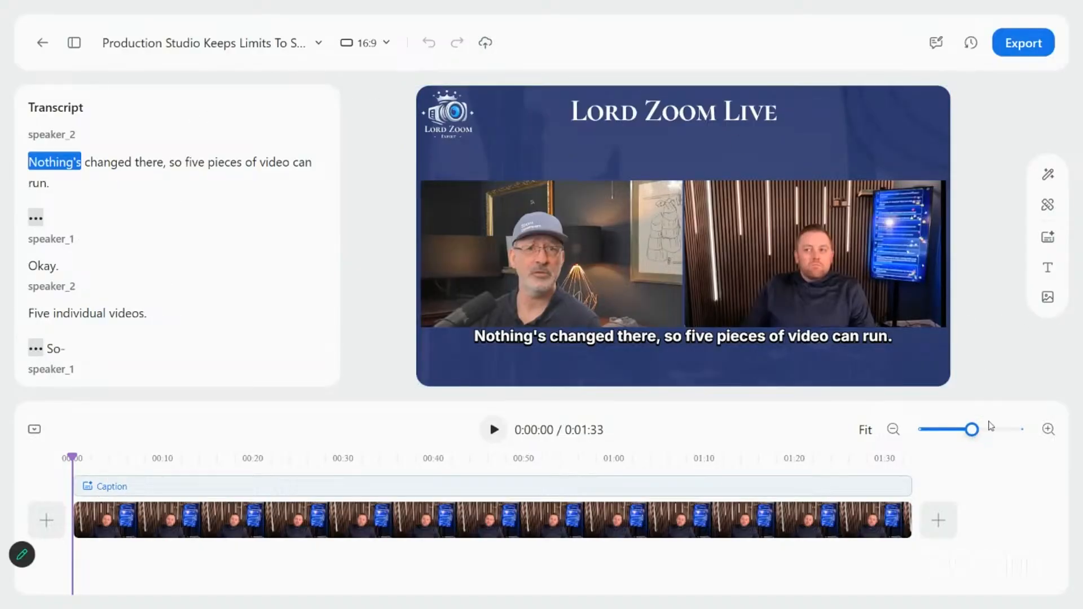
Show the AI enhancement options for the clip and return to the project page
left_click(1049, 175)
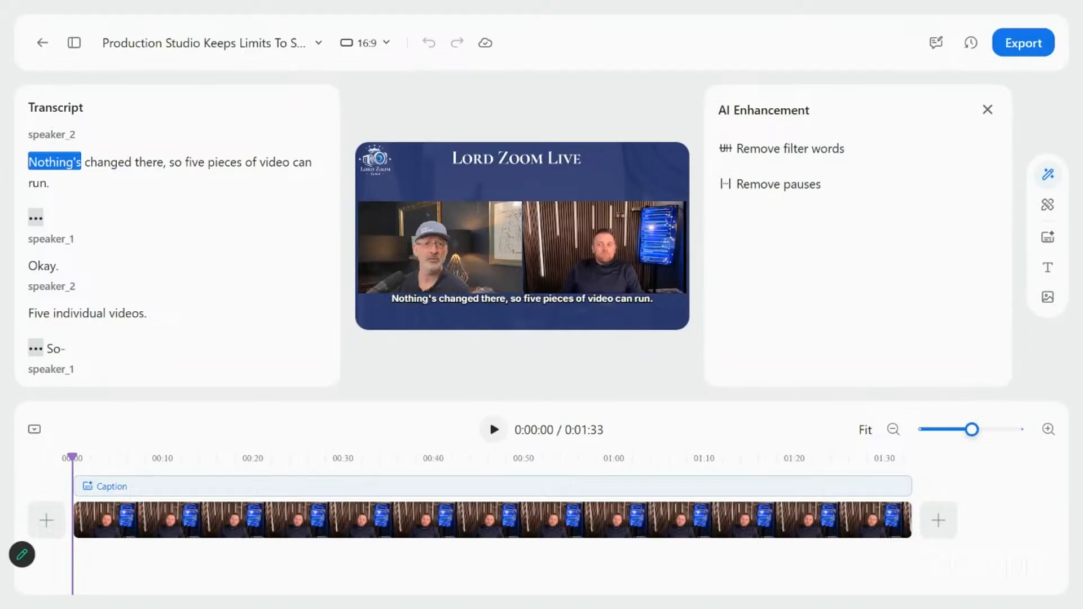
key("F11")
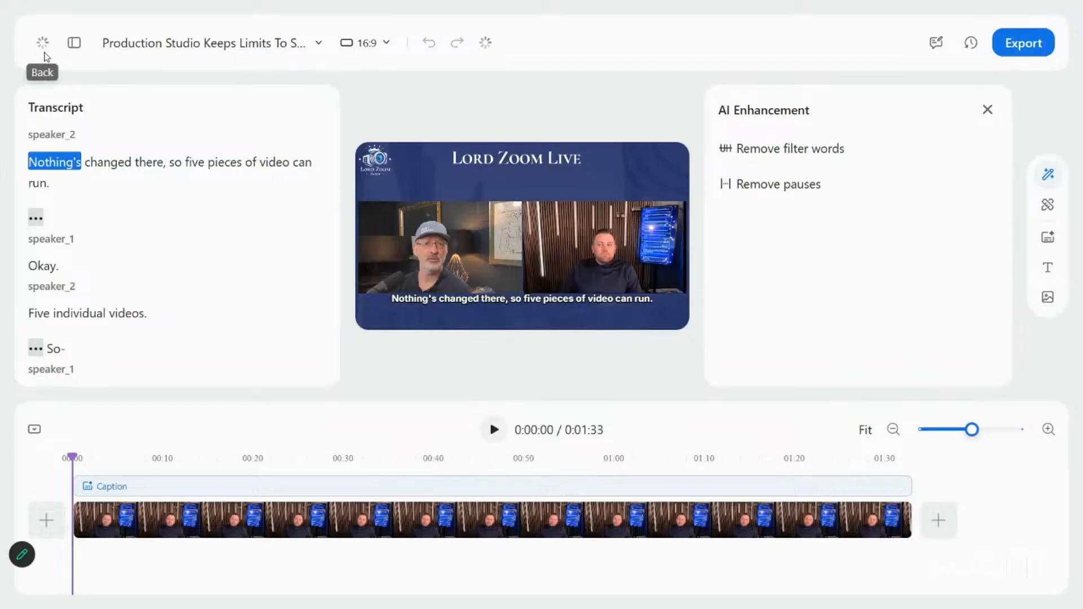
left_click(43, 54)
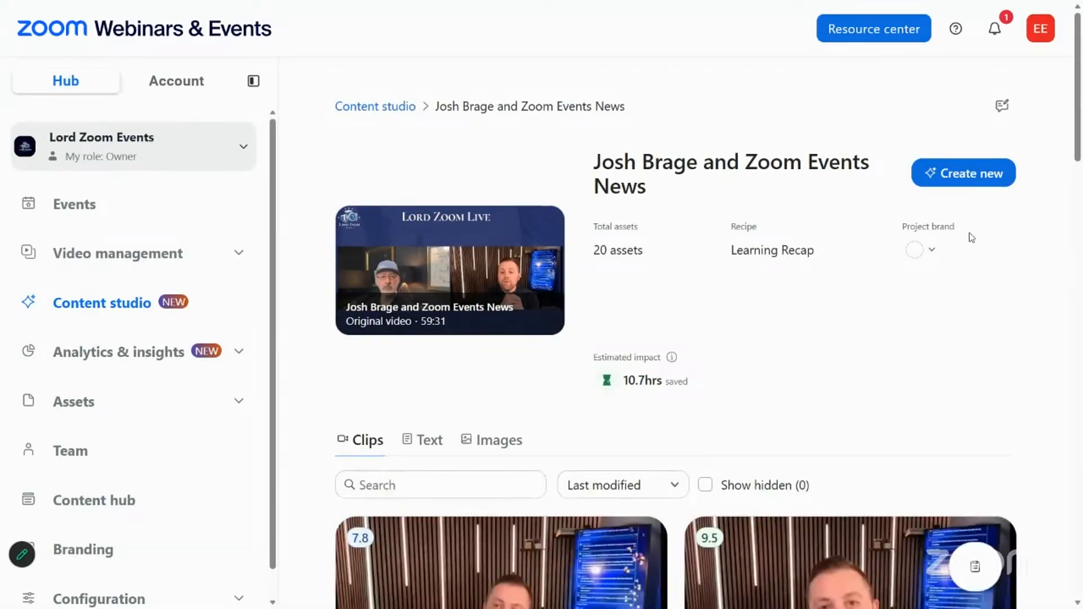
left_click(983, 177)
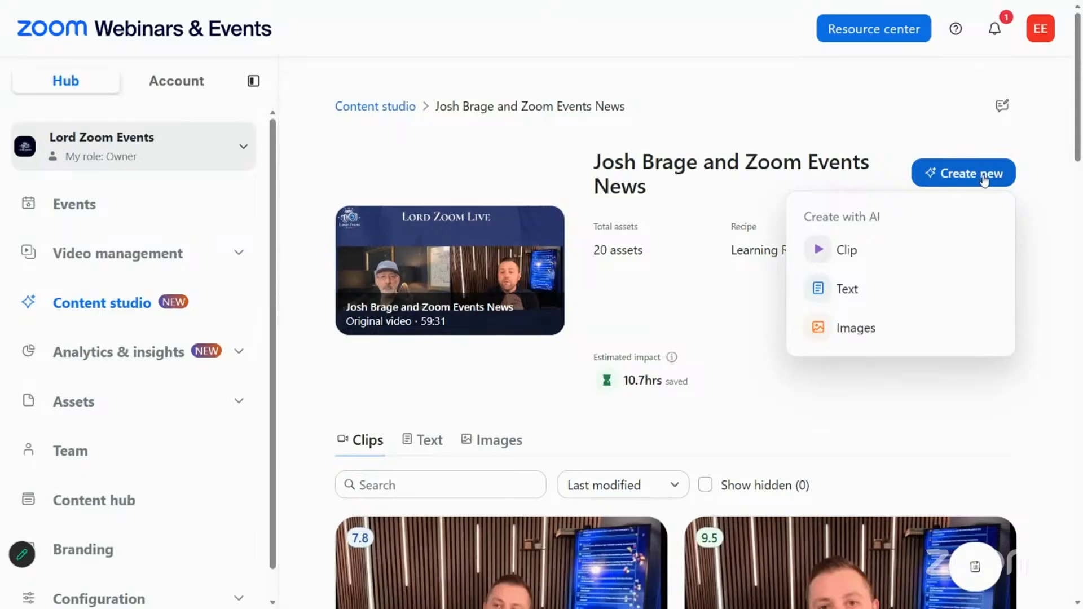
left_click(846, 250)
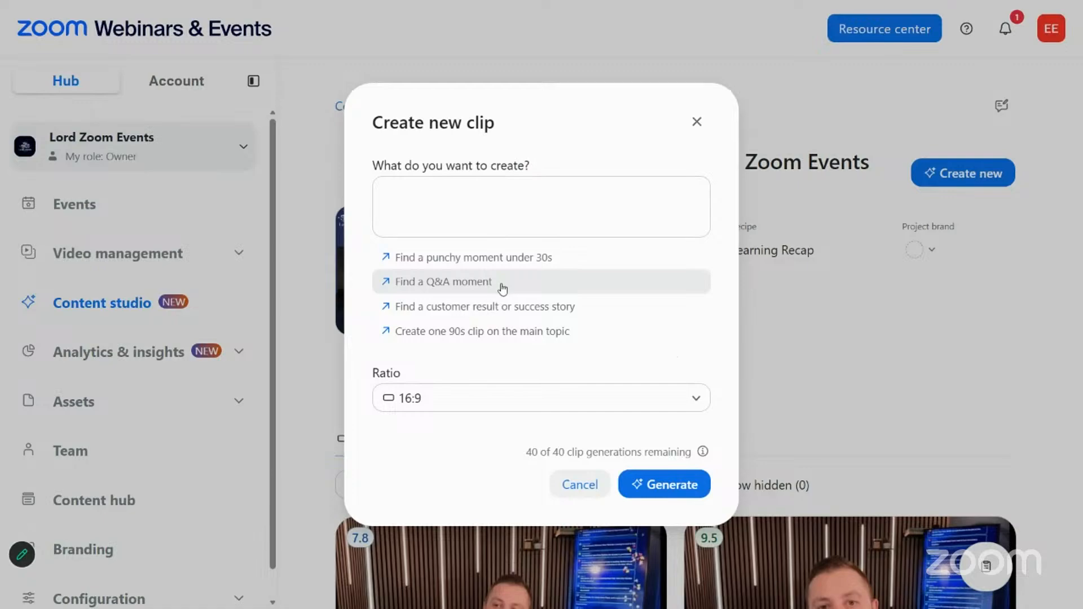
left_click(502, 289)
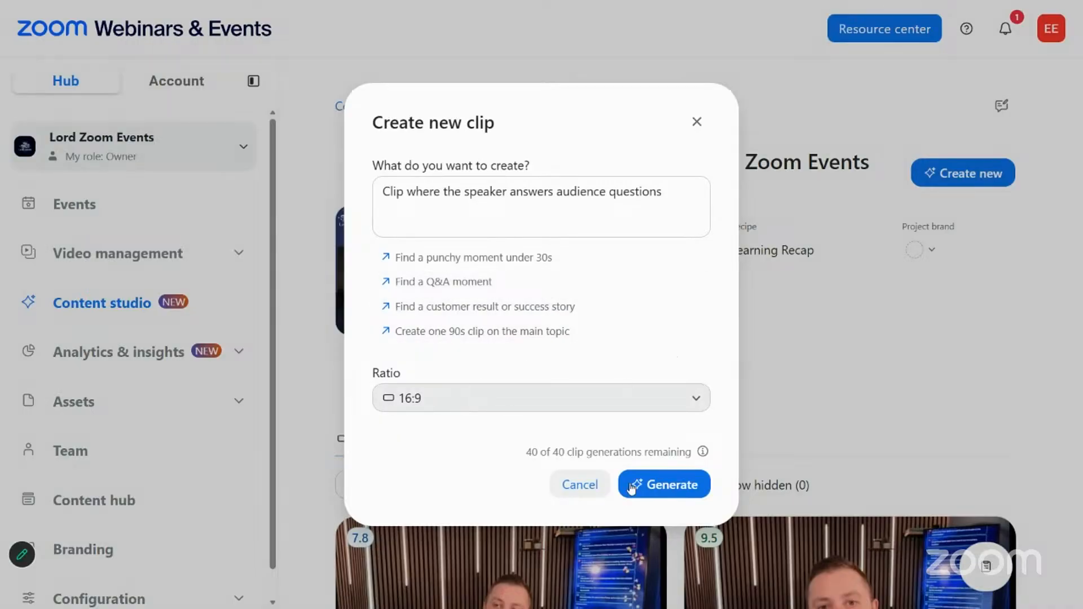
left_click(572, 486)
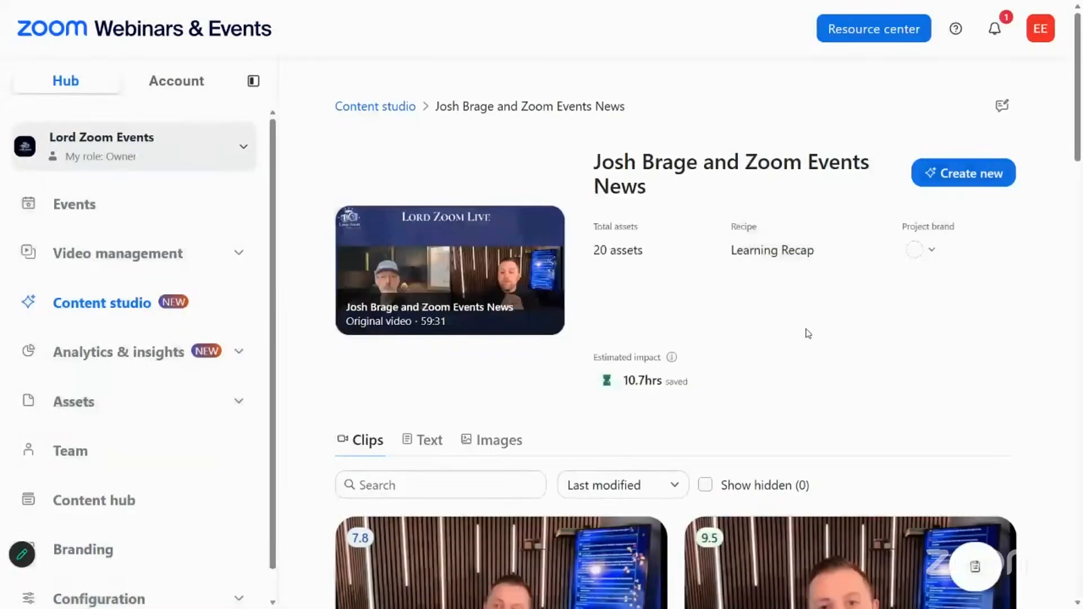
Look through the project's generated clips, including their scores, titles and durations
mouse_move(812, 3)
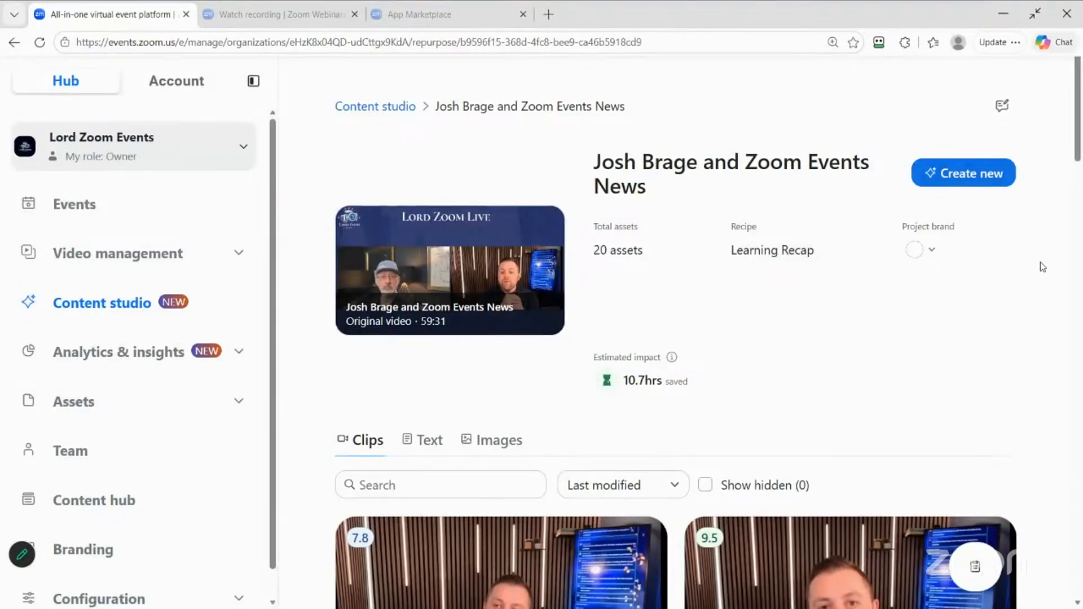
scroll(1027, 272, "down", 20)
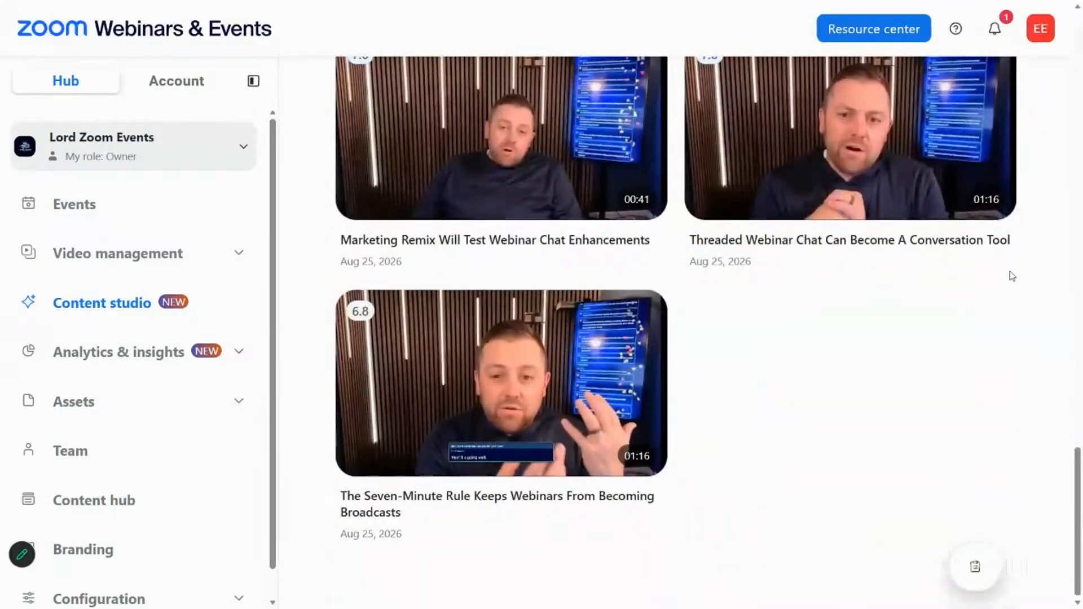
scroll(1013, 276, "up", 20)
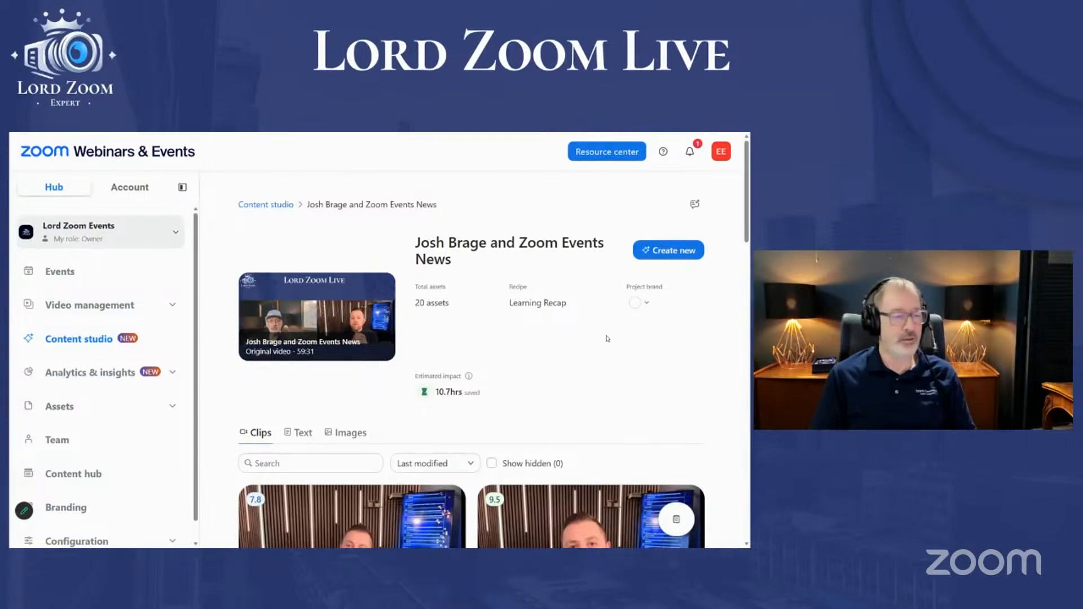
scroll(607, 339, "down", 5)
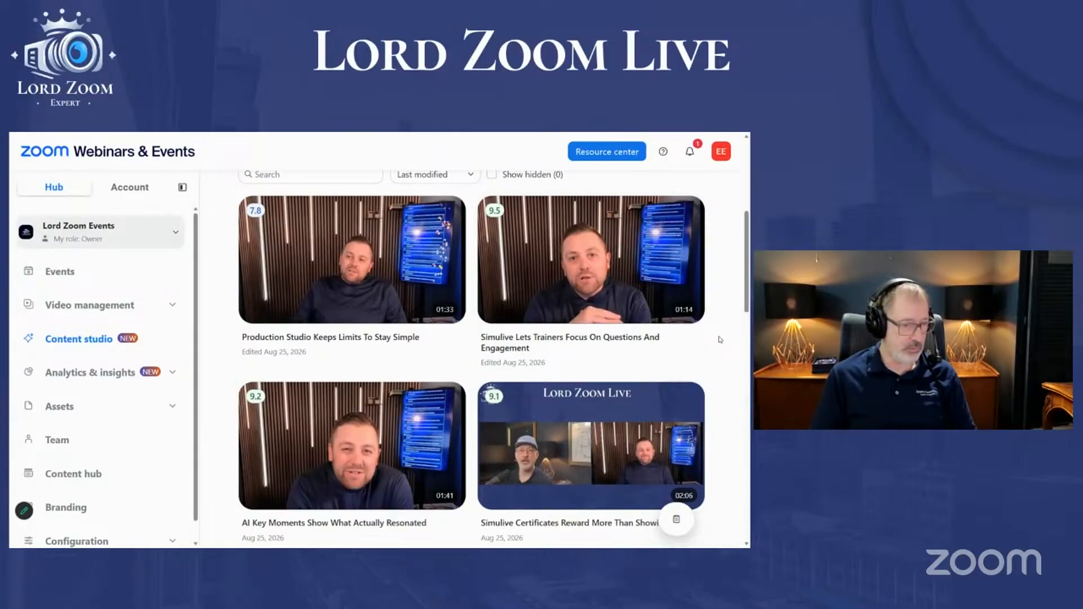
scroll(720, 339, "down", 2)
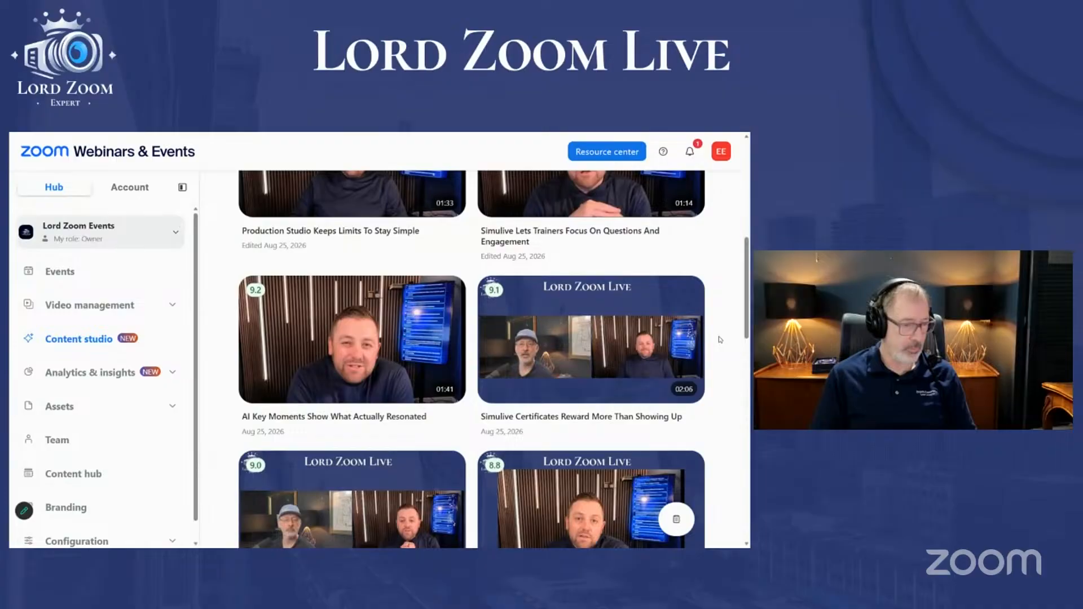
scroll(720, 339, "down", 2)
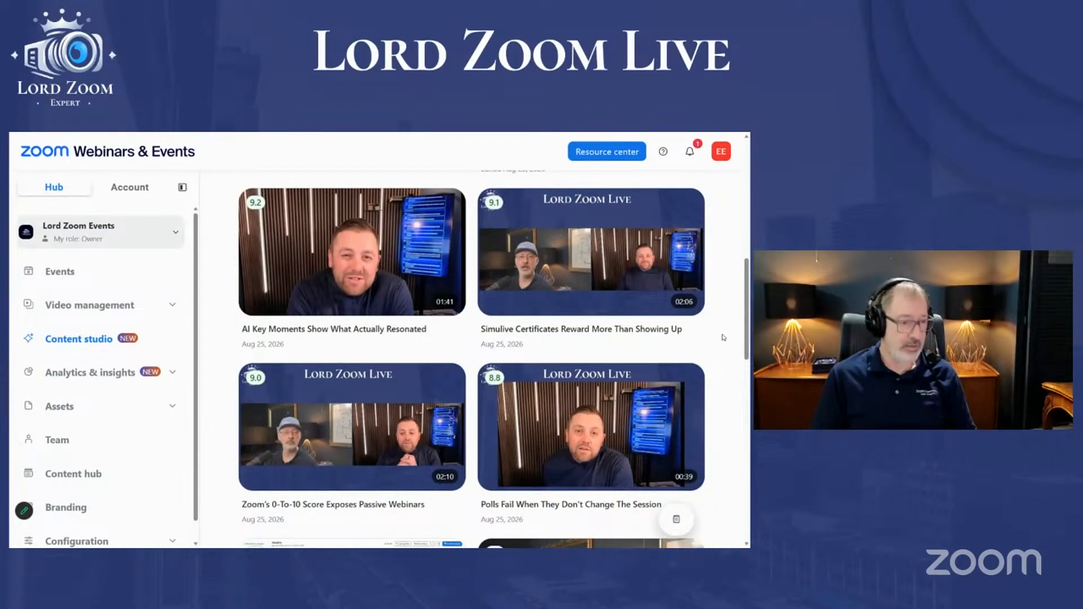
scroll(725, 335, "down", 2)
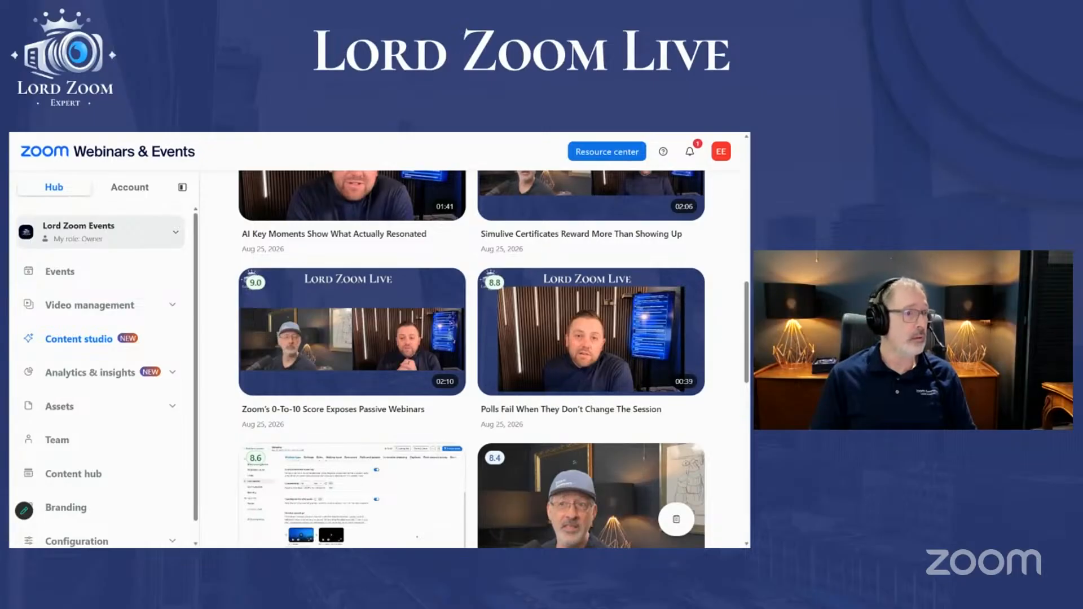
Switch to the Zoom Support article in the other browser window and read what Content Studio can do and its usage limits
mouse_move(60, 134)
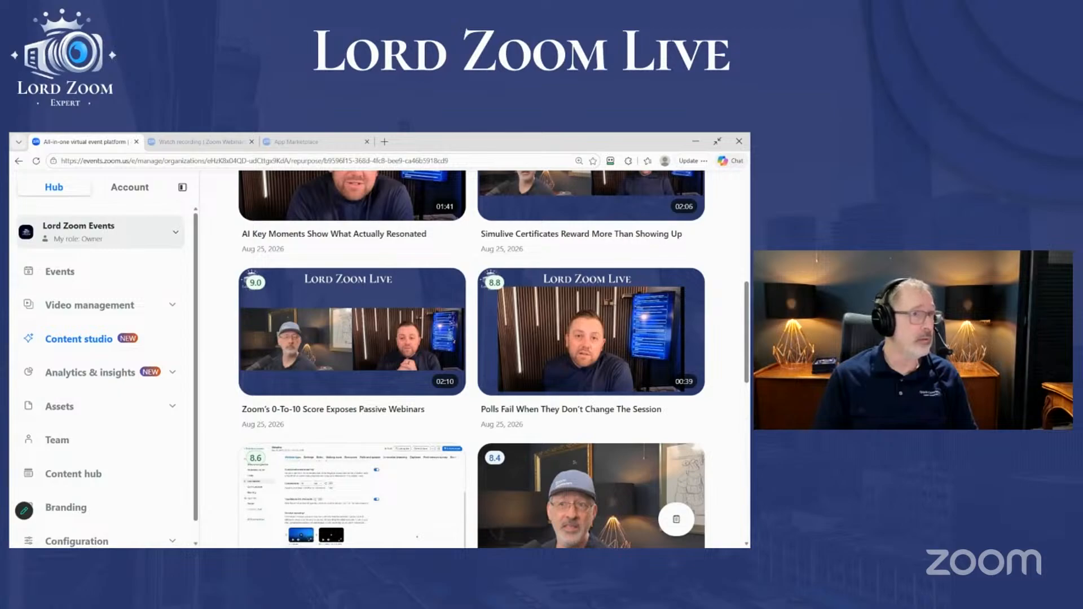
key("alt+Tab")
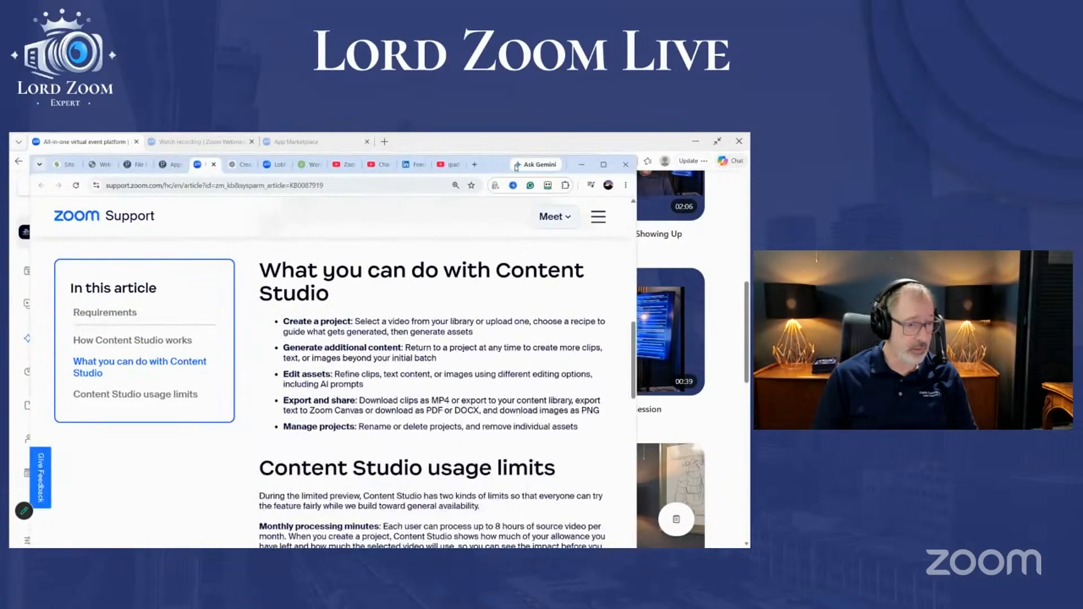
double_click(498, 167)
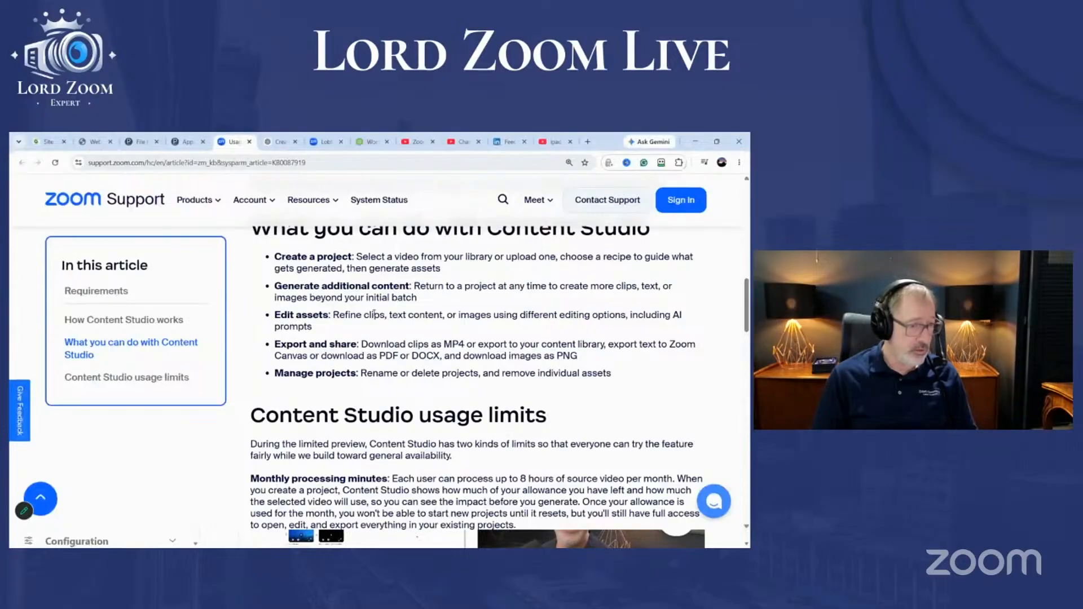
scroll(441, 317, "up", 1)
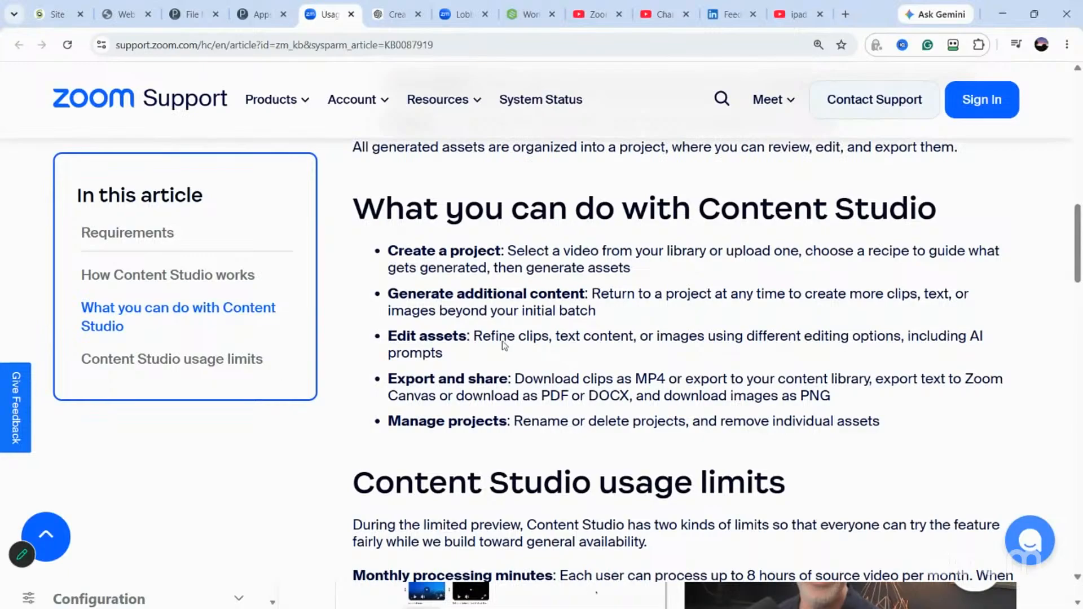
scroll(503, 345, "down", 1)
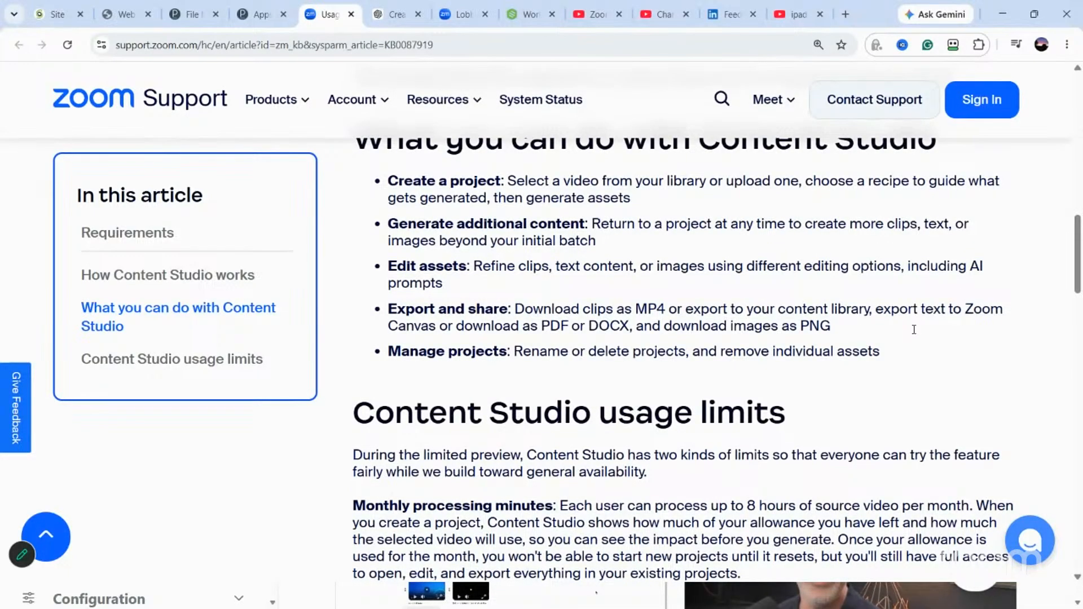
scroll(915, 332, "down", 5)
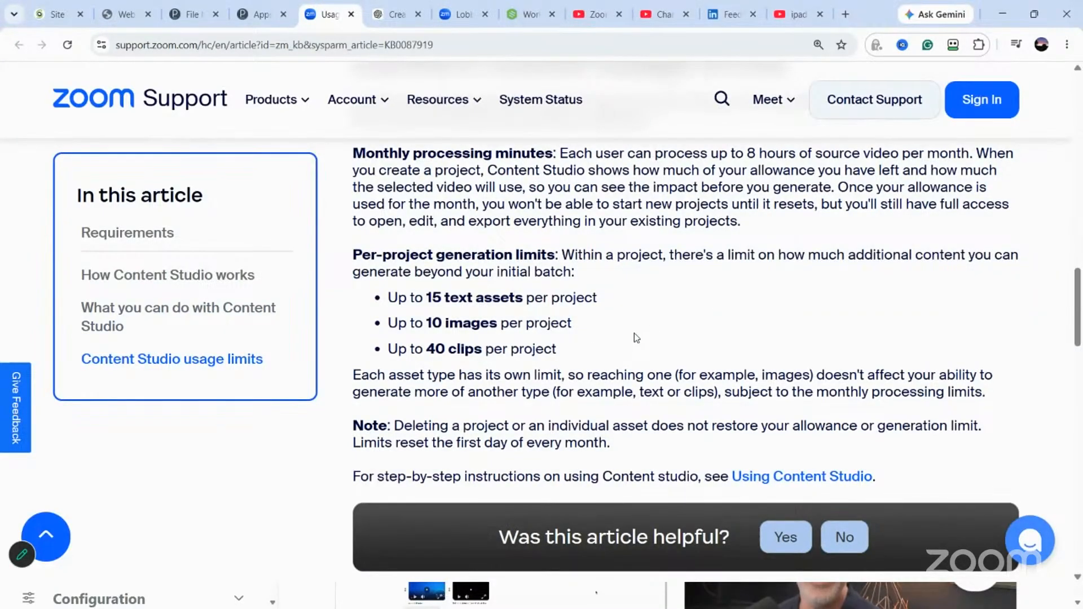
scroll(633, 333, "down", 2)
scroll(262, 83, "up", 2)
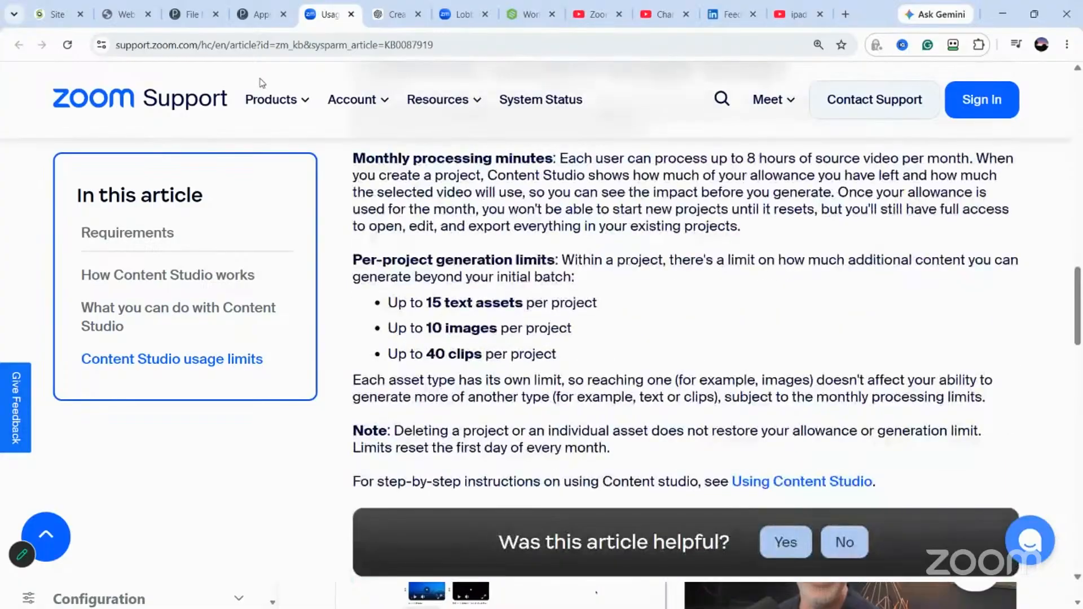
scroll(262, 83, "up", 1)
left_click(462, 24)
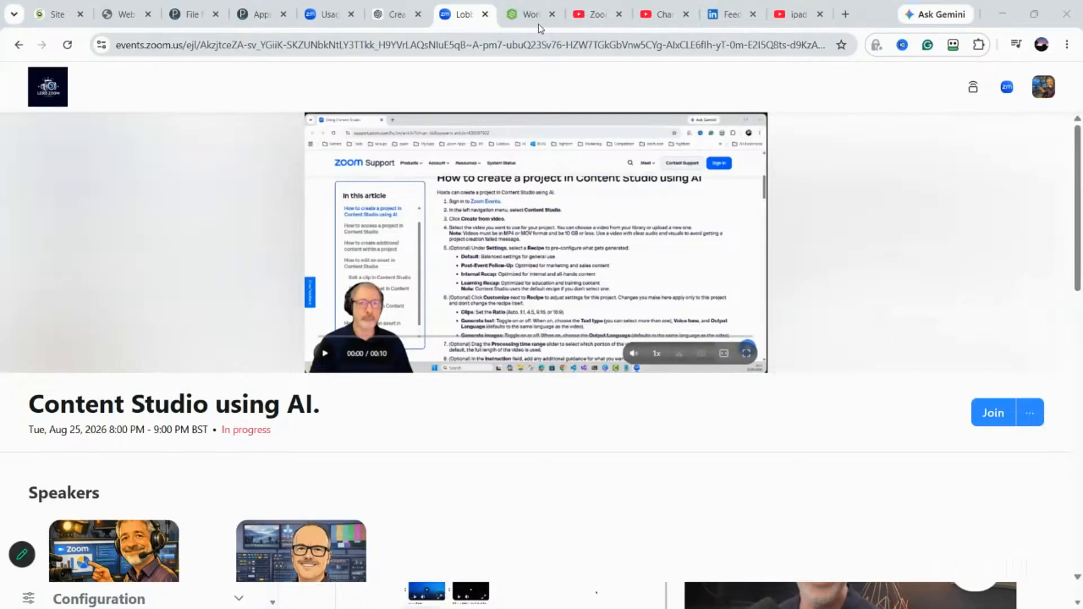
left_click(334, 19)
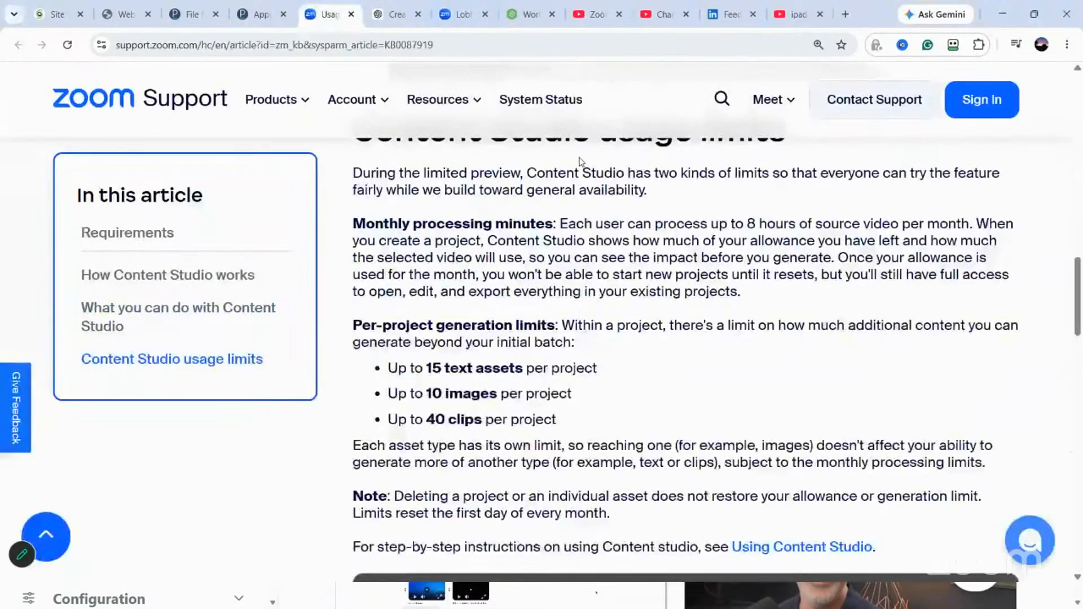
Return from the support article to the Content Studio project page and show the asset types that can be created with AI
left_click(455, 17)
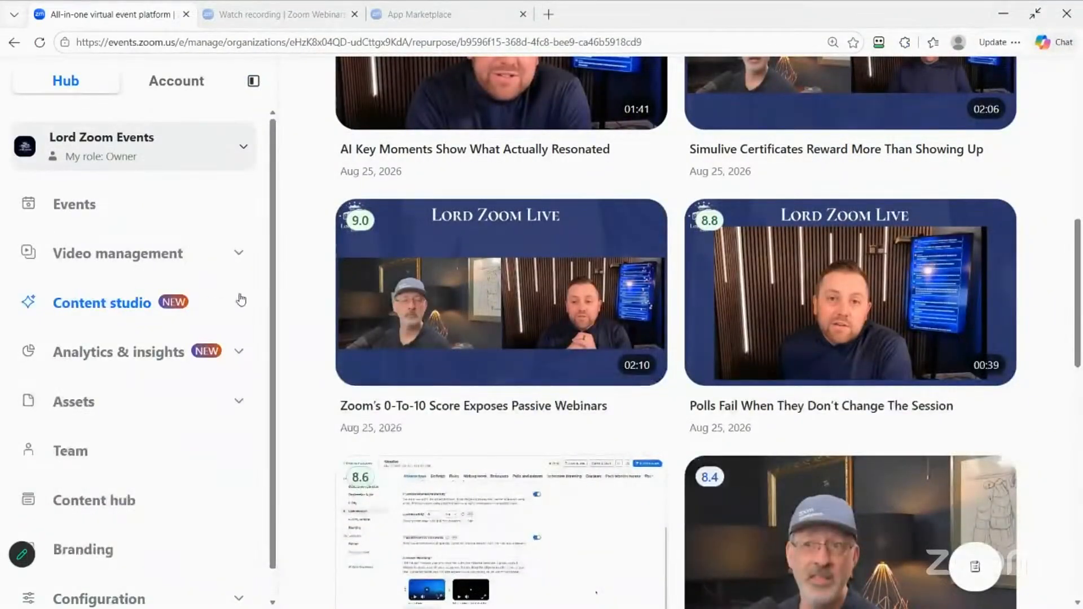
scroll(643, 320, "up", 6)
scroll(642, 319, "up", 6)
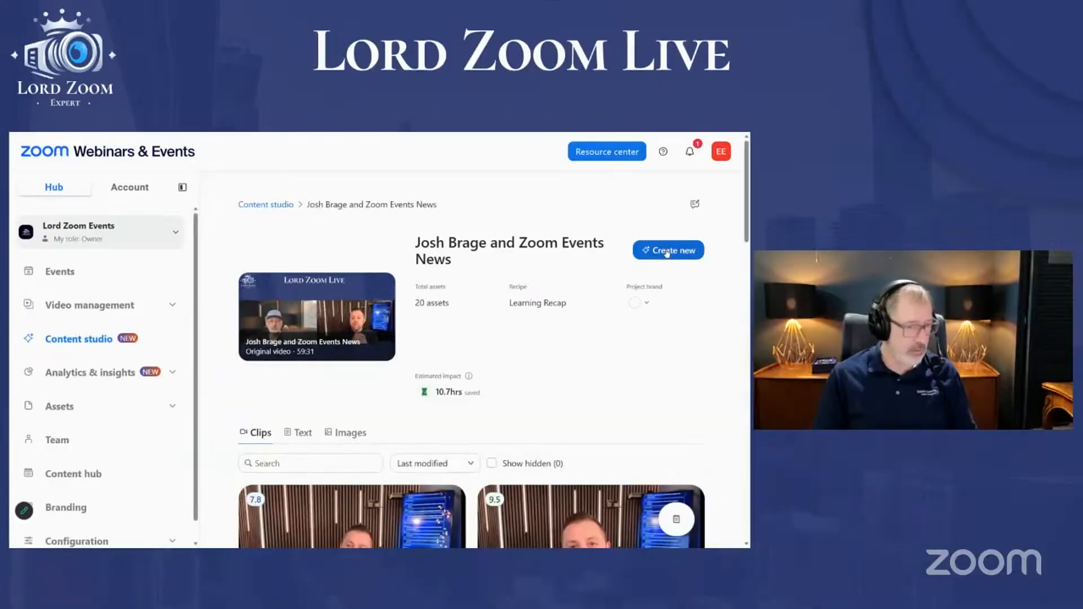
left_click(962, 174)
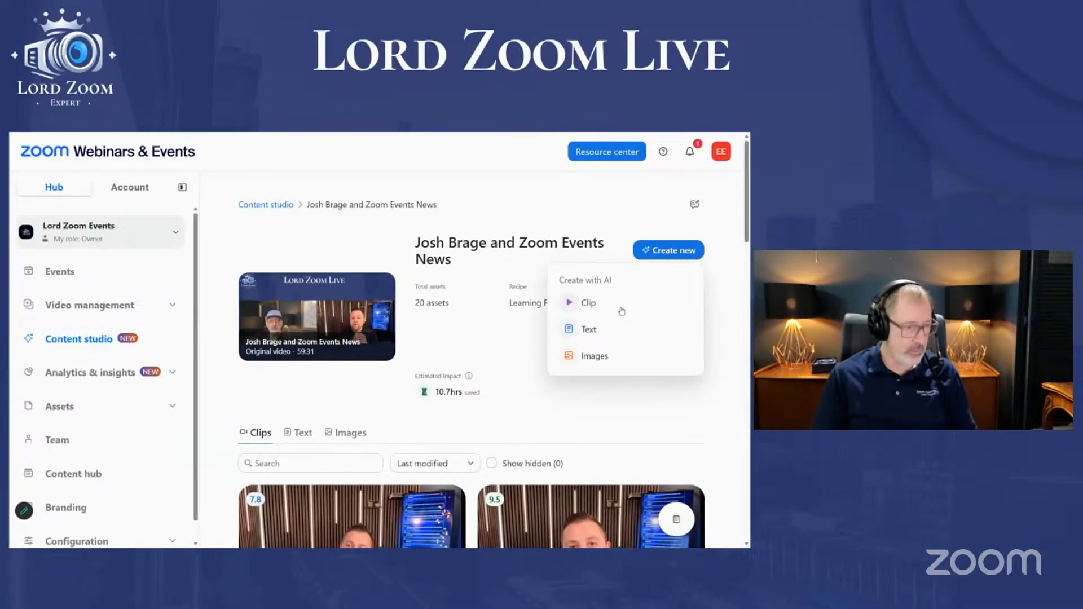
Start a new Content Studio project from a library video and select "The One-Person Production Studio" recording
left_click(100, 341)
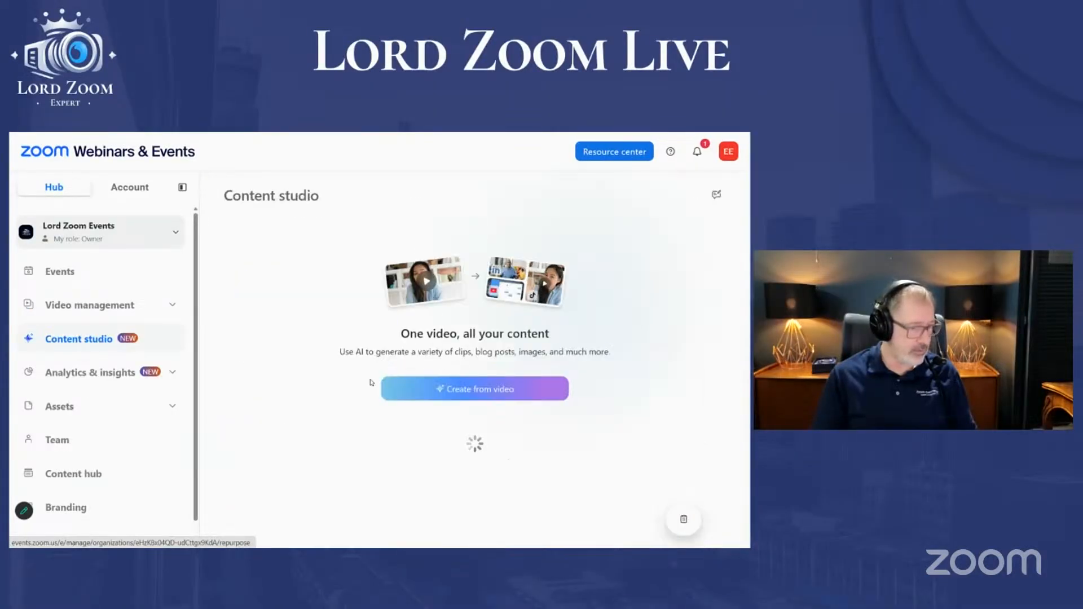
left_click(472, 427)
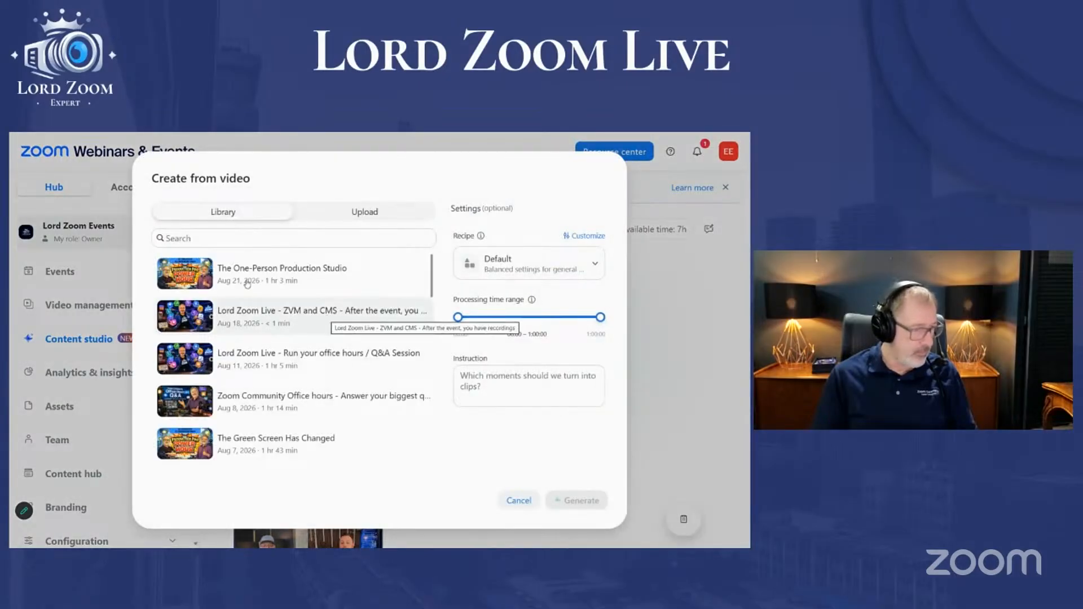
left_click(315, 274)
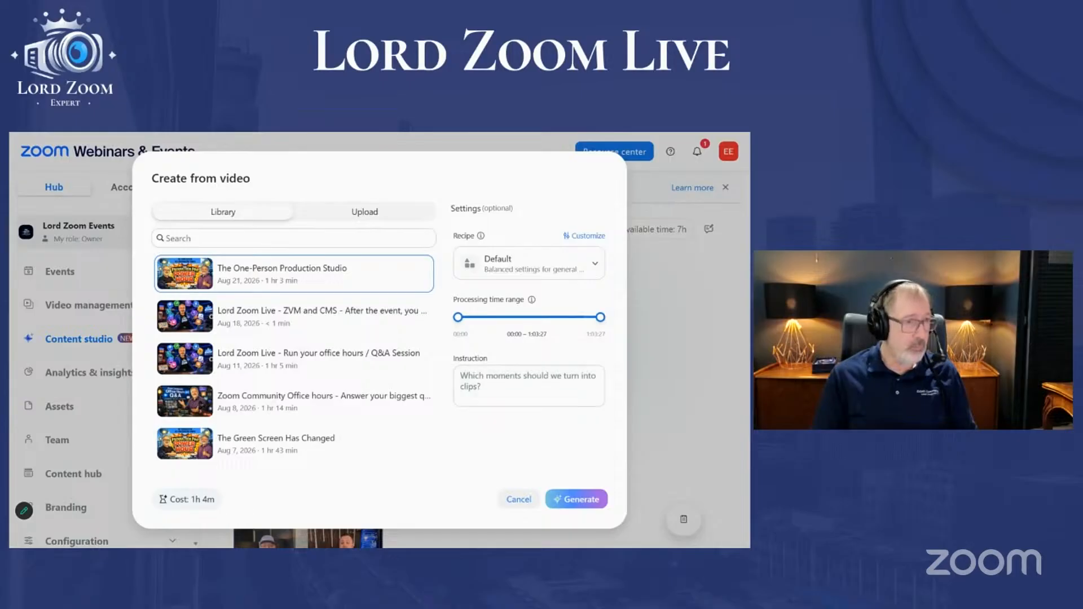
mouse_move(384, 134)
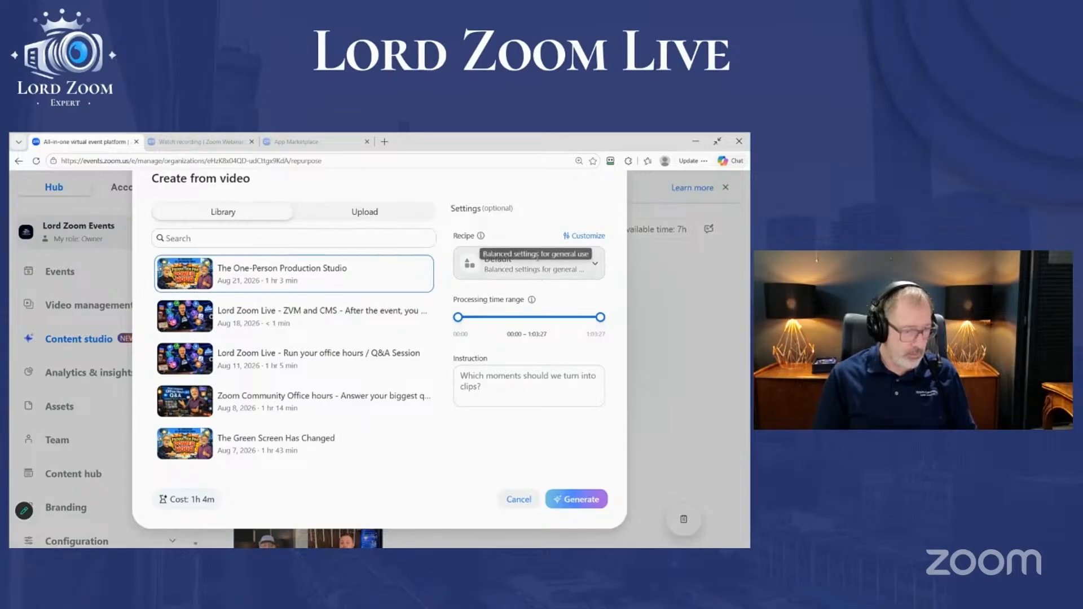
Choose the Post-Event Follow-Up recipe and limit the processing time range to about 08:25–51:57
left_click(530, 266)
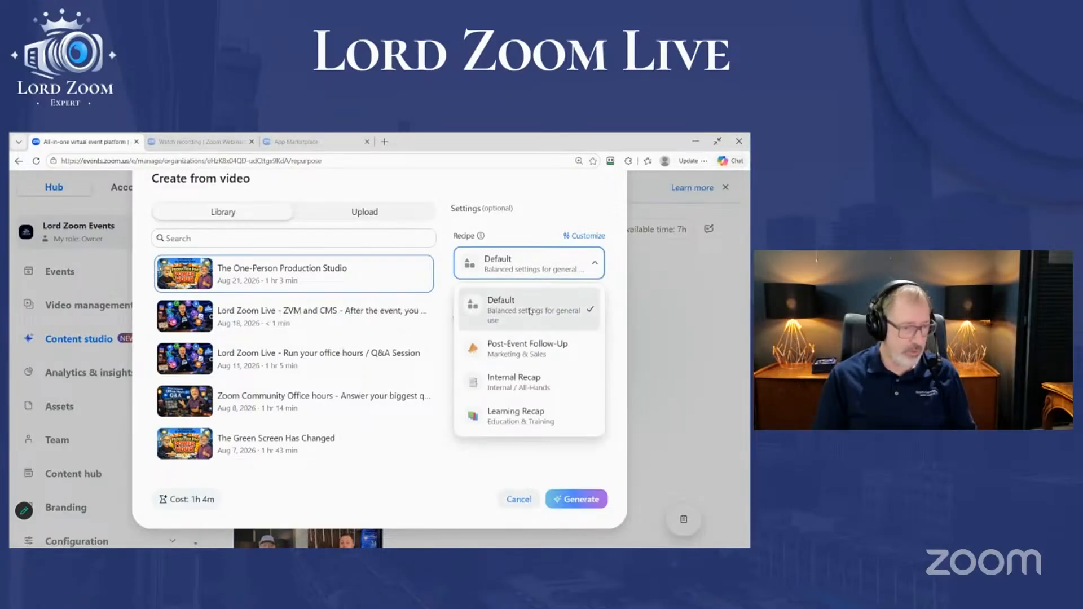
left_click(530, 353)
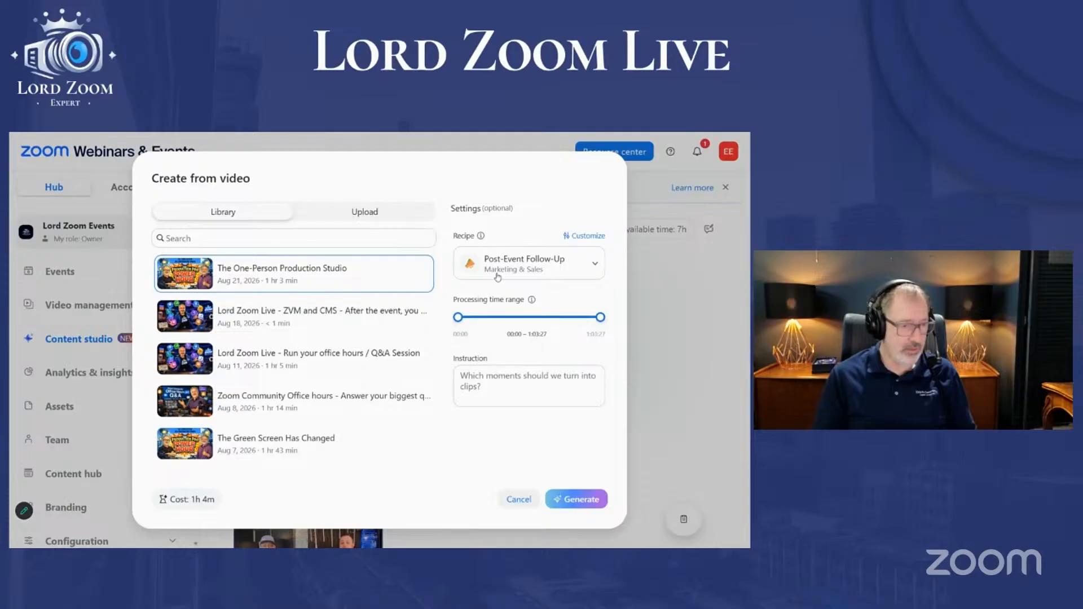
left_click_drag(458, 318, 477, 320)
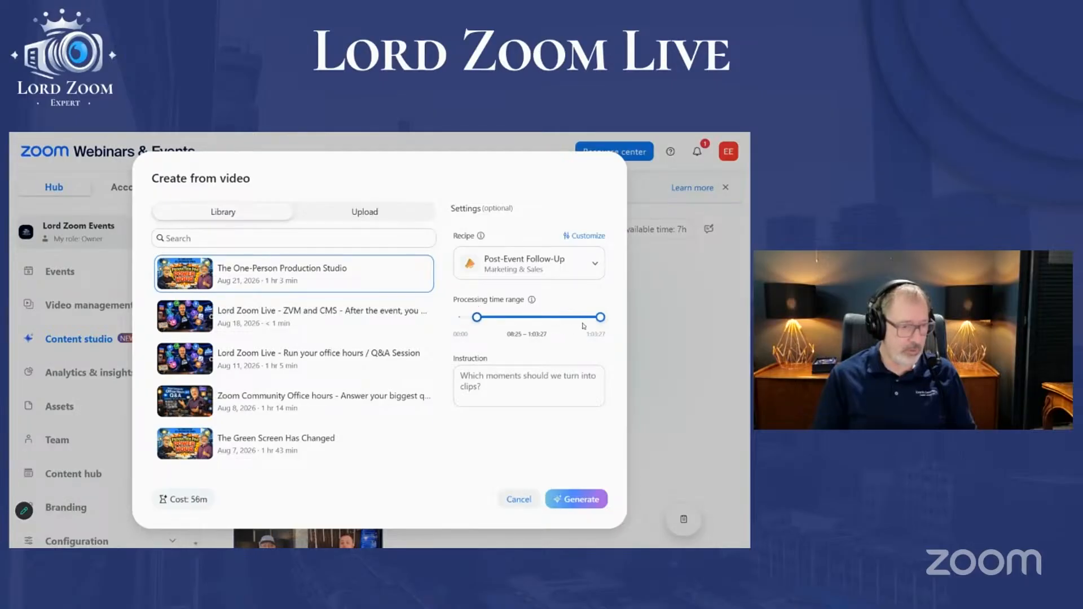
left_click_drag(599, 318, 563, 320)
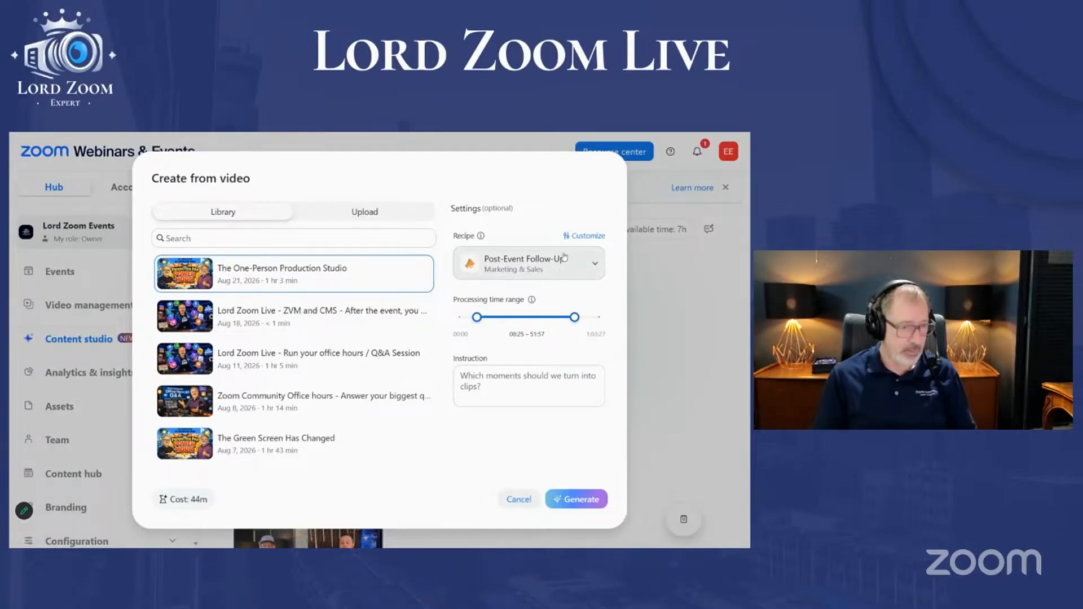
Customize the clip output by trying the 9:16 ratio and settling on 1:1
left_click(567, 237)
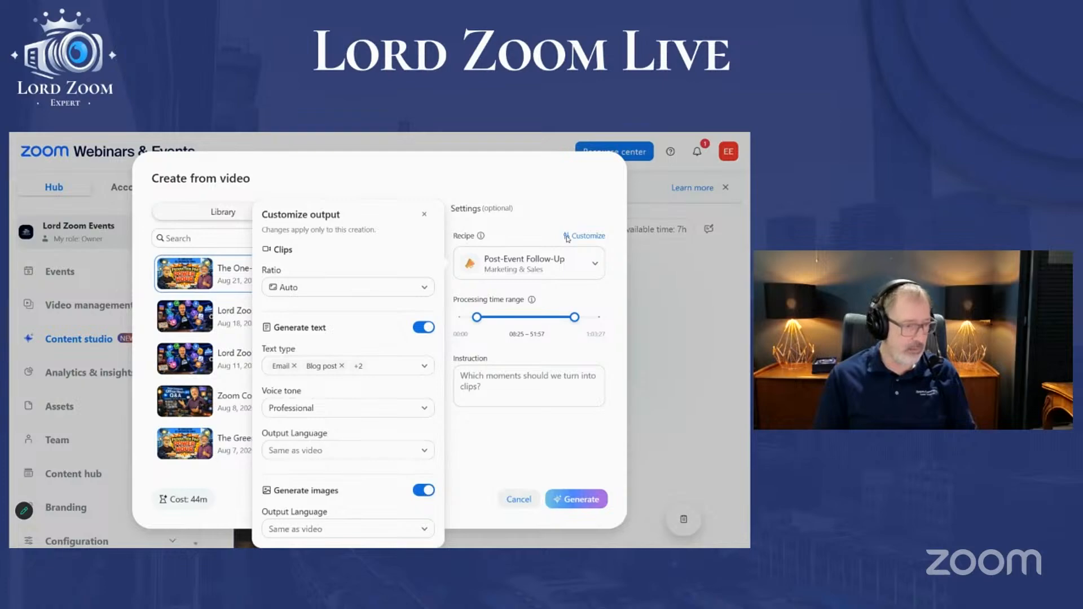
left_click(355, 285)
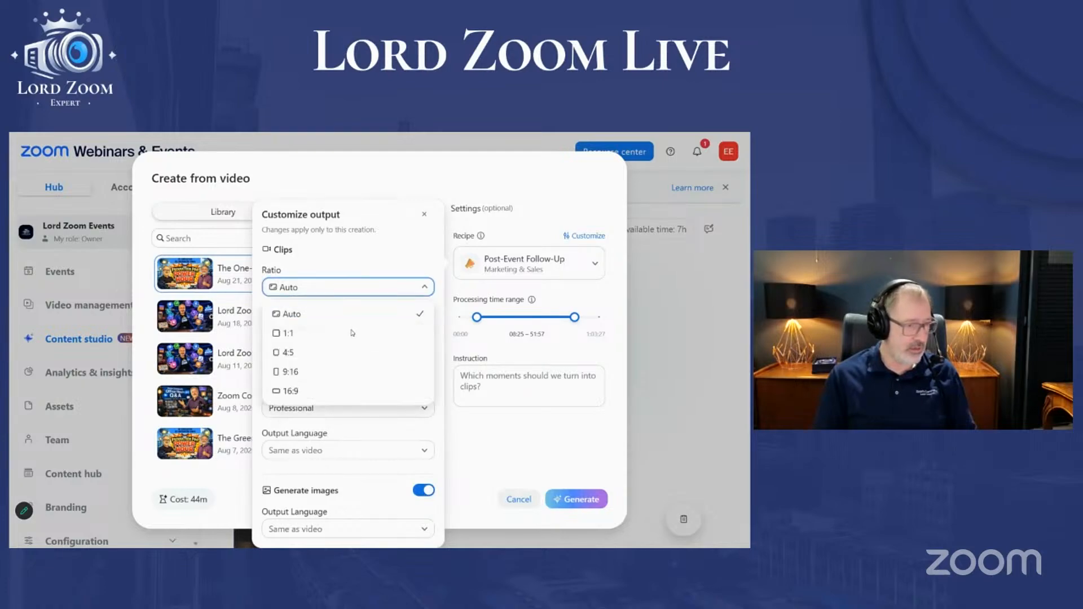
left_click(349, 372)
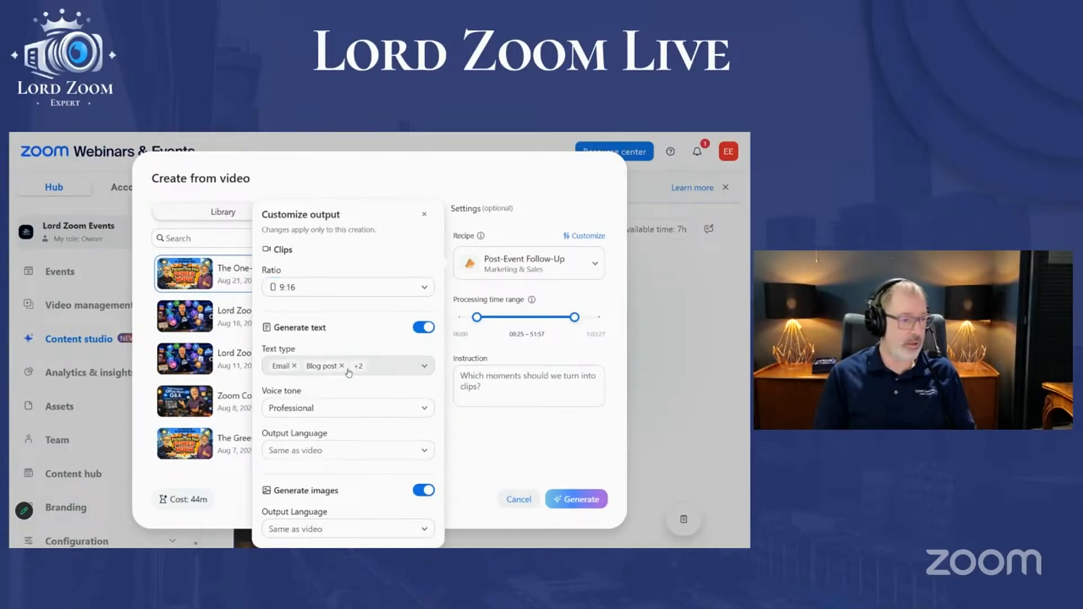
left_click(347, 287)
left_click(350, 331)
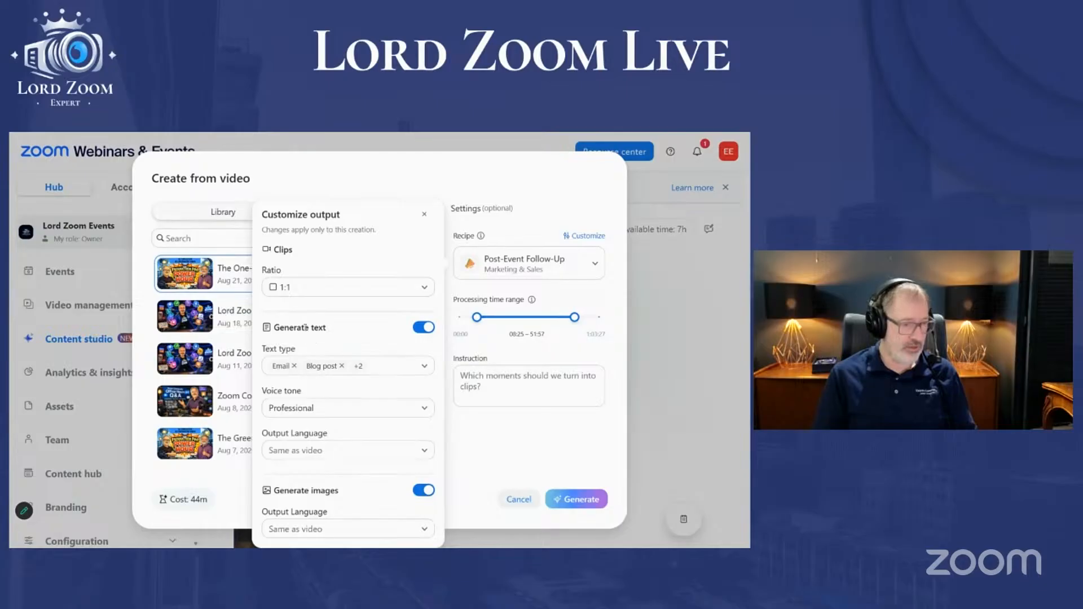
Add Summary to the generated text types and set the voice tone to Informative
left_click(427, 371)
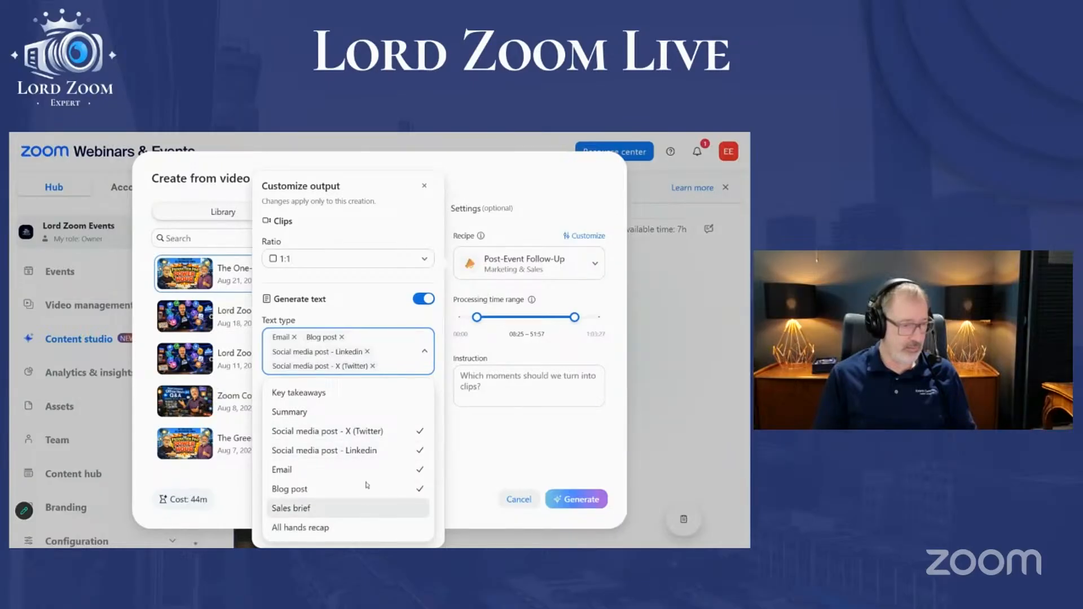
left_click(361, 415)
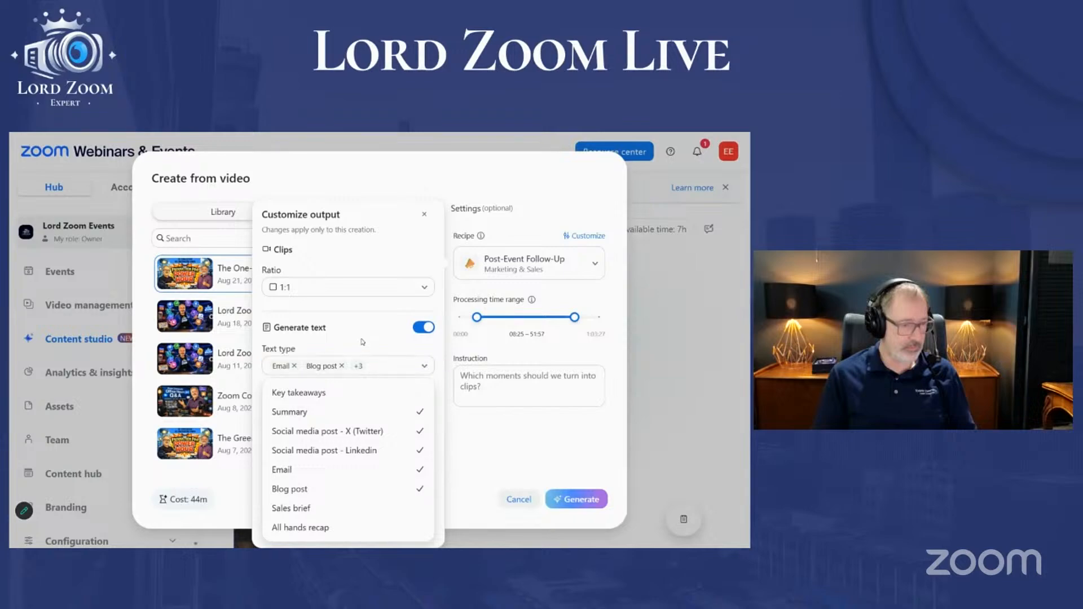
left_click(393, 409)
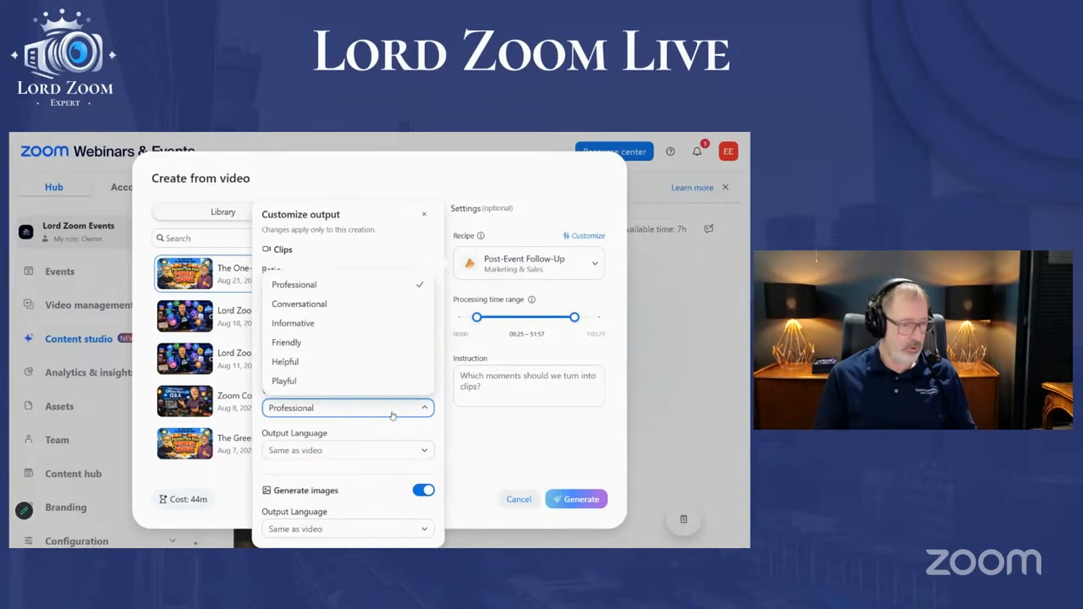
left_click(348, 330)
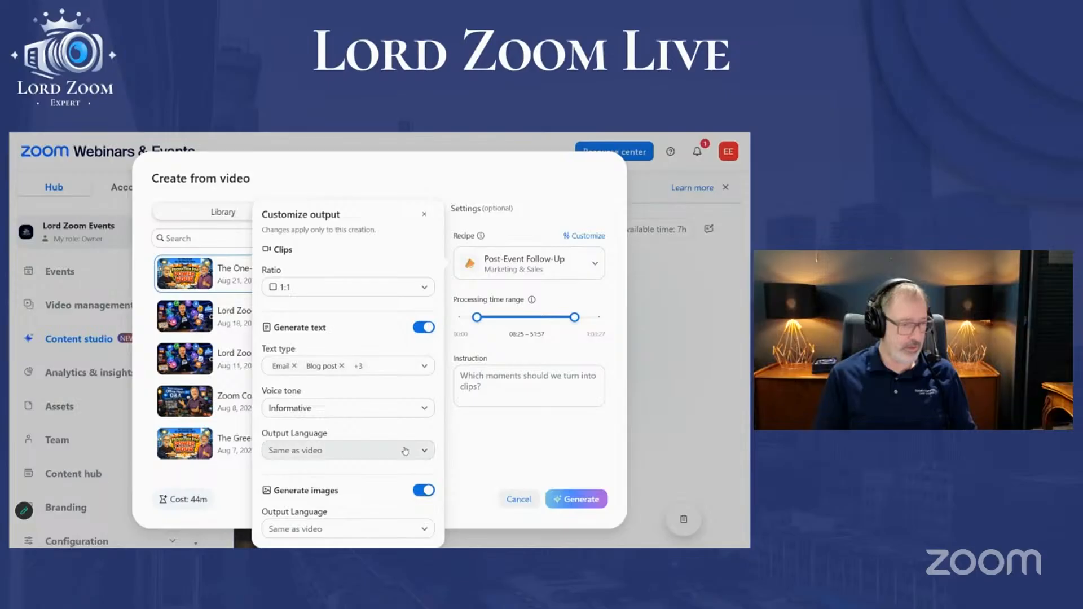
Look through the output languages available for the generated text and close the output customization
left_click(406, 451)
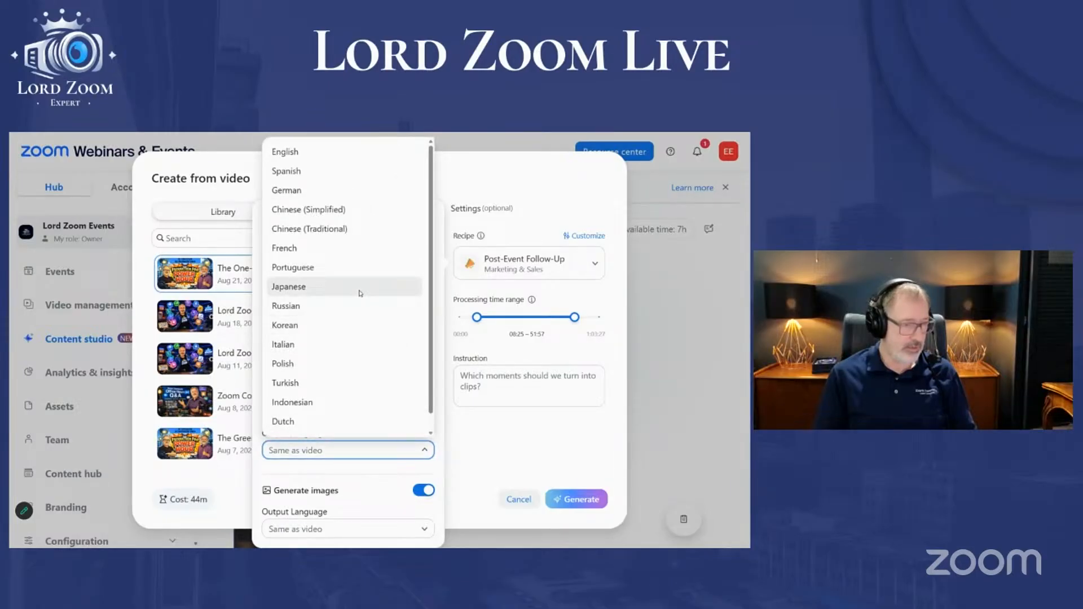
scroll(401, 418, "down", 1)
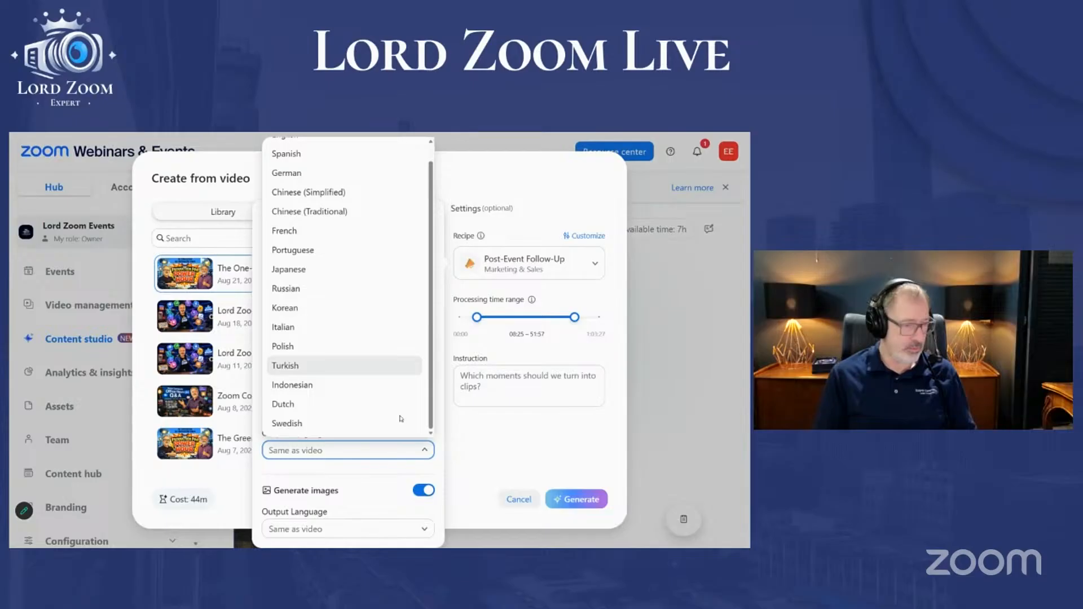
left_click(398, 331)
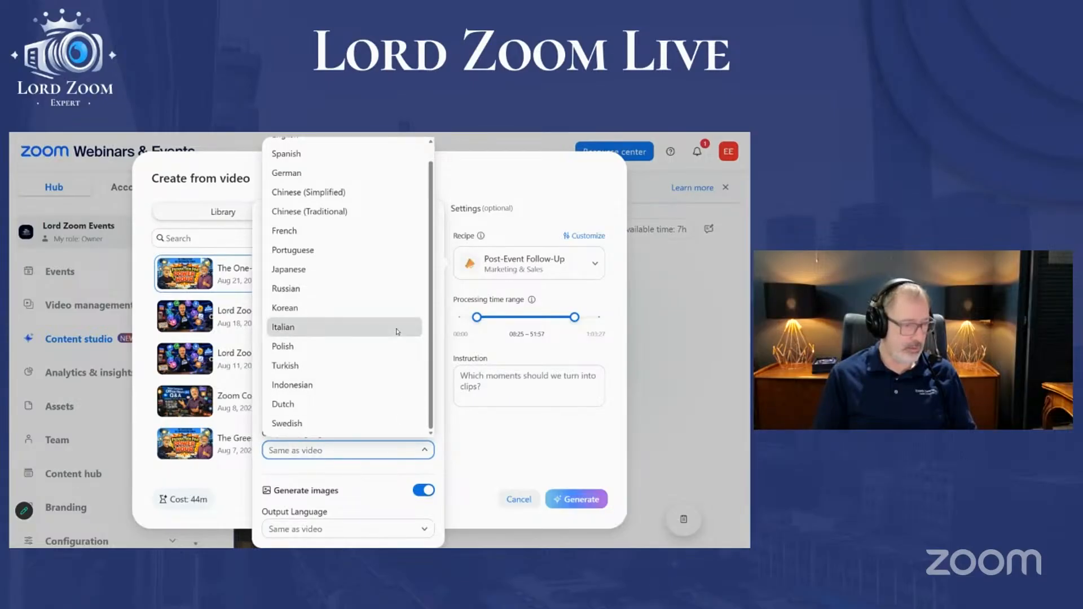
left_click(477, 458)
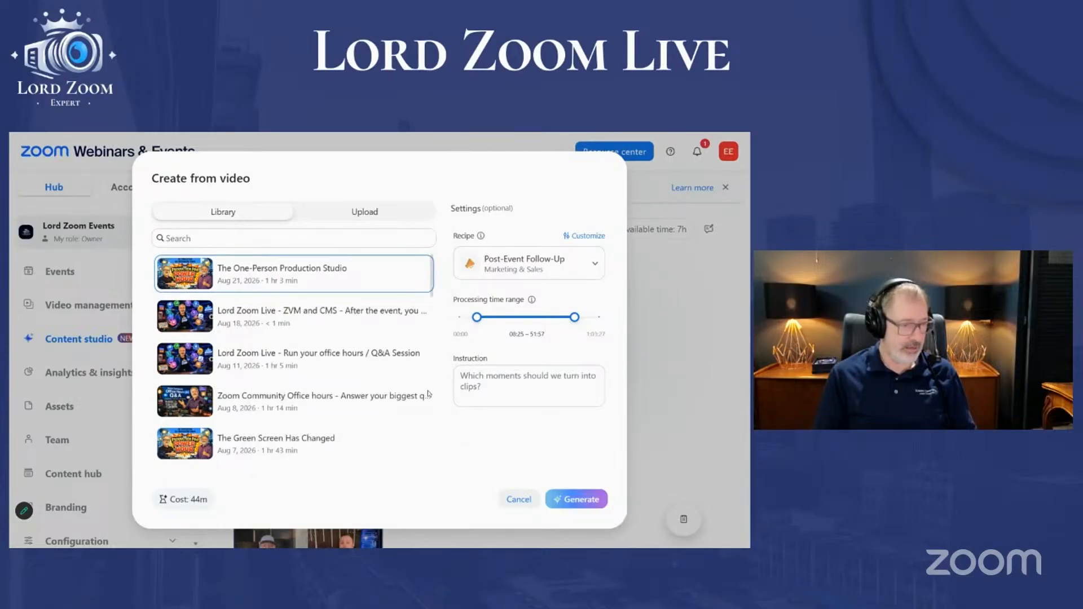
Narrow the selected recording's processing time range to about 18:54–25:06
left_click_drag(478, 319, 501, 318)
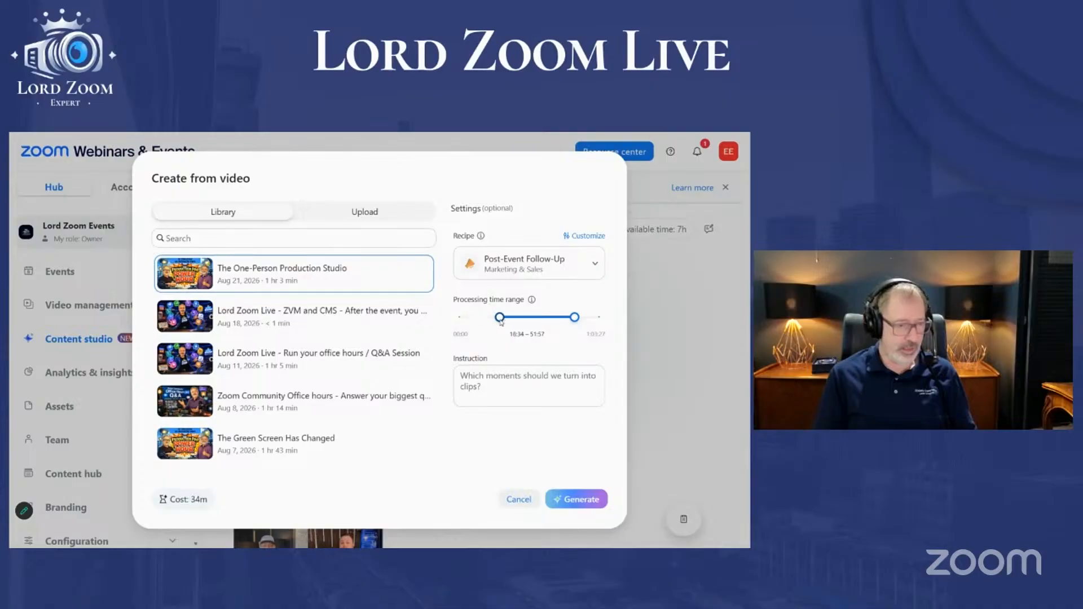
left_click_drag(573, 317, 515, 321)
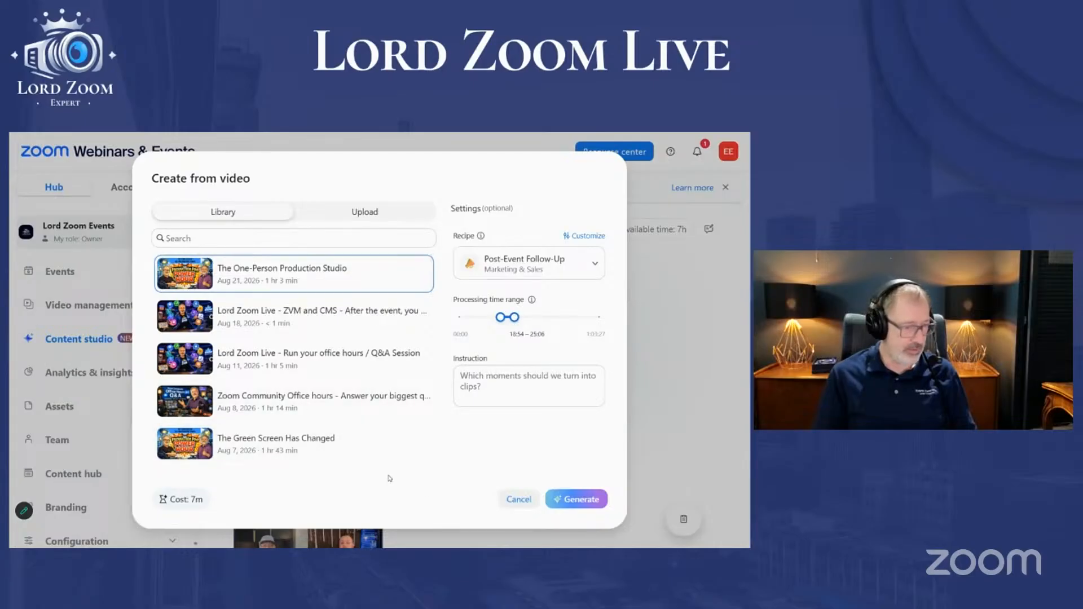
Select the "Zoom Community Office hours" recording, limit its processing time range to about 24:30–33:24 and generate the project
left_click(375, 395)
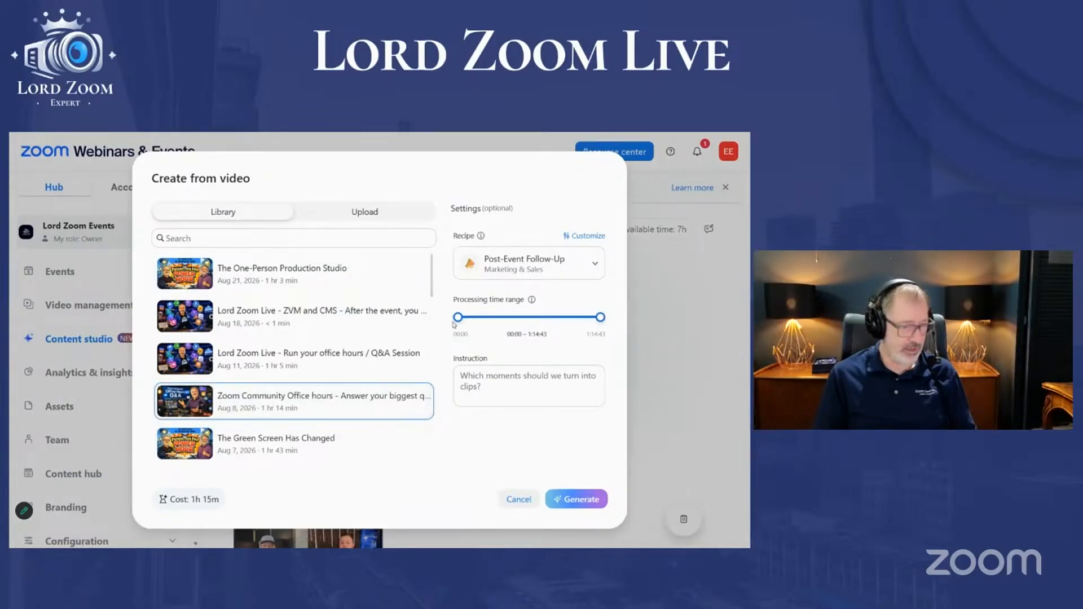
left_click_drag(457, 317, 505, 317)
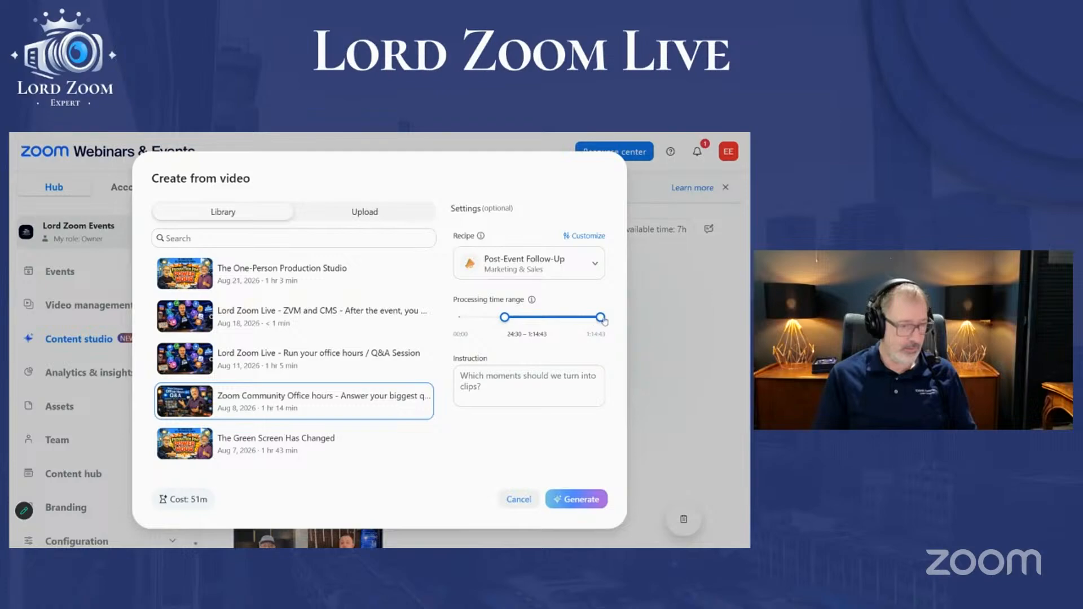
left_click_drag(599, 317, 521, 317)
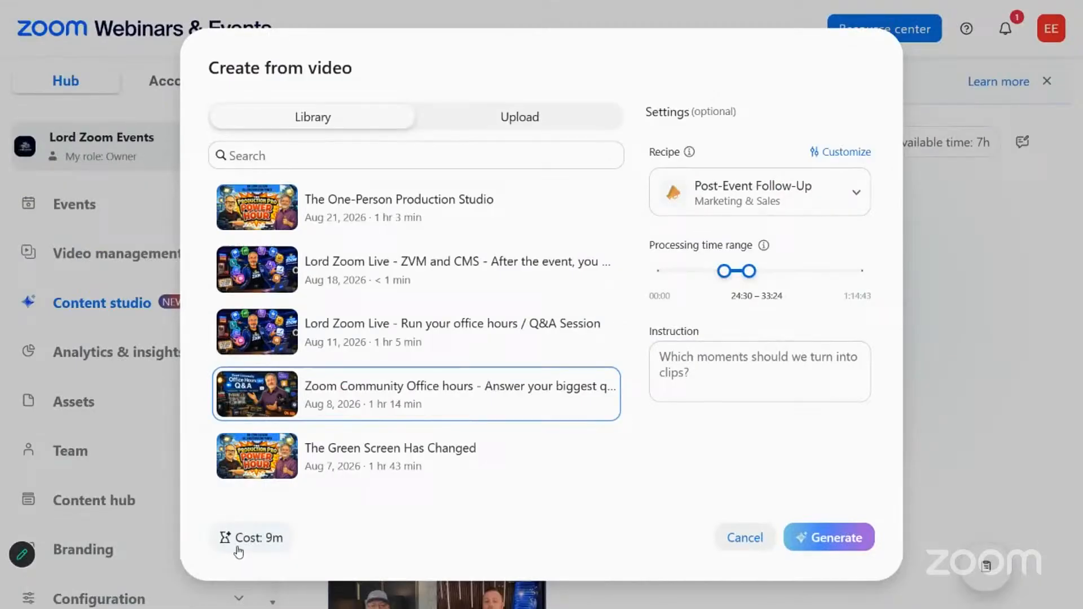
mouse_move(240, 552)
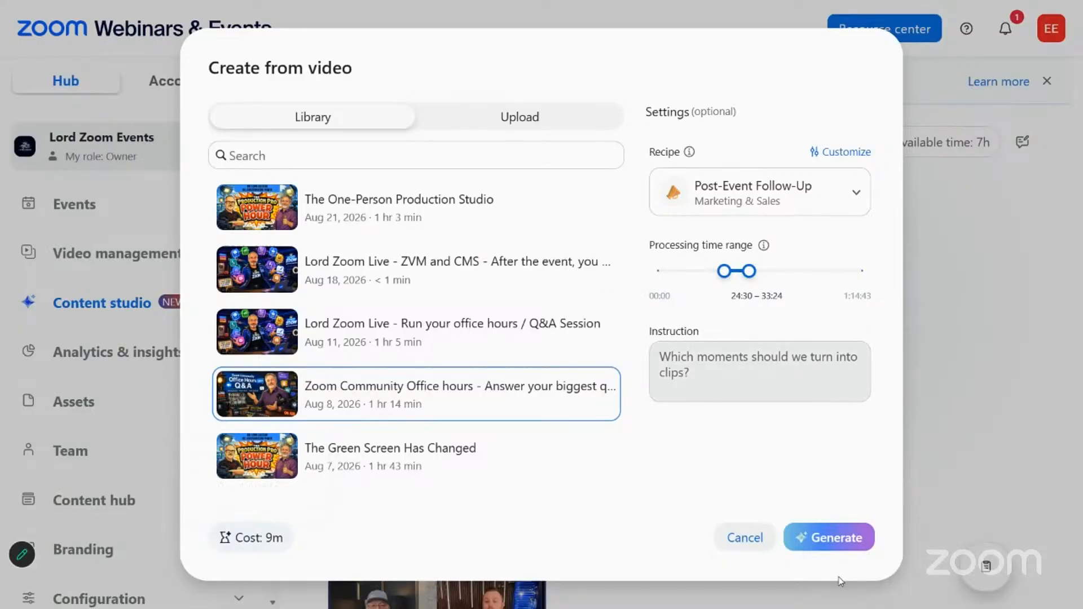
left_click(837, 545)
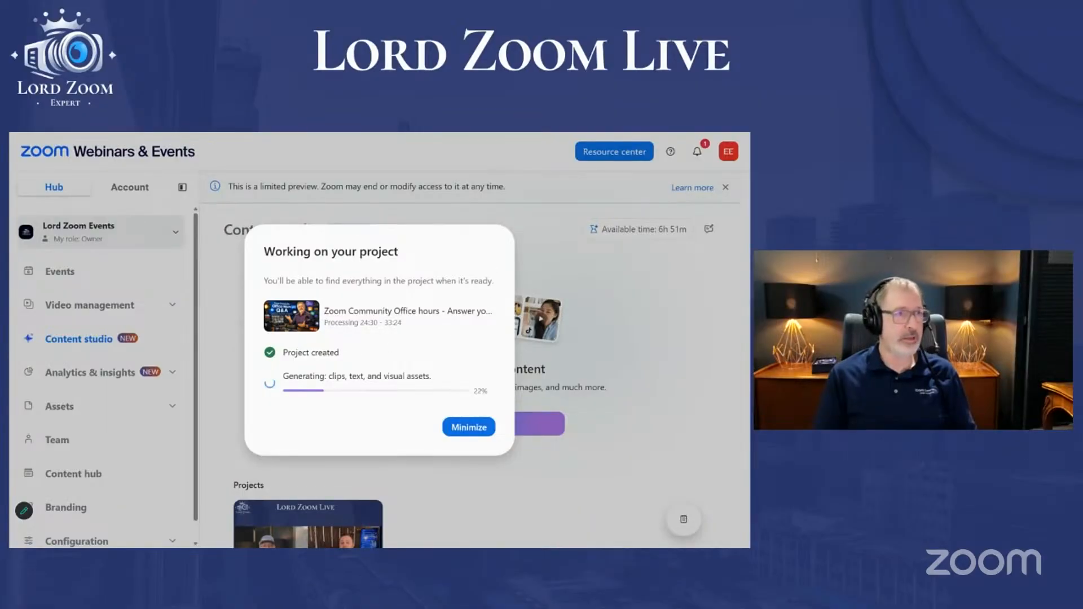
mouse_move(392, 134)
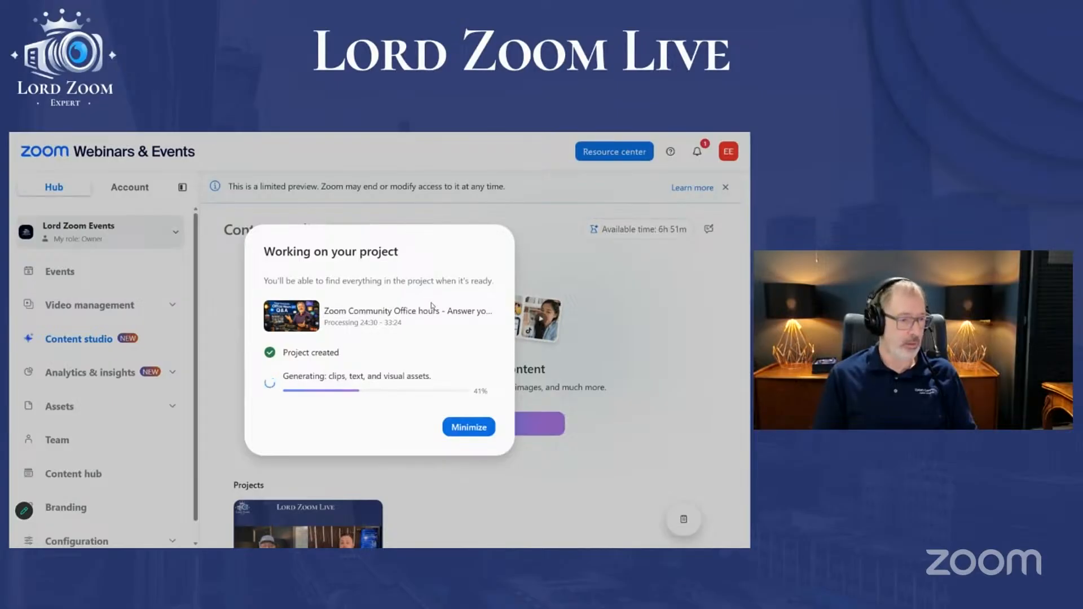
mouse_move(203, 134)
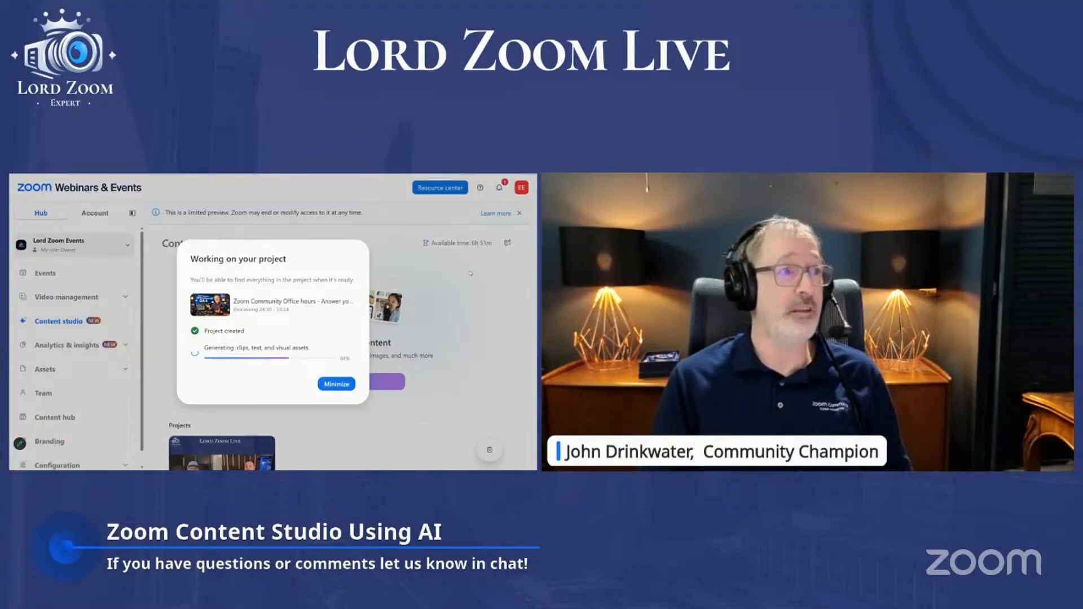
mouse_move(271, 174)
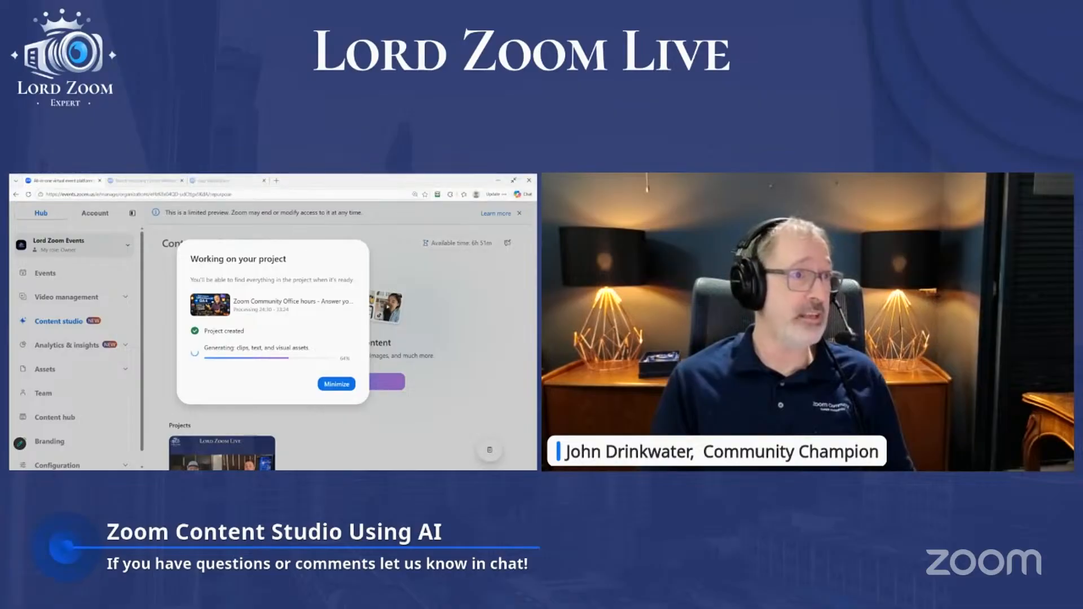
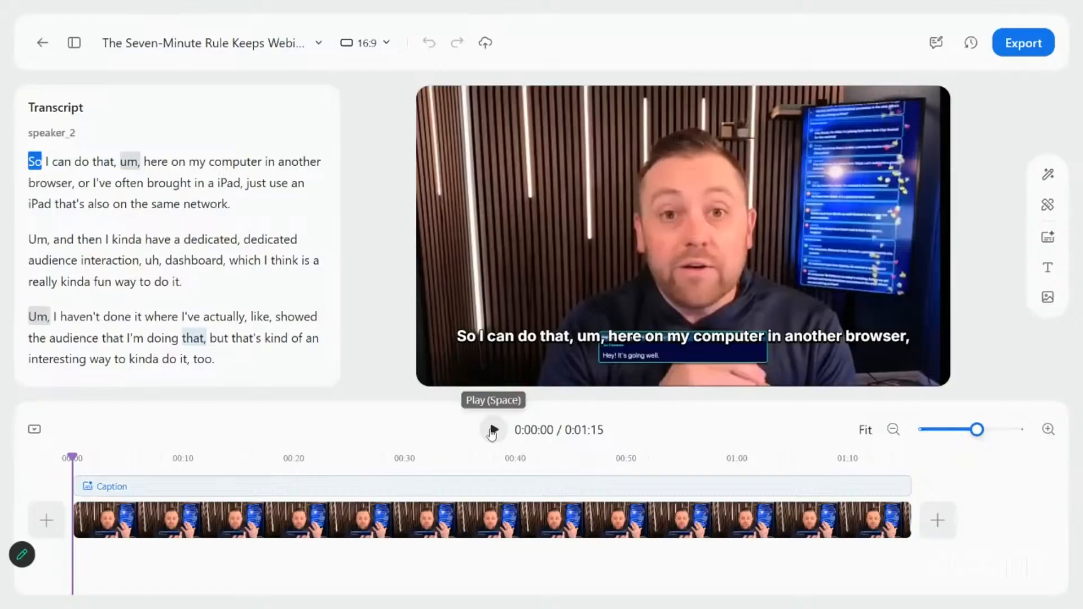
Play the clip beginning "The Seven-Minute Rule" in the editor from its start
left_click(491, 431)
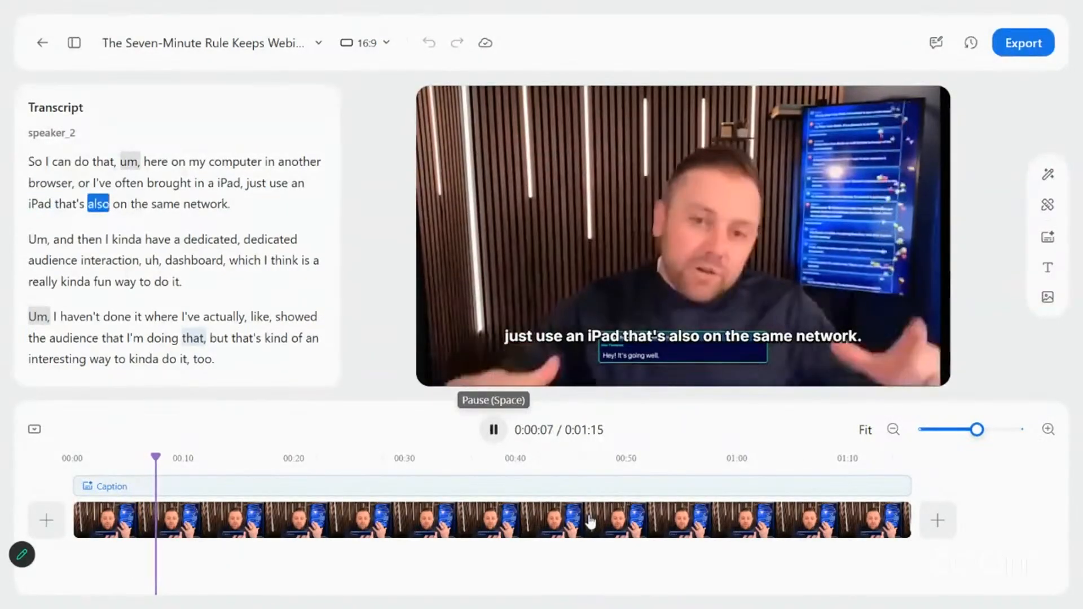
Pause the clip and remove all "um," filler words from it, leaving "uh," unselected
left_click(493, 431)
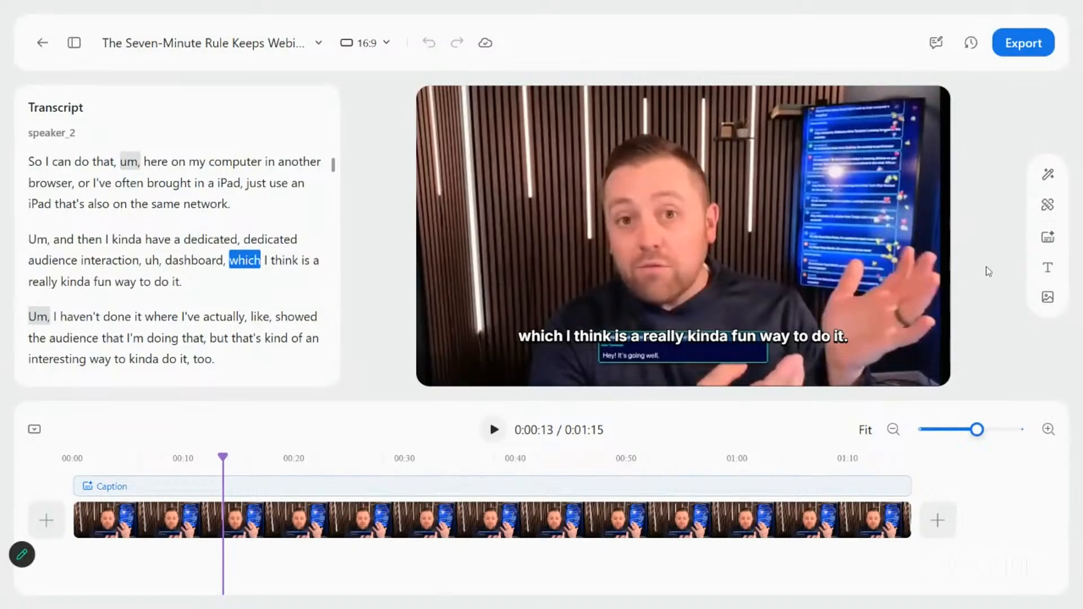
left_click(1047, 175)
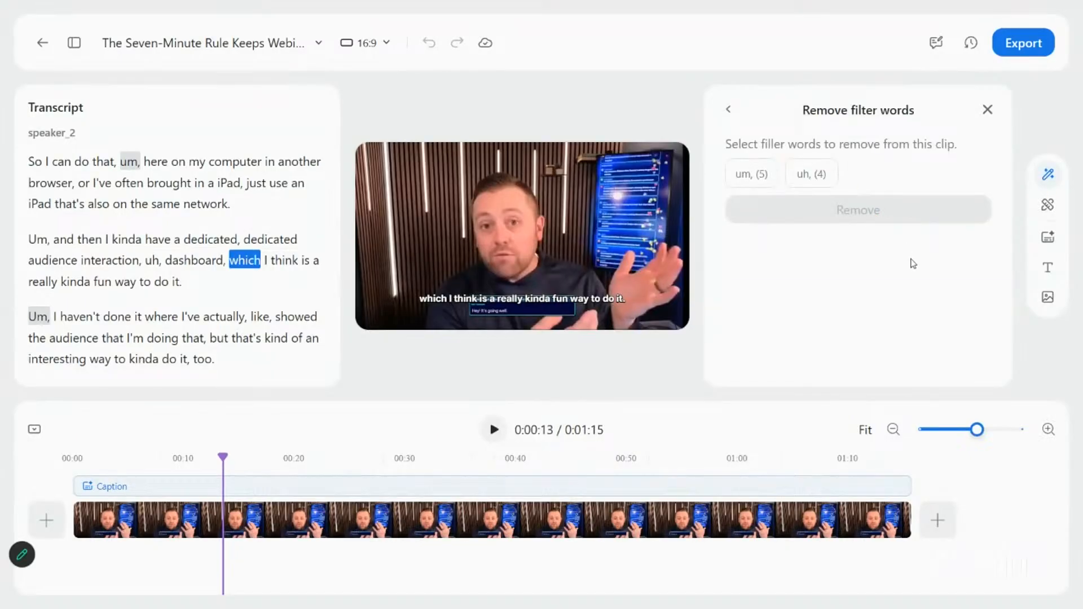
left_click(750, 189)
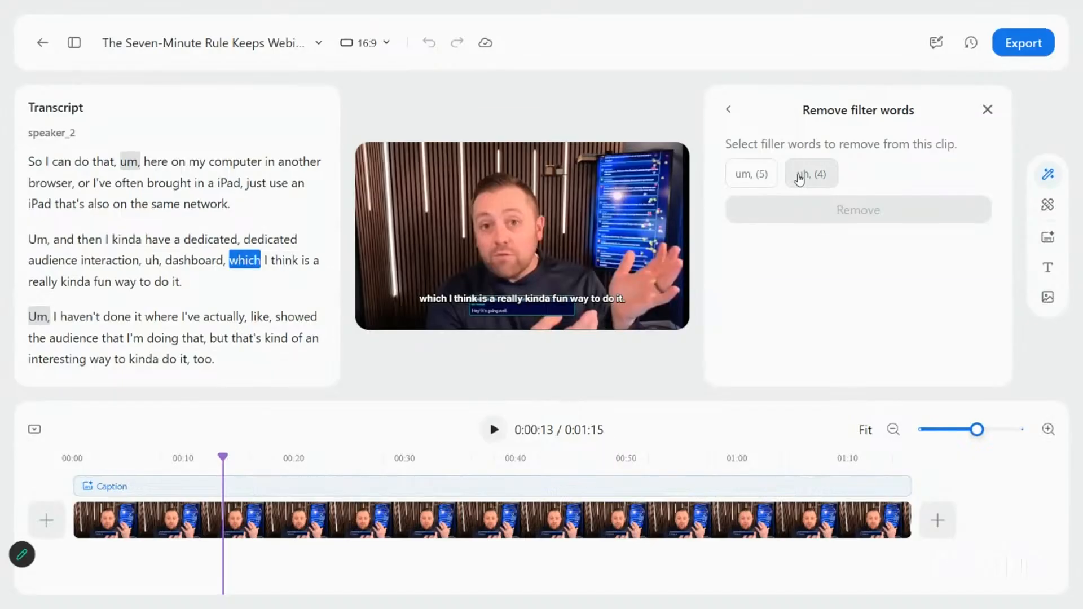
left_click(752, 174)
left_click(814, 180)
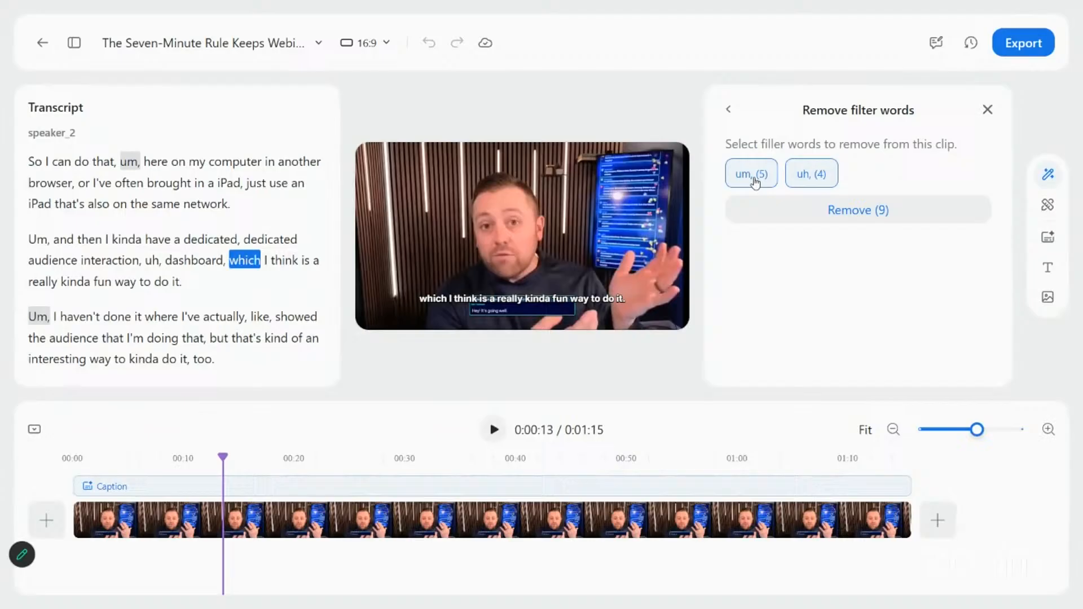
left_click(810, 176)
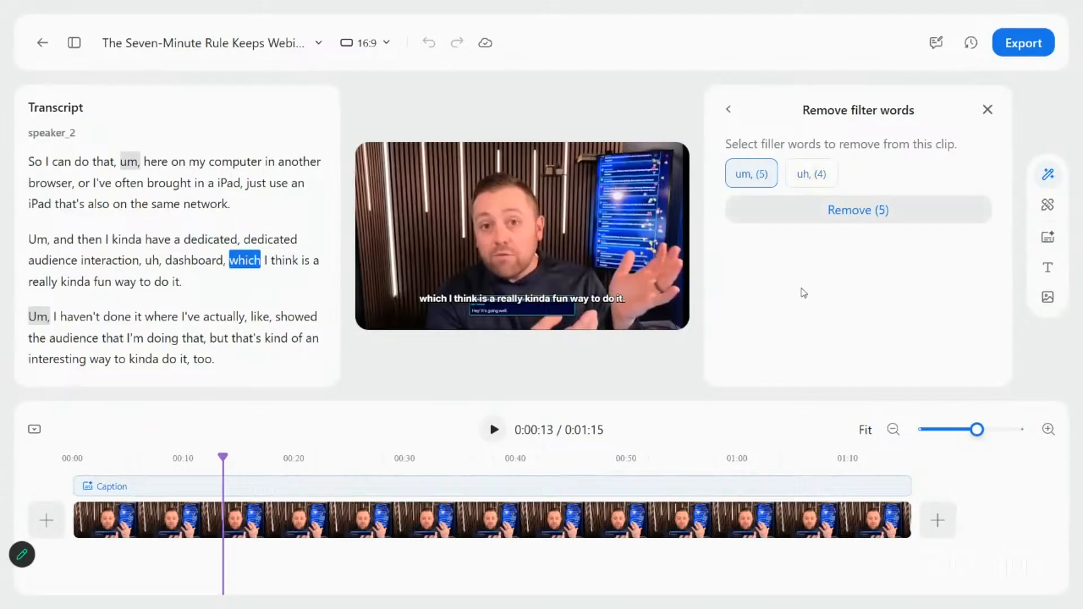
left_click(879, 211)
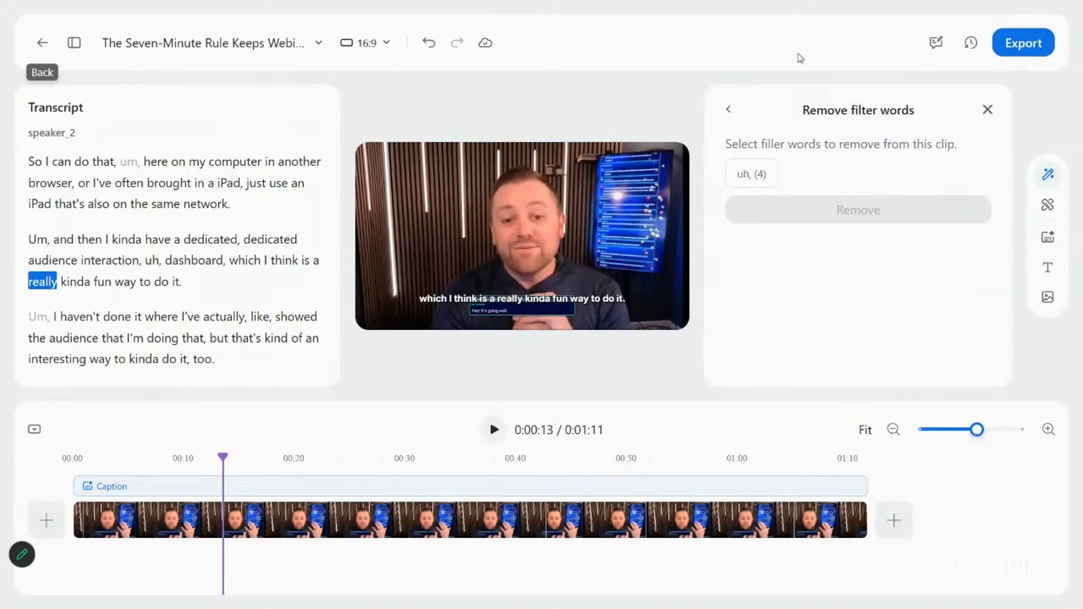
Exit full-screen view and play the edited clip from its start to about 0:19 to review the cuts
key("F11")
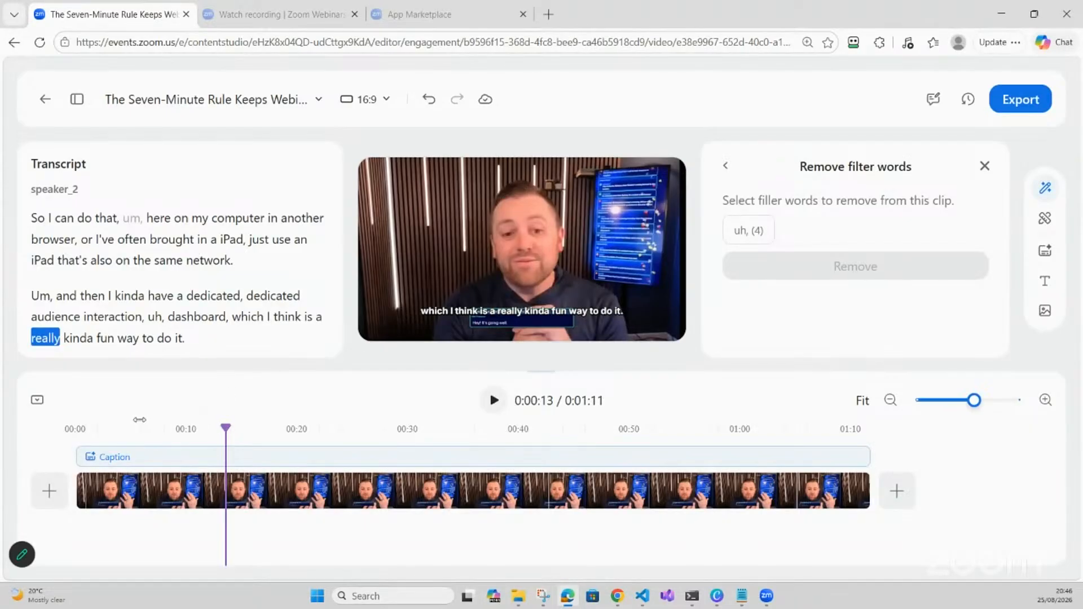
left_click_drag(139, 419, 30, 422)
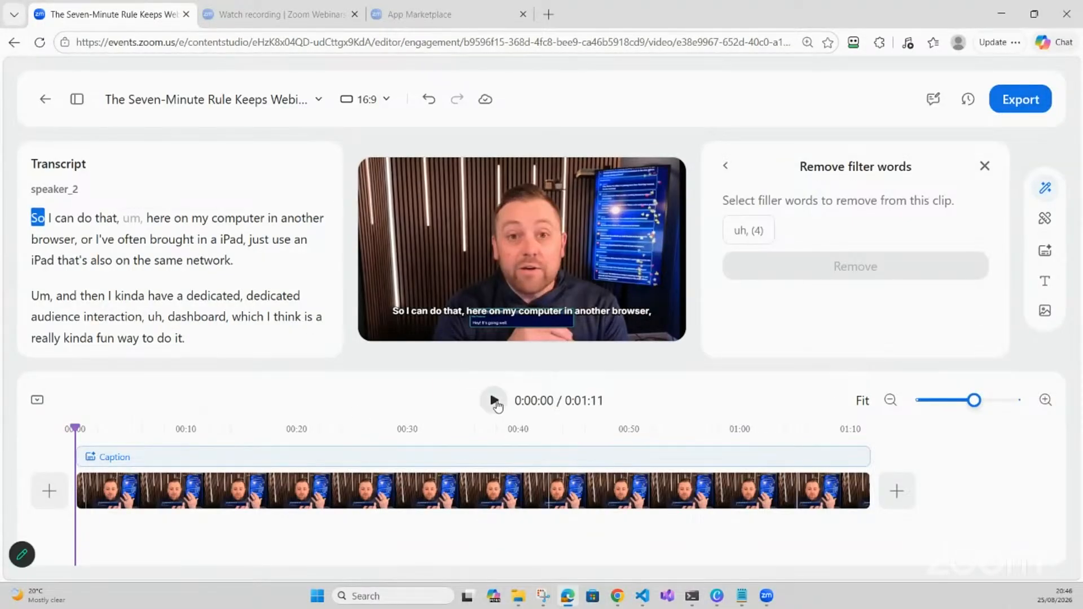
left_click(494, 401)
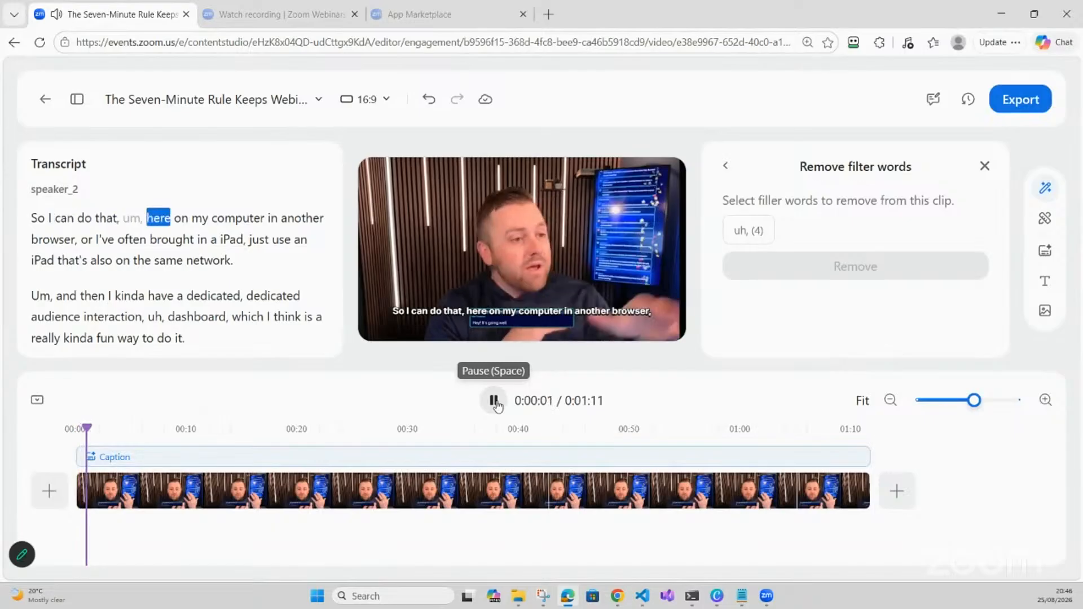
left_click(495, 401)
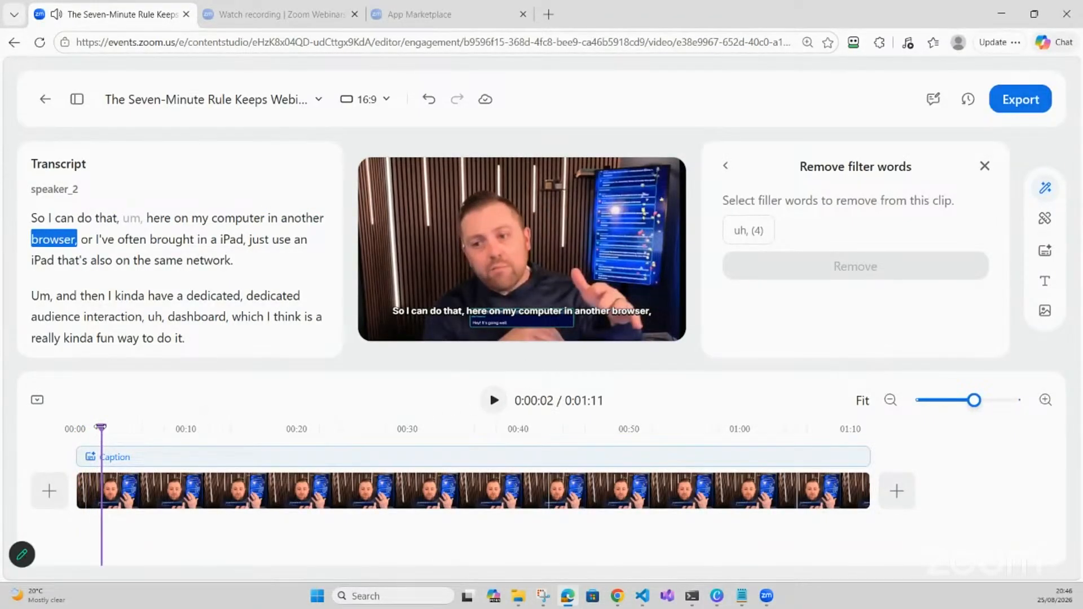
left_click(37, 421)
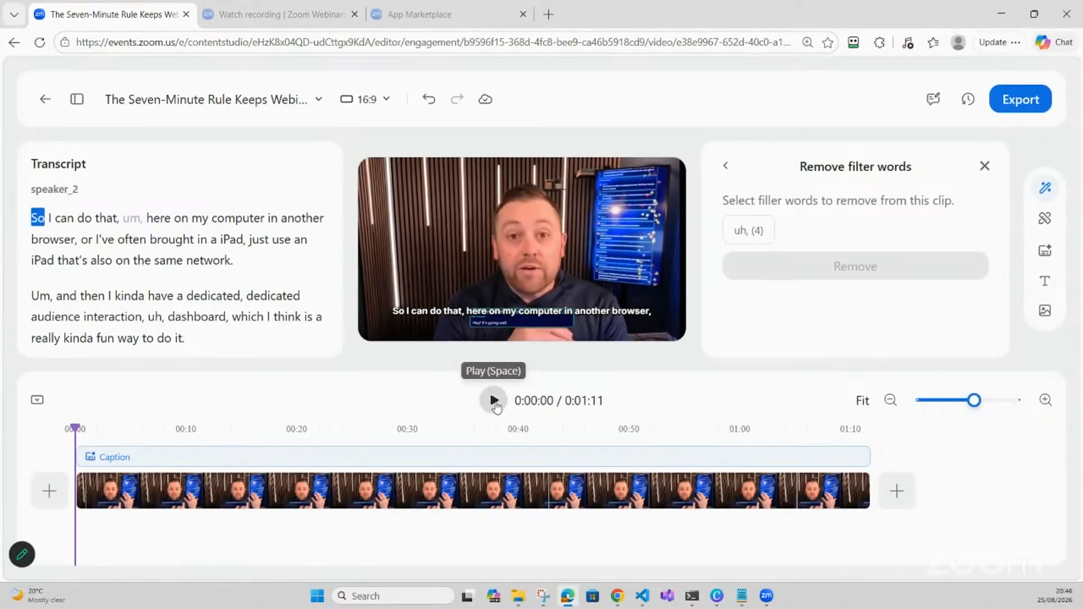
left_click(494, 402)
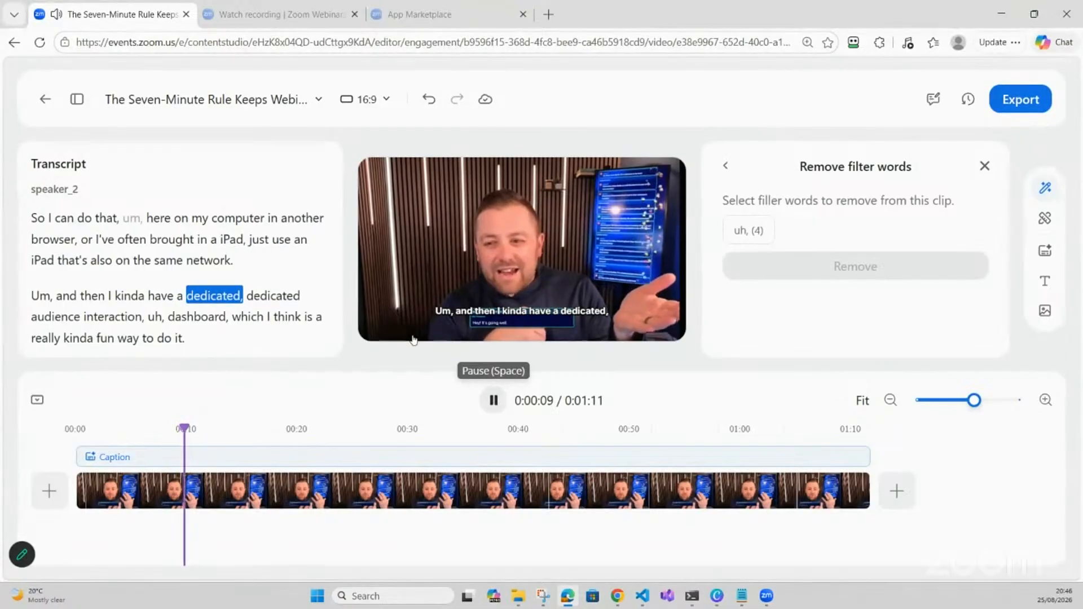
left_click(494, 401)
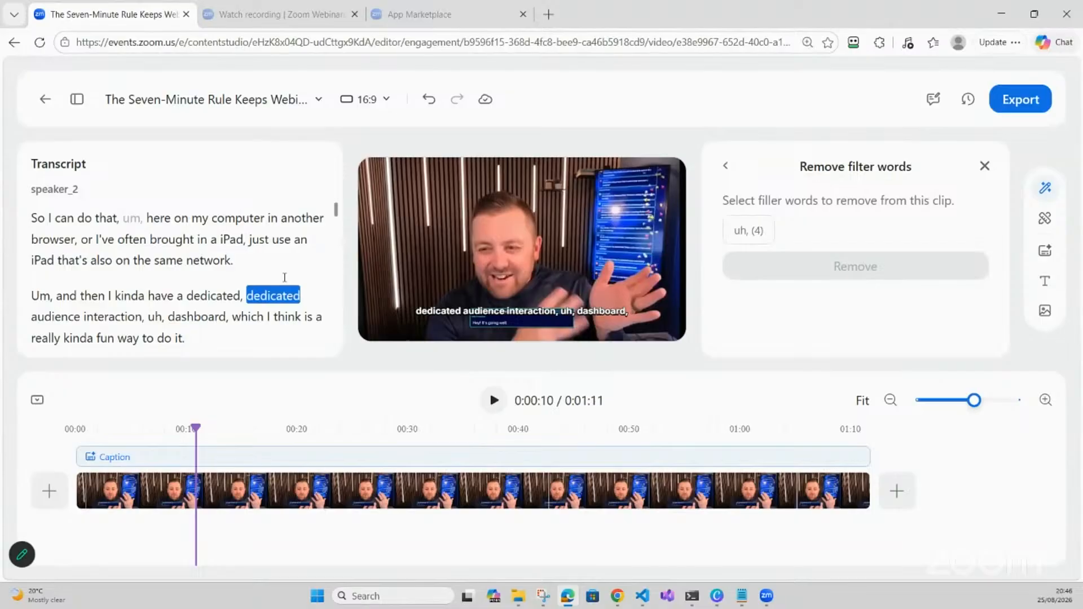
left_click(493, 401)
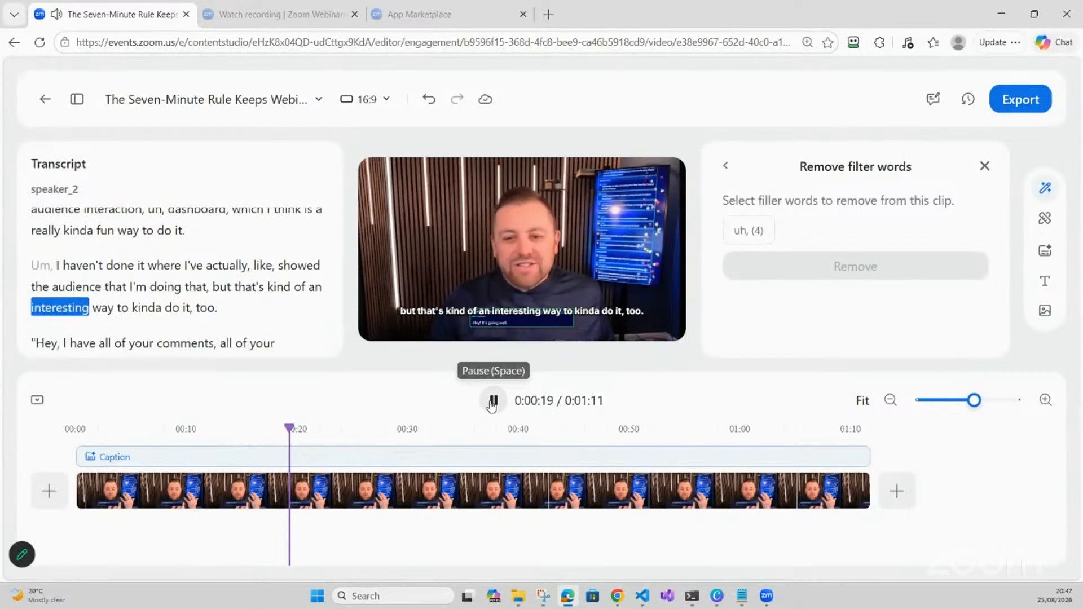
left_click(492, 401)
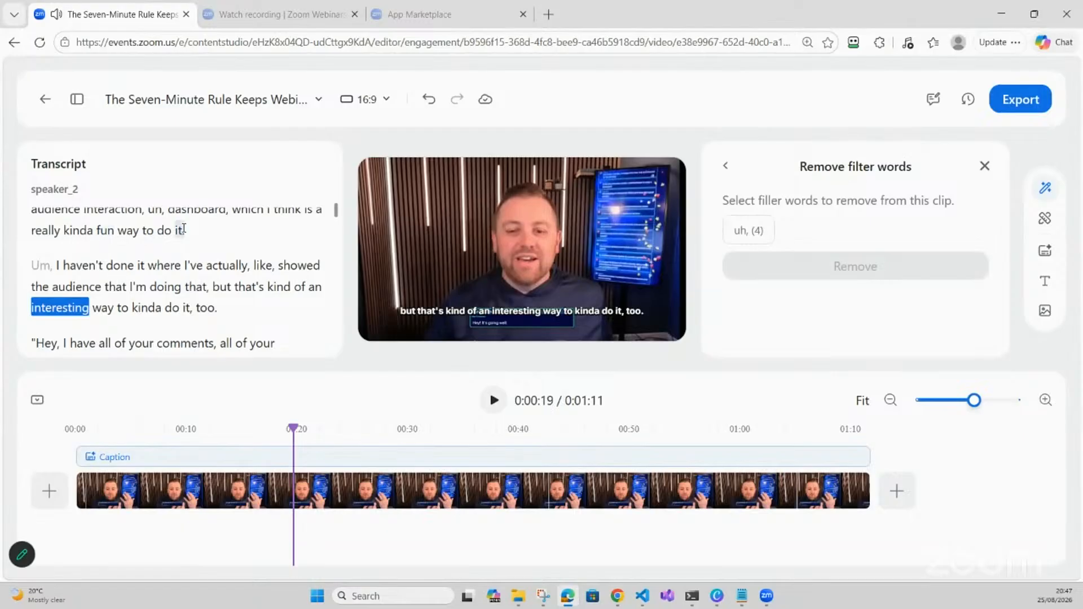
Replay the clip from the transcript word "way" in "really kinda fun way to do it" to about 0:32
left_click(127, 230)
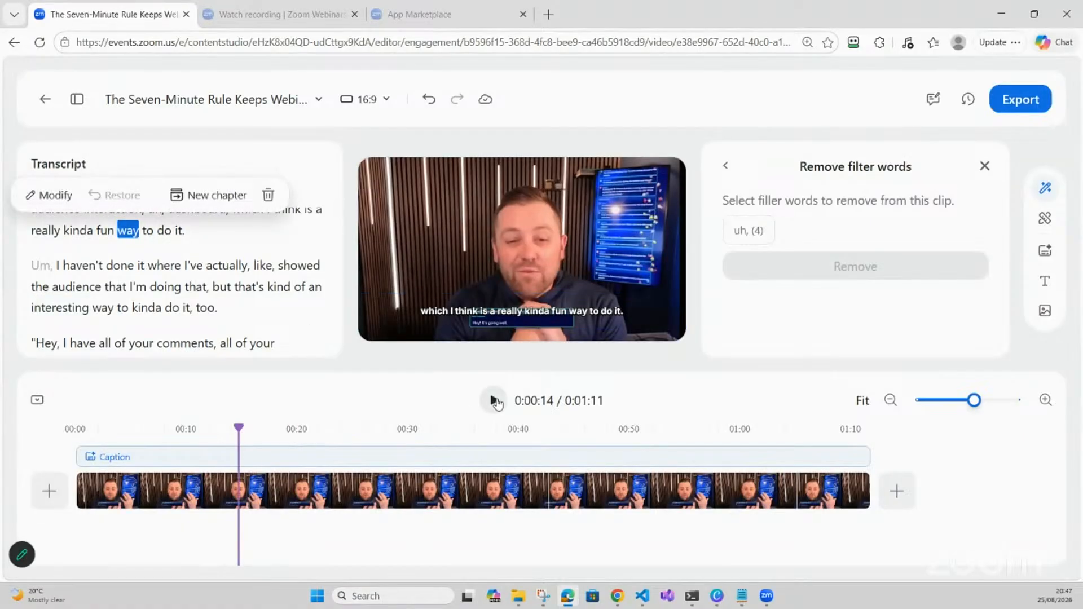
left_click(494, 400)
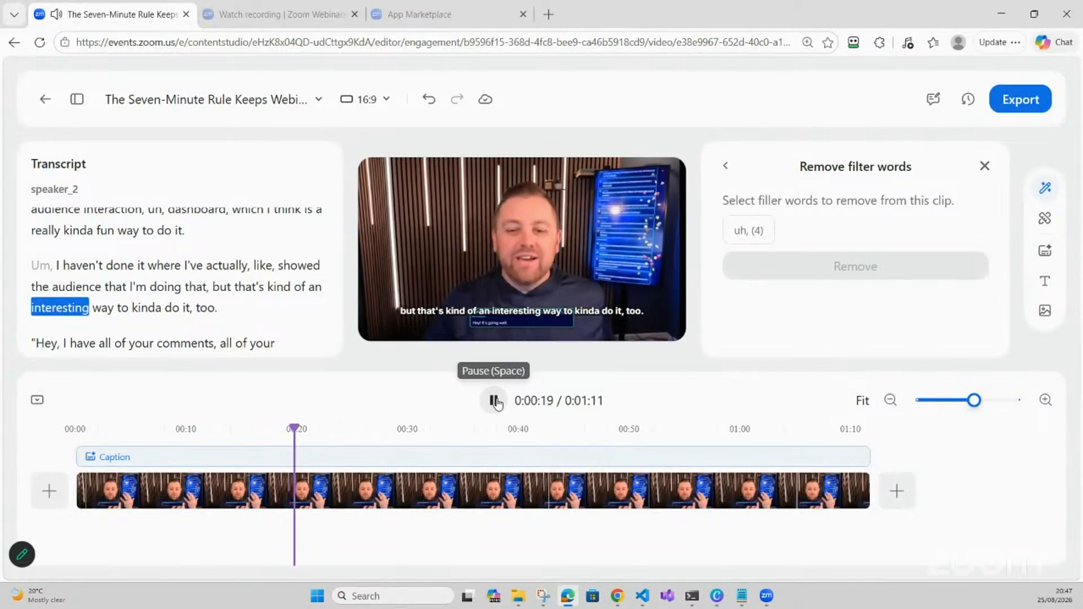
left_click(494, 401)
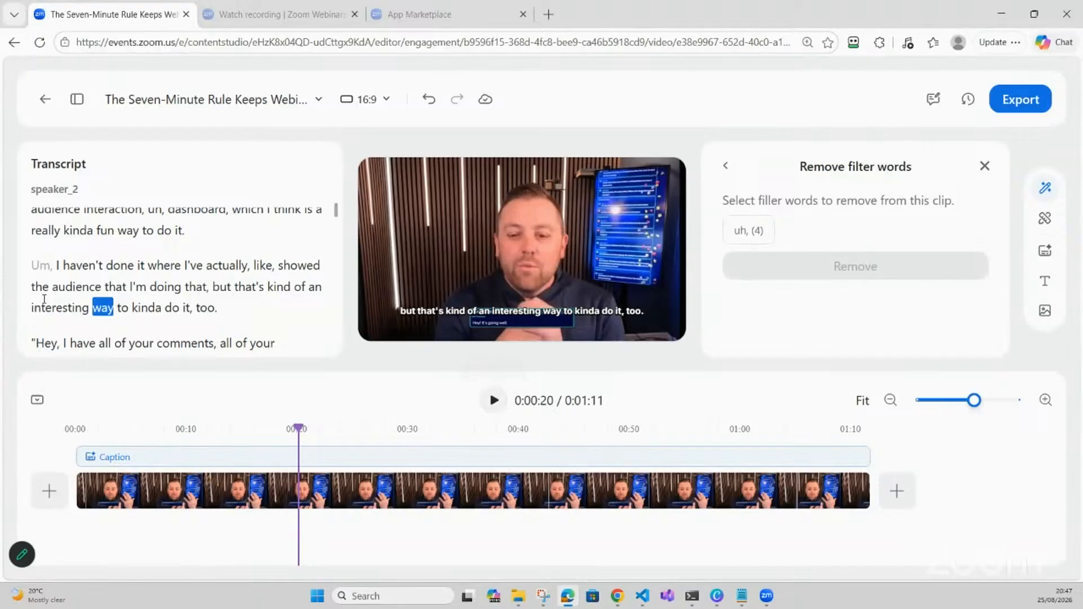
left_click(496, 398)
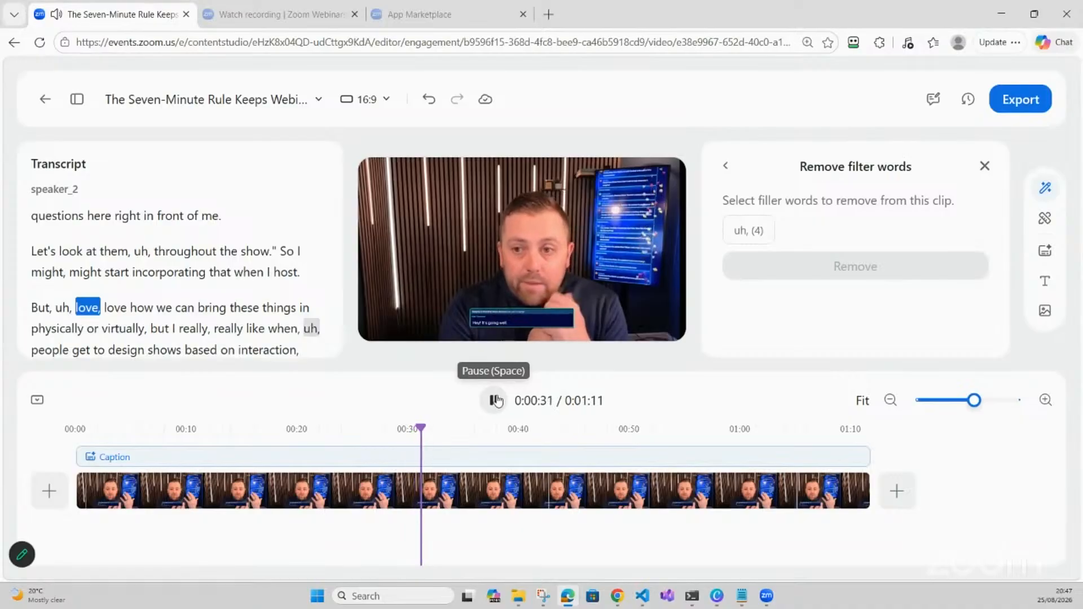
left_click(494, 400)
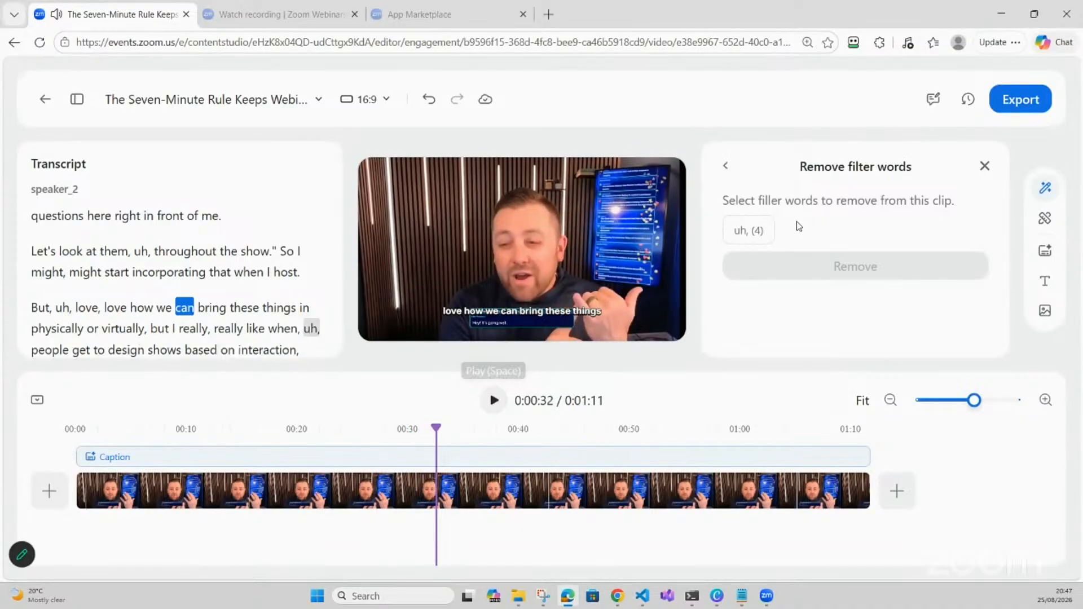
Remove the "uh," filler words from the clip and look back through the earlier transcript
left_click(752, 230)
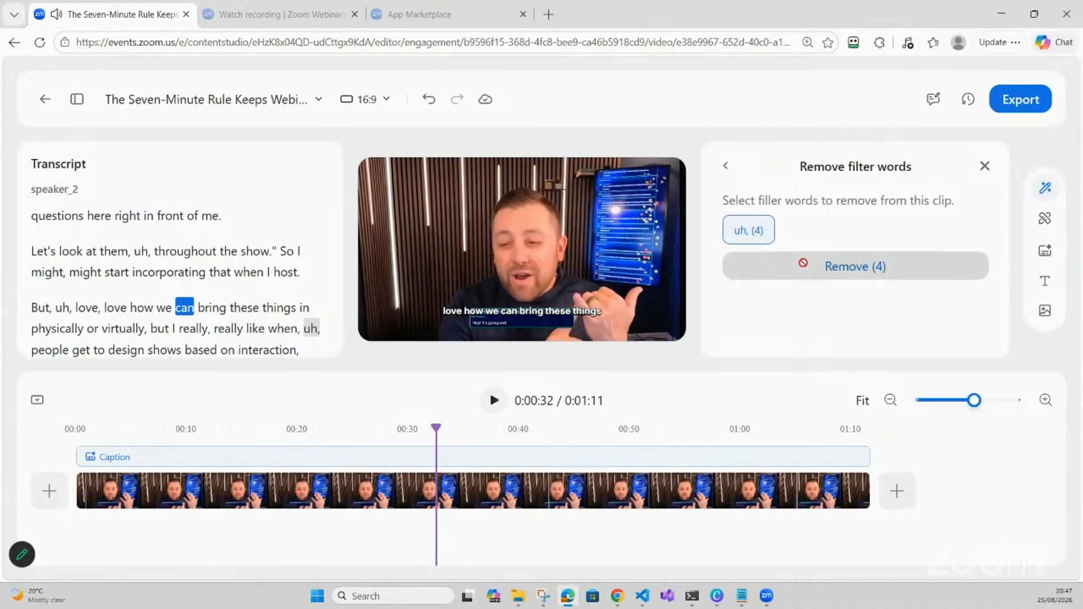
left_click(803, 263)
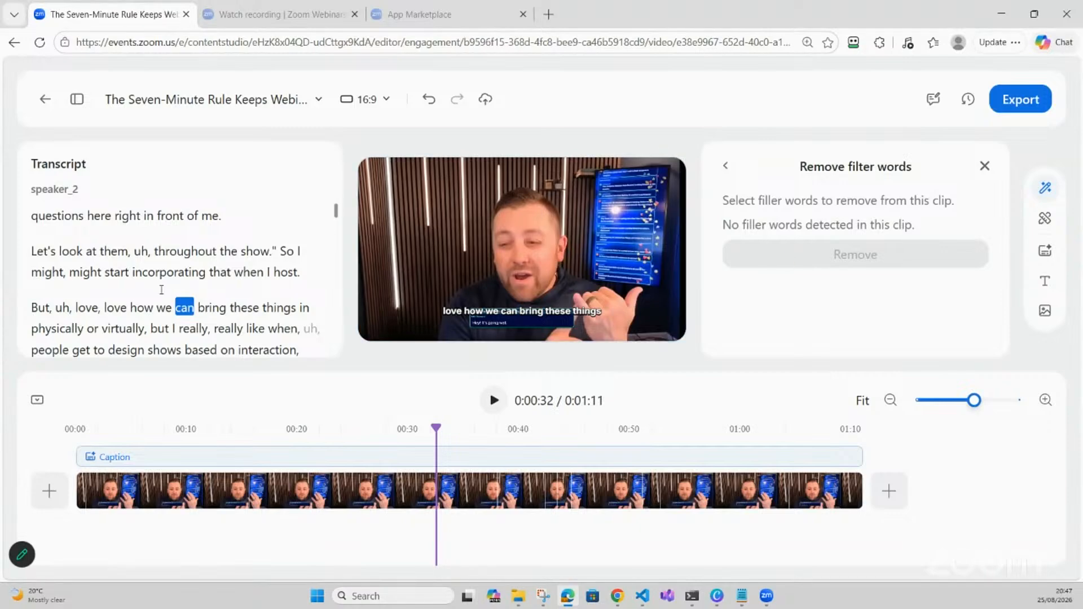
scroll(162, 290, "up", 10)
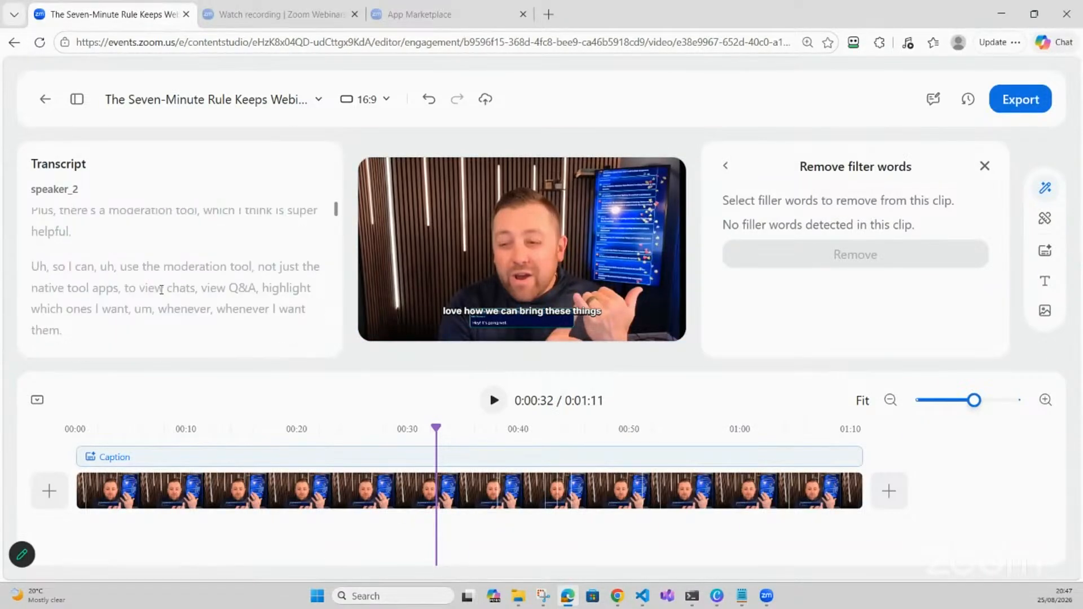
double_click(165, 283)
scroll(172, 281, "down", 3)
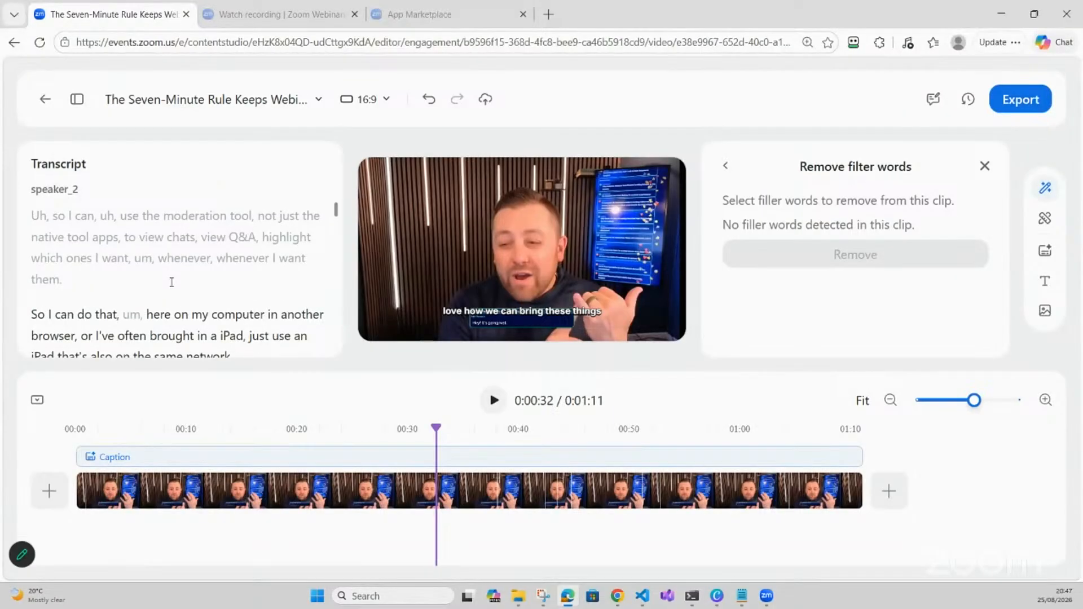
scroll(171, 281, "up", 10)
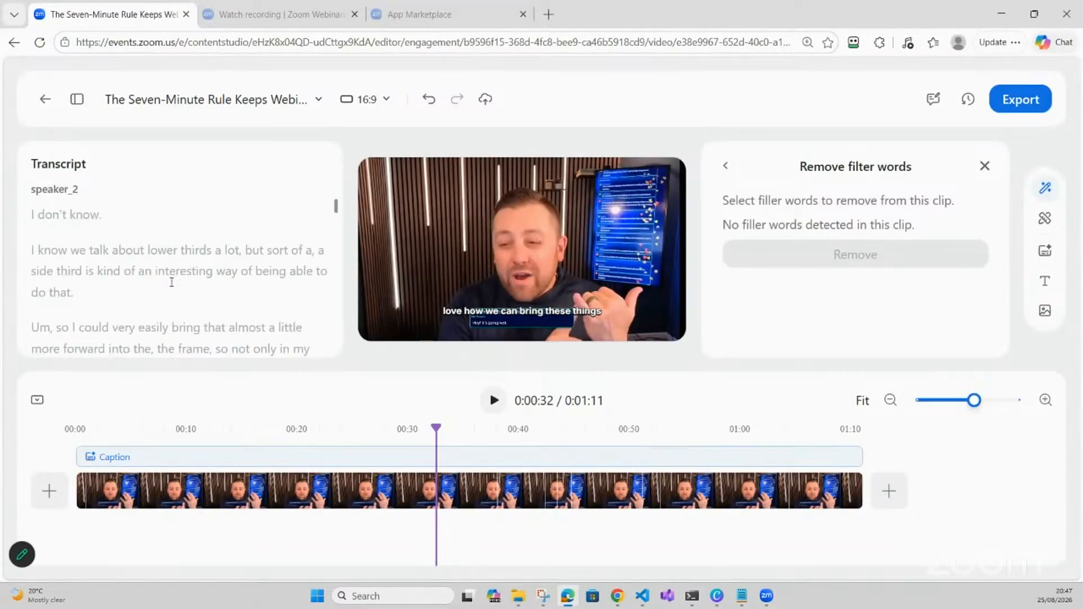
scroll(171, 281, "up", 10)
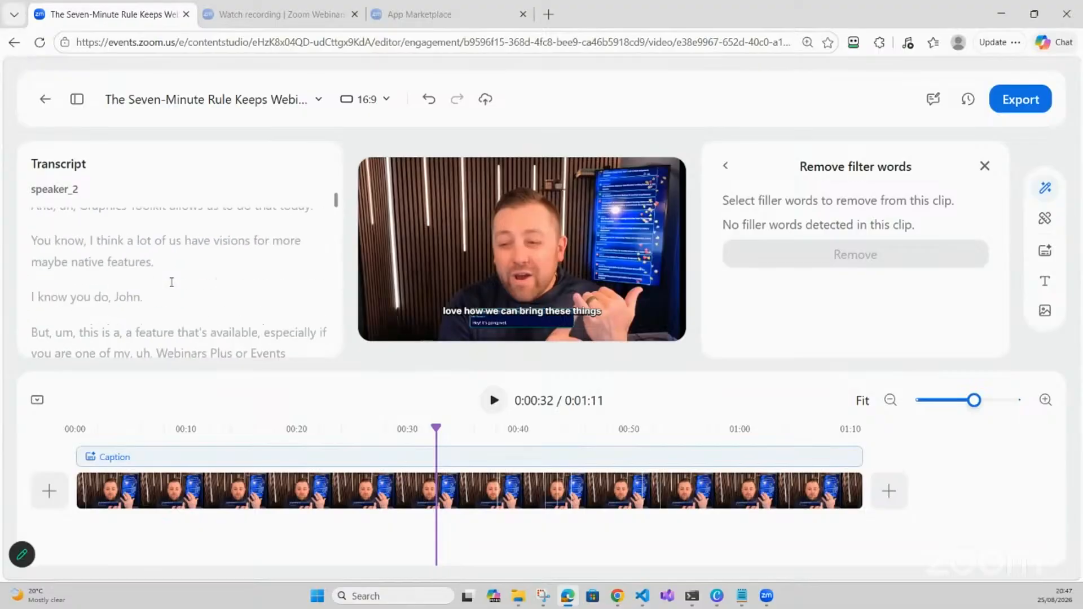
scroll(169, 280, "down", 10)
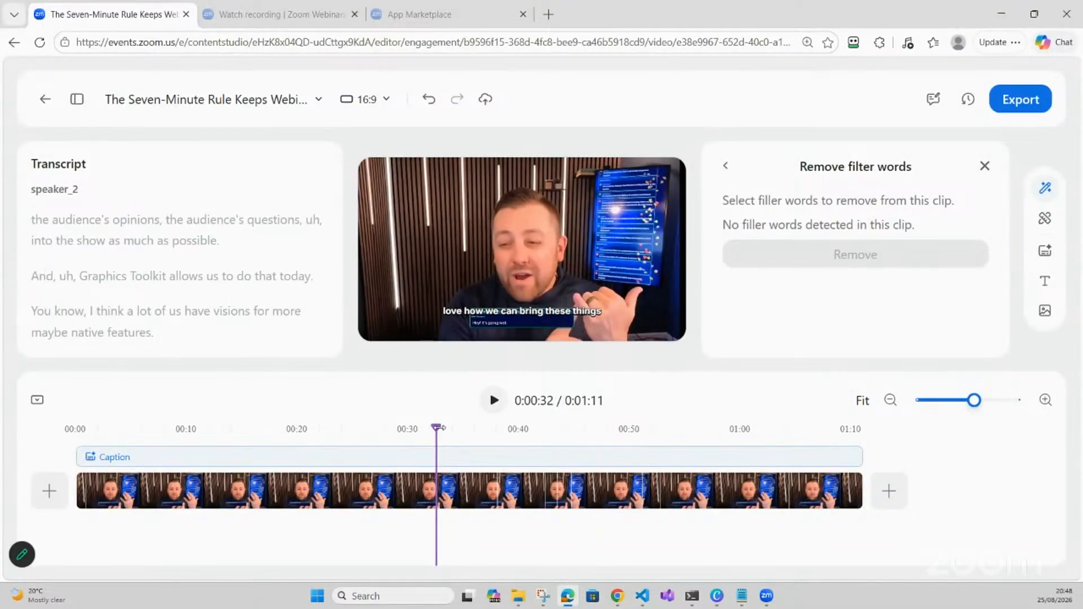
Return the playhead to the start and play the clip to about 0:31 to check the filler word removal
left_click(120, 429)
left_click_drag(95, 427, 77, 427)
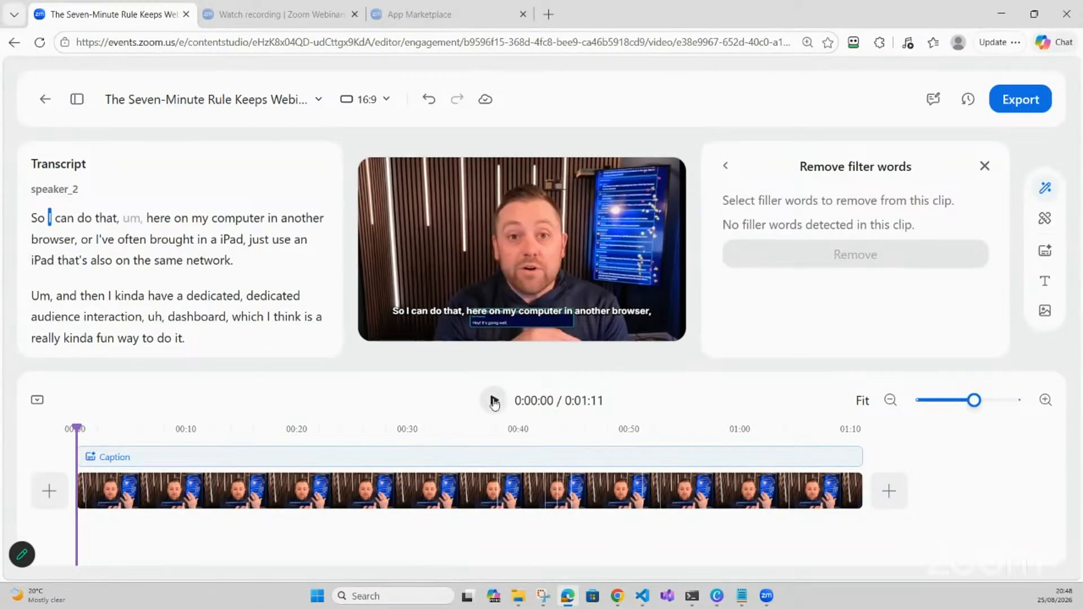
left_click(494, 401)
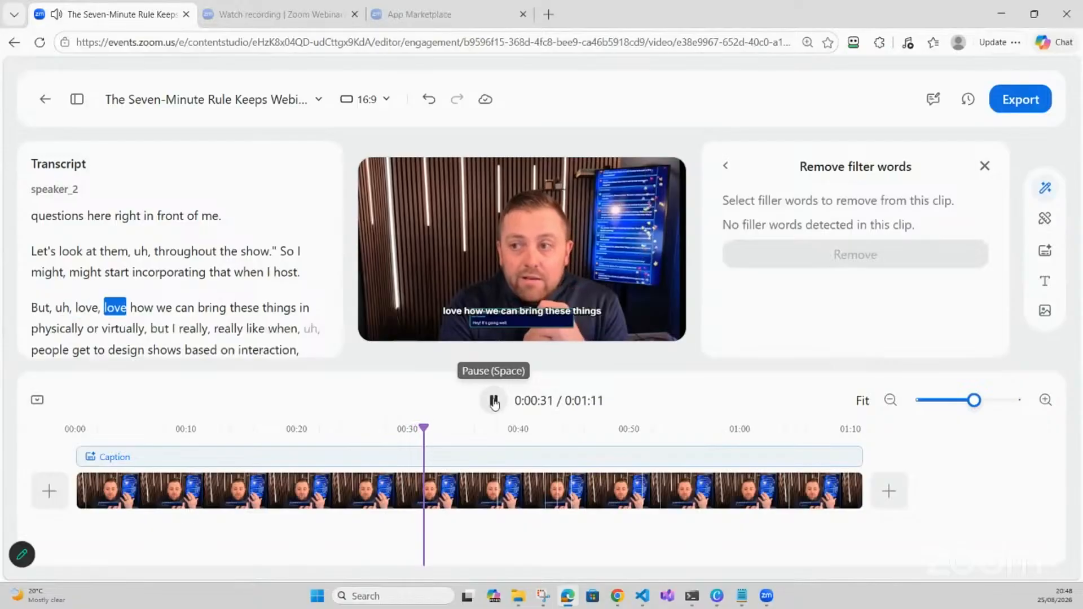
left_click(494, 401)
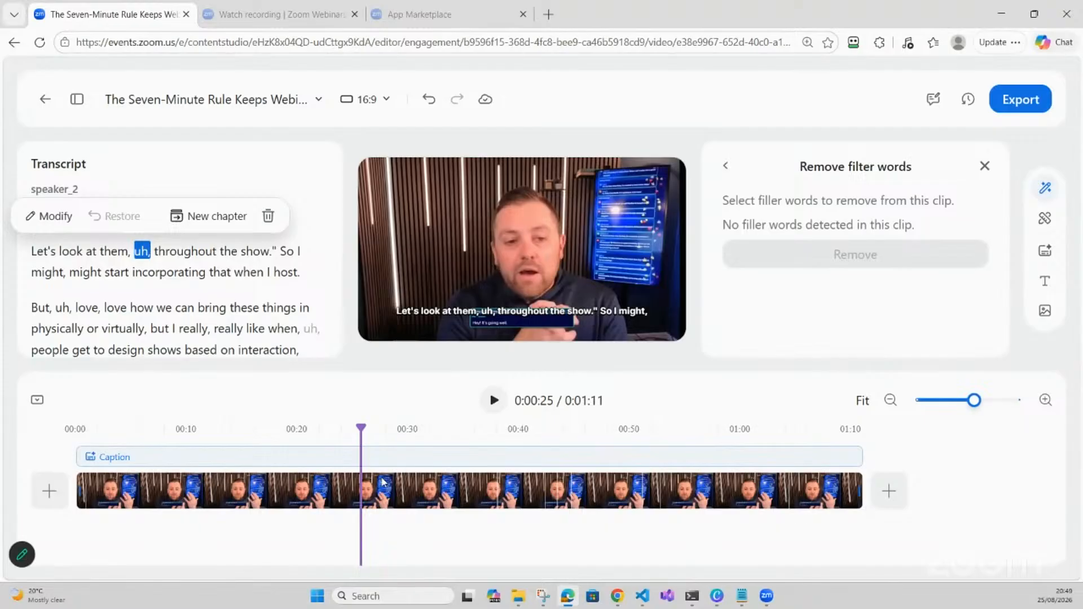
Try to erase the transcript word "uh," in "Let's look at them, uh, throughout the show" by modifying its text
left_click(34, 221)
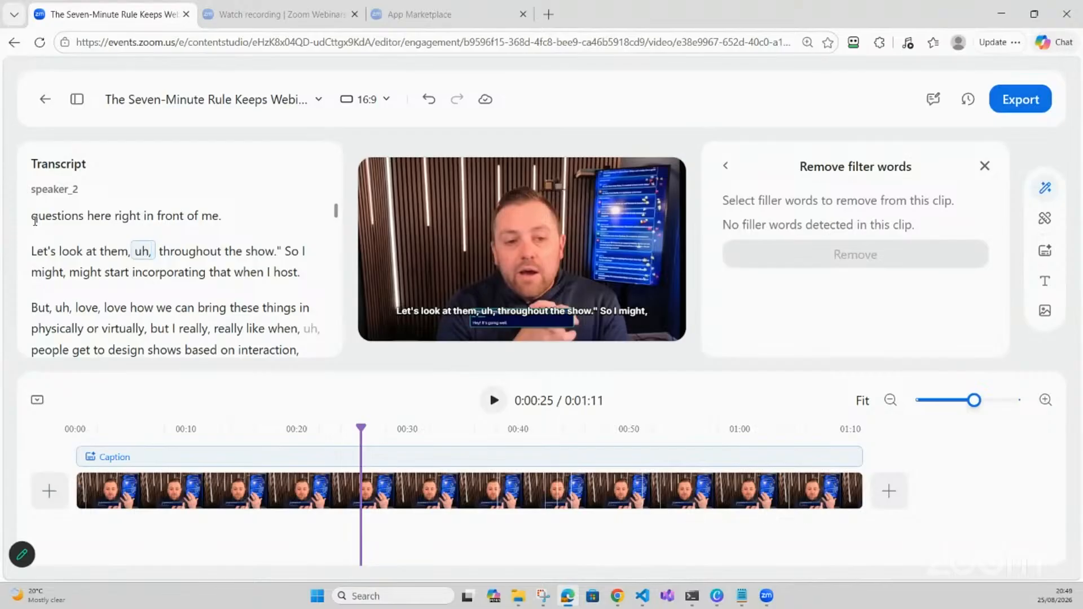
key("BackSpace")
key("BackSpace")
key("BackSpace")
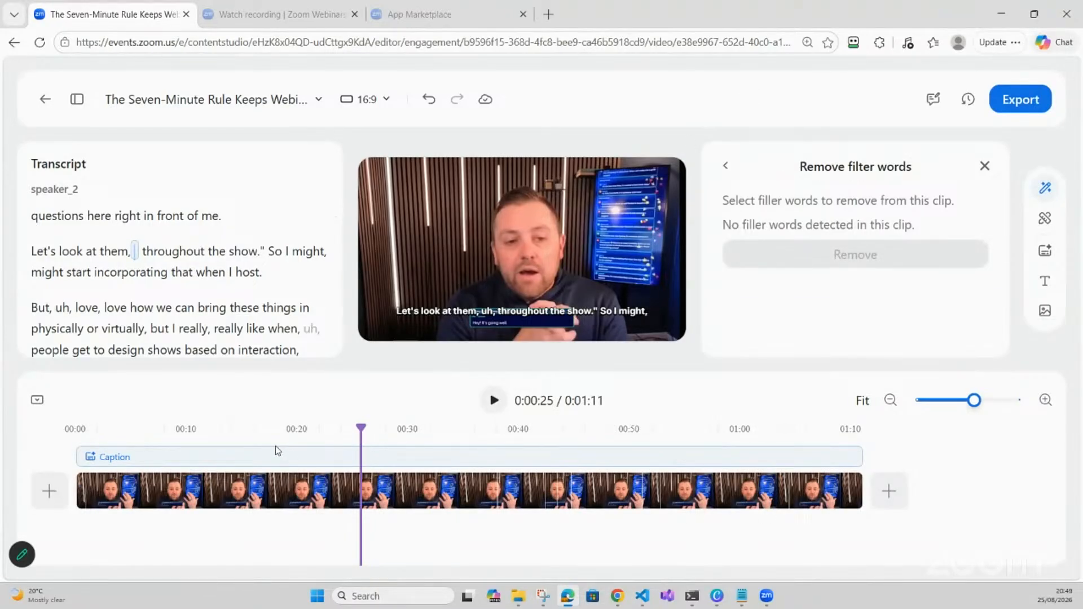
Delete the clip's caption track and cut the word "uh," from "Let's look at them, uh, throughout the show" in the transcript
left_click(229, 455)
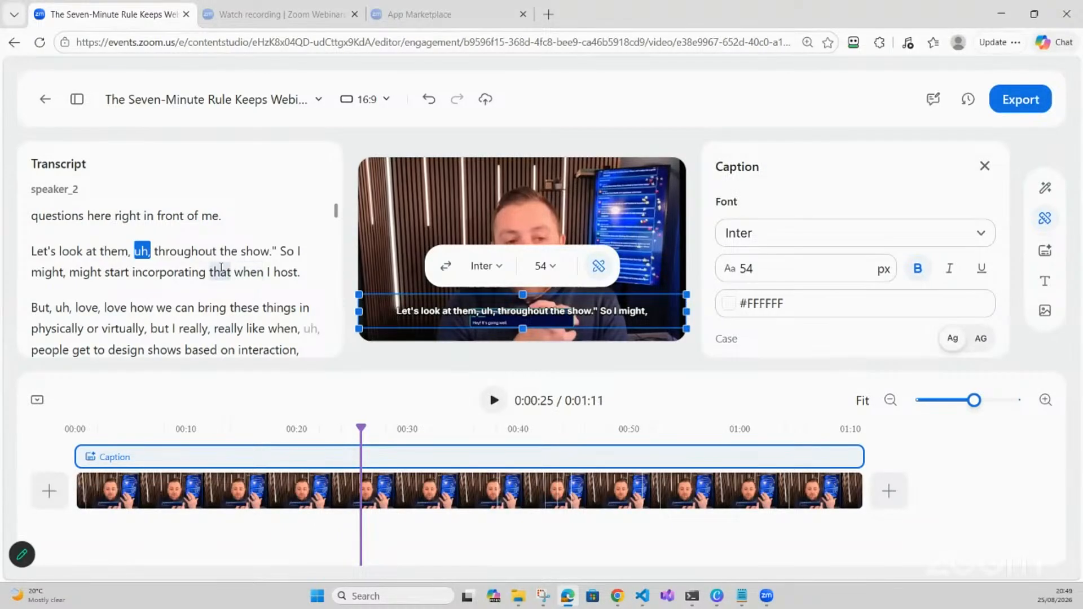
key("Delete")
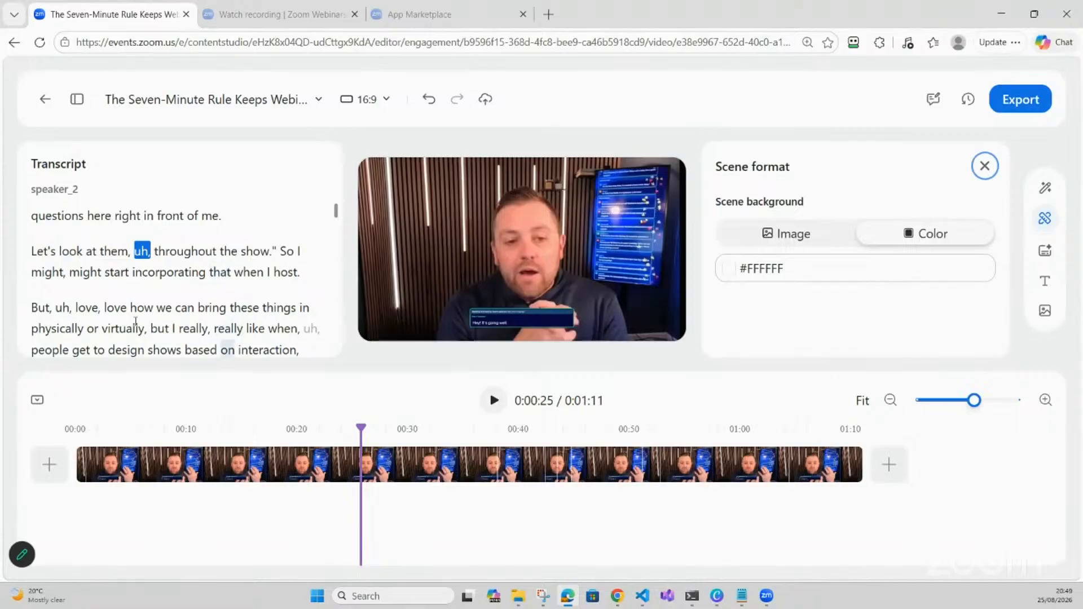
left_click(140, 256)
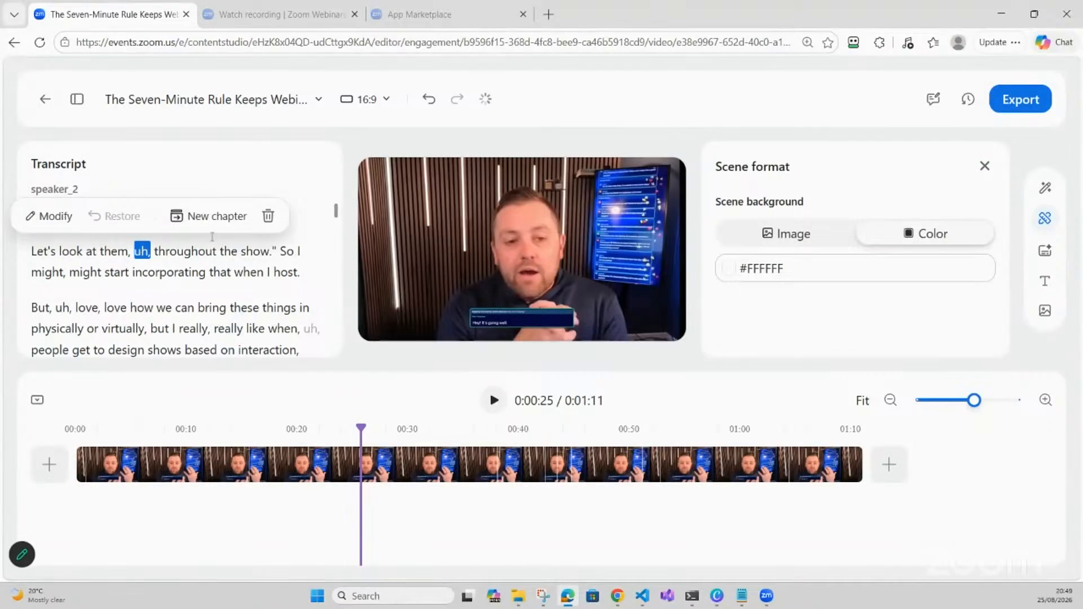
left_click(264, 218)
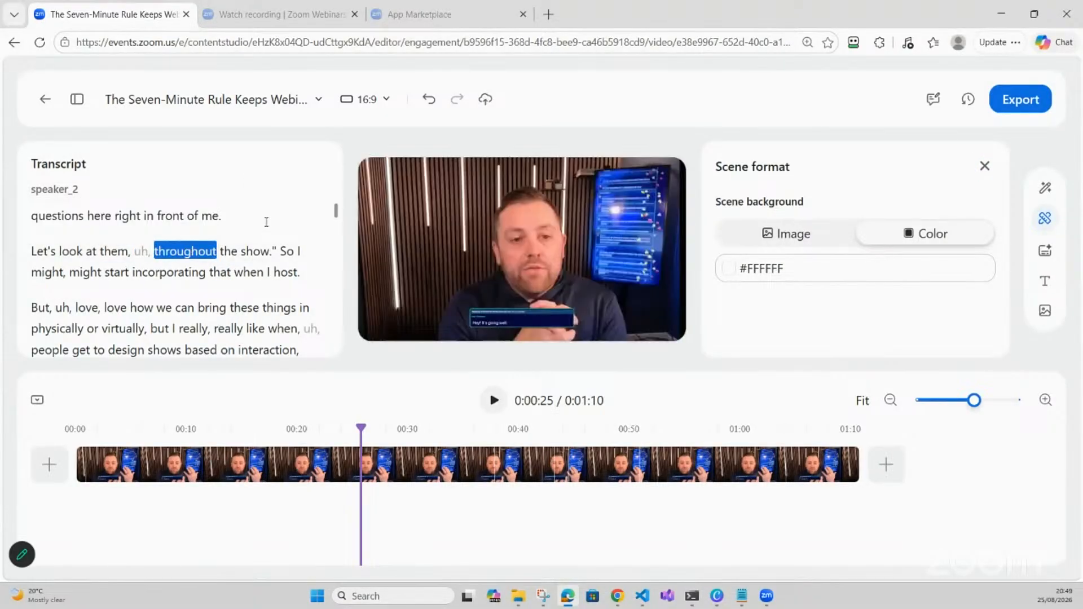
Play the clip from the transcript word "Let's" to about 0:27 to check the cut before "throughout"
left_click(33, 251)
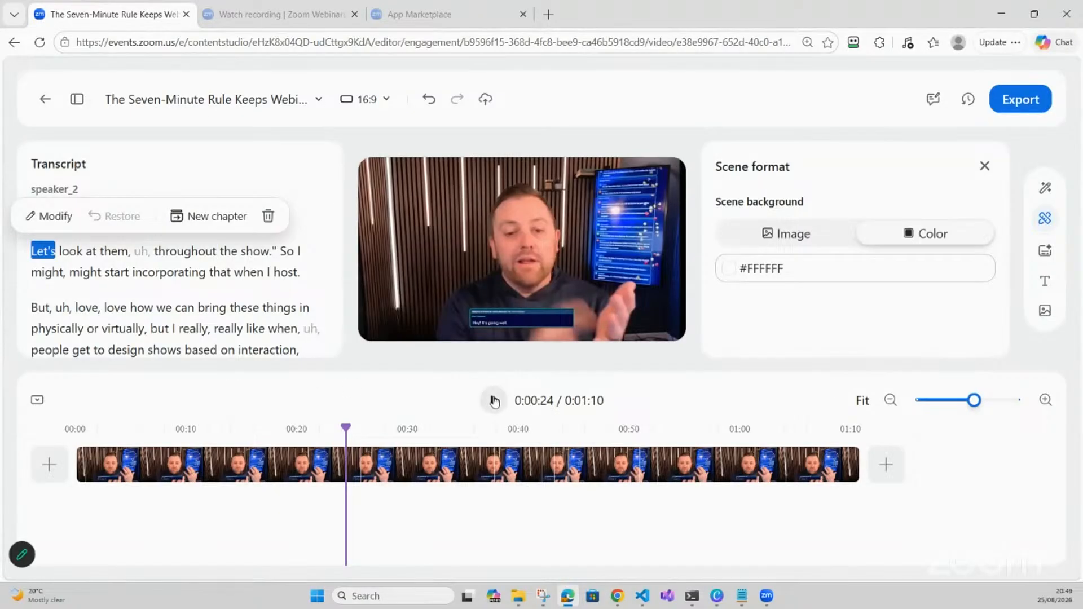
left_click(494, 401)
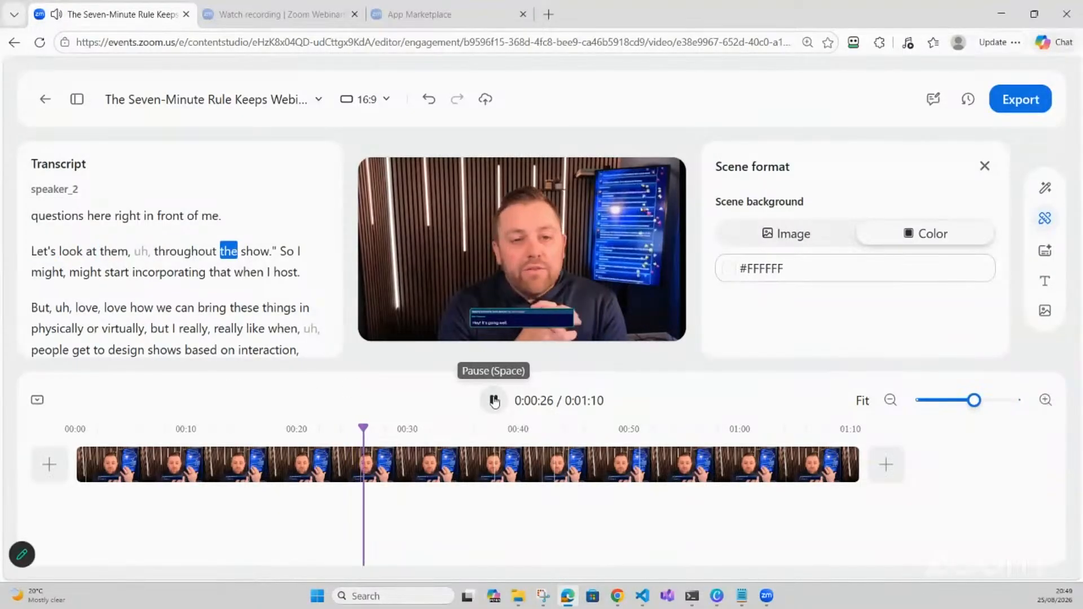
left_click(494, 400)
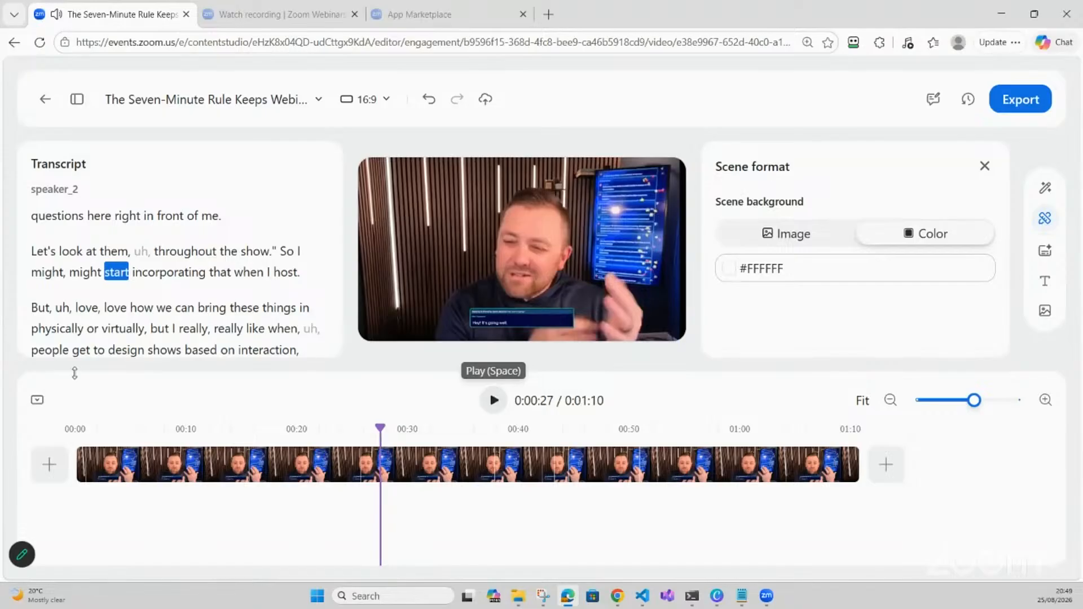
Cut the word "incorporating" from "might start incorporating that when I host" in the transcript
right_click(195, 276)
left_click(195, 277)
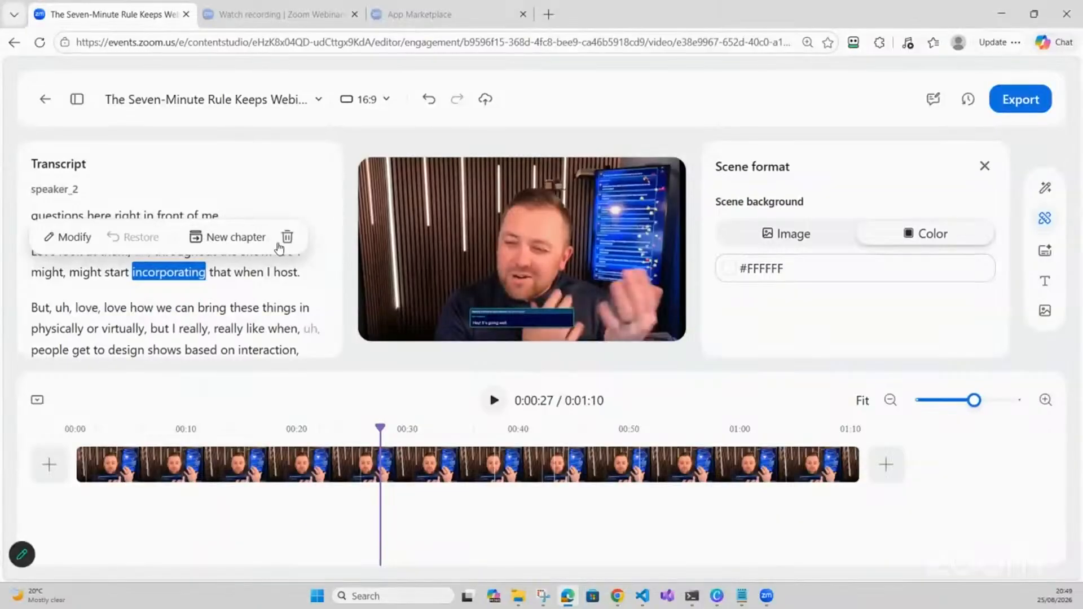
left_click(286, 238)
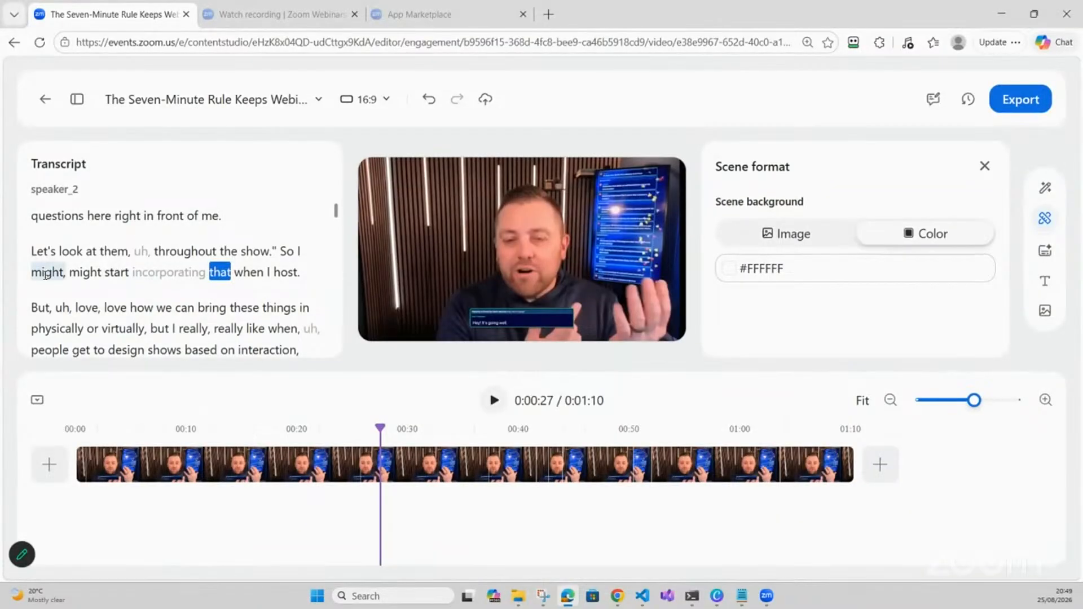
Play the clip from the first "might," to about 0:32 to check the cut after "might start"
left_click(45, 273)
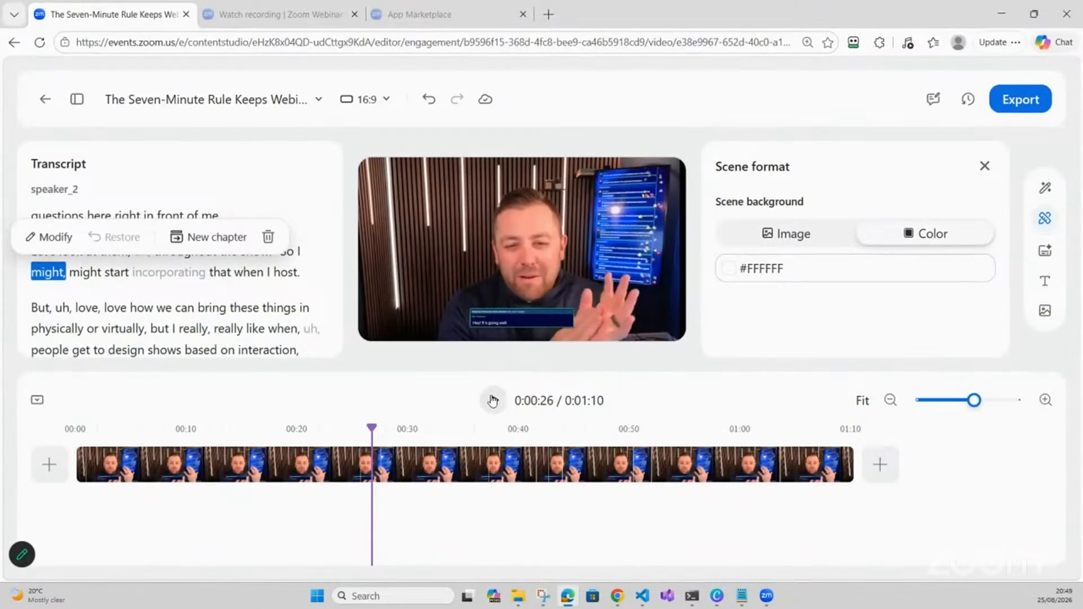
left_click(493, 401)
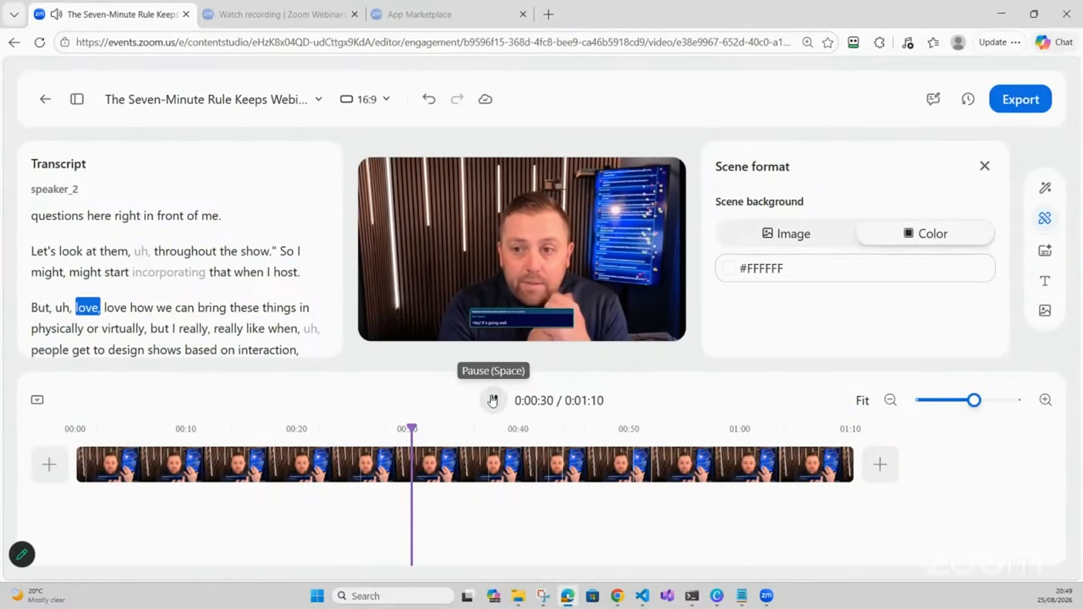
left_click(492, 401)
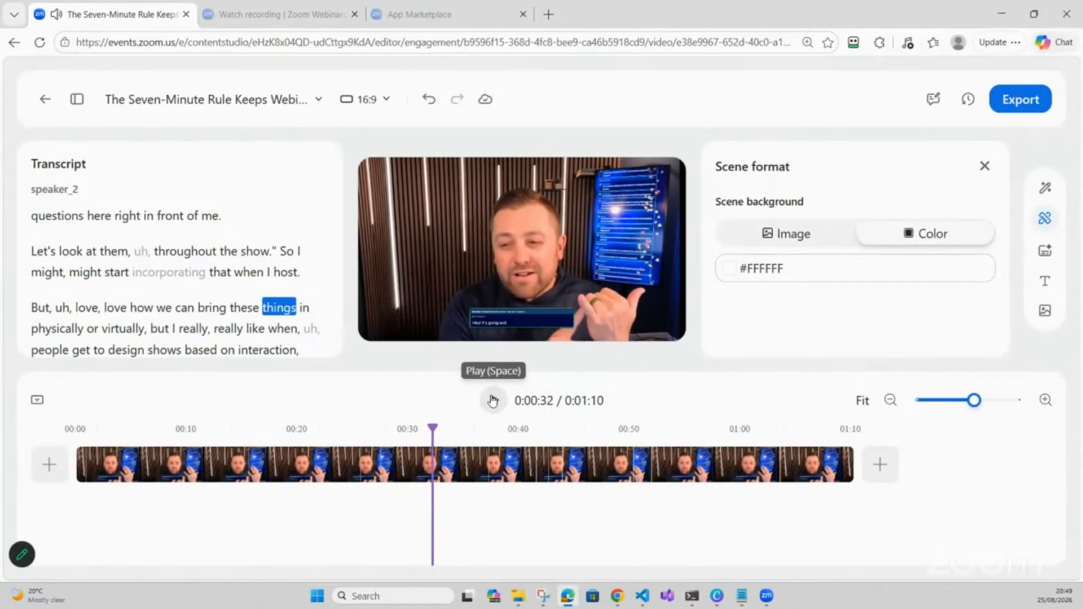
Cut the repeated "love" and the opening "But, uh," from the transcript sentence "But, uh, love, love how we can bring these things"
left_click(128, 306)
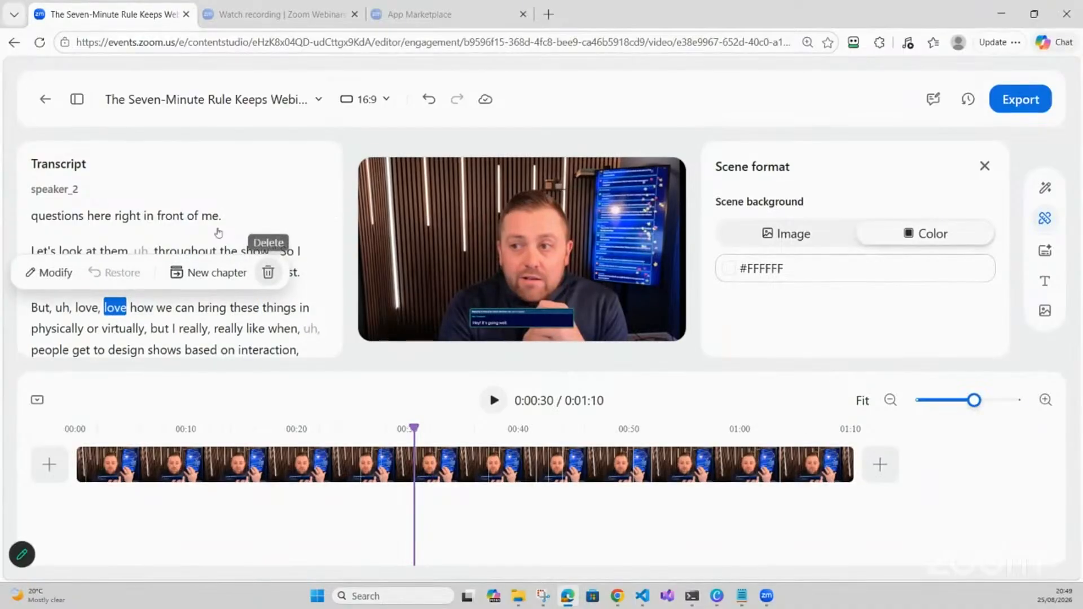
left_click(266, 271)
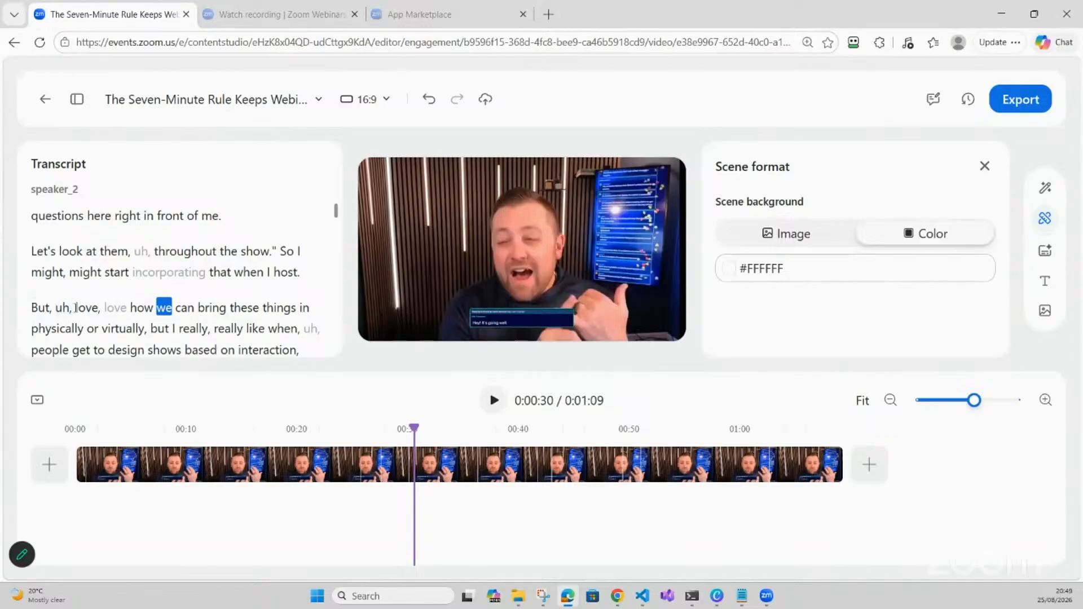
left_click(41, 307)
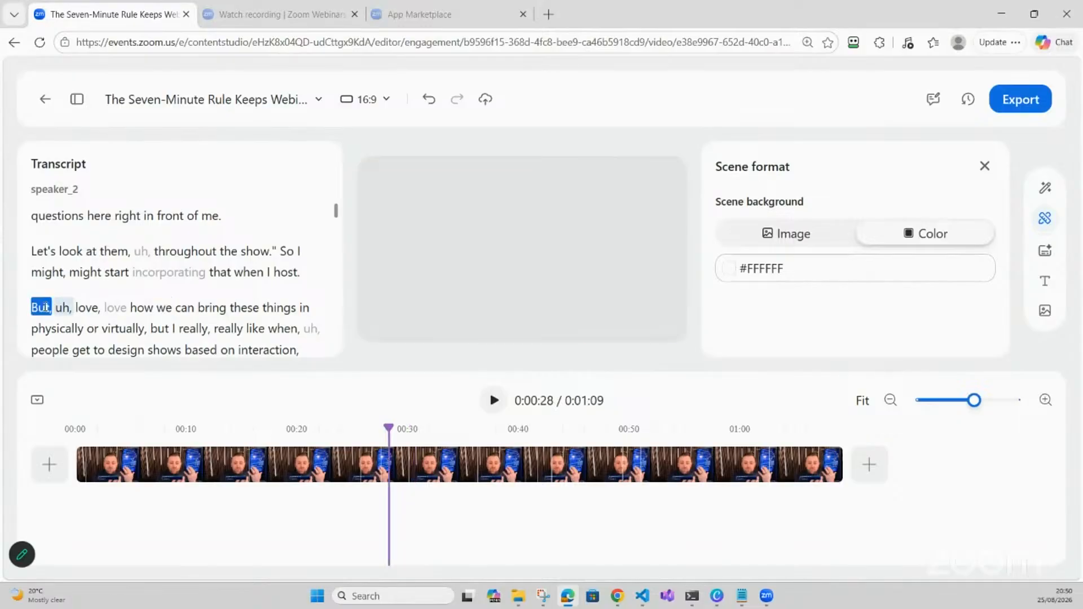
left_click(267, 271)
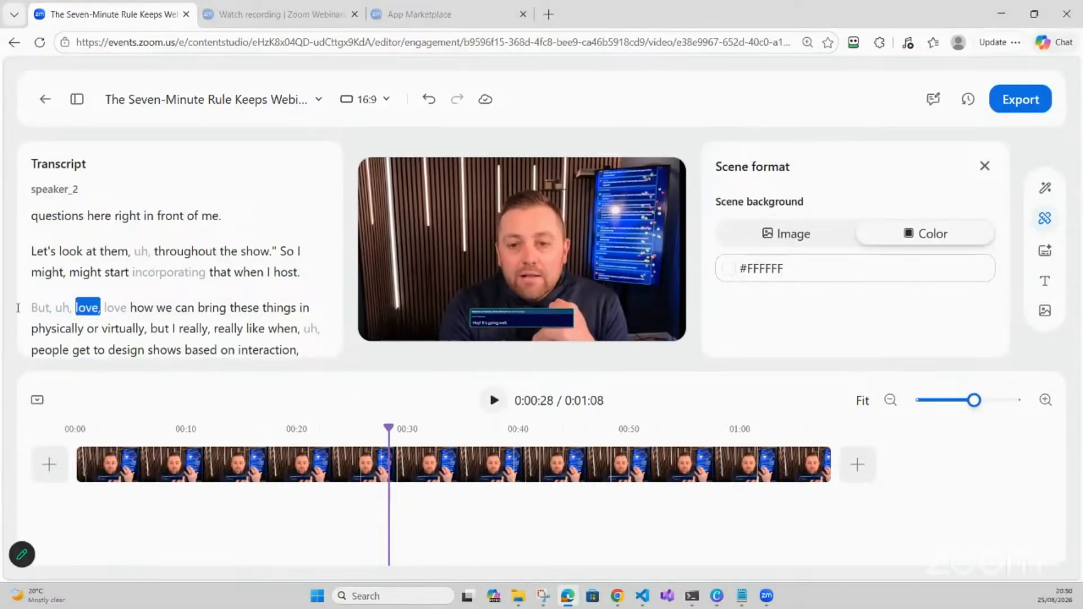
Play the clip from the transcript word "host." to about 0:44 to check the shortened sentence
left_click(298, 272)
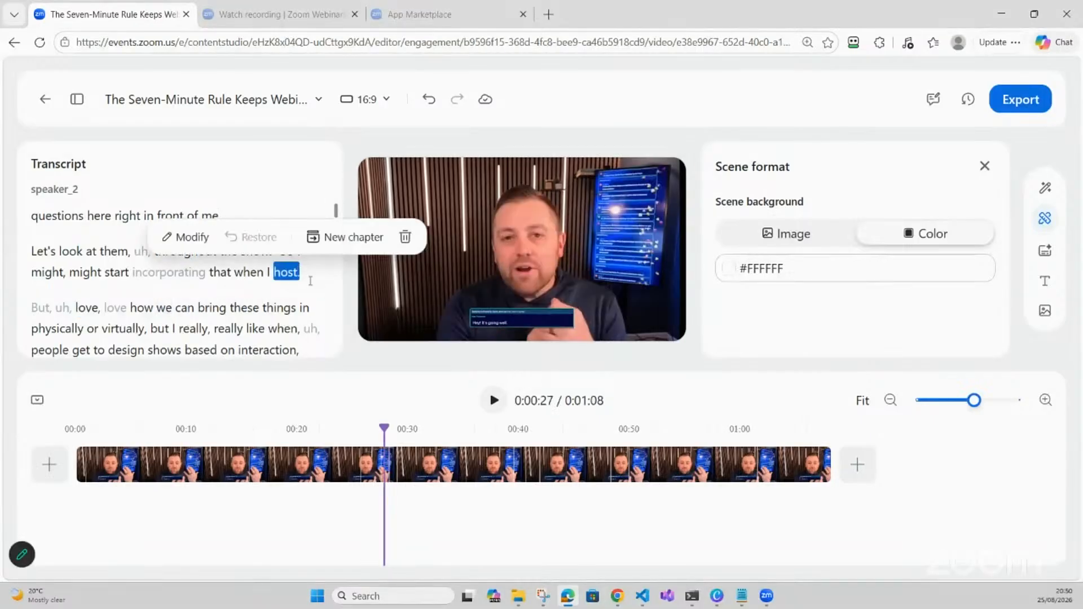
left_click(492, 400)
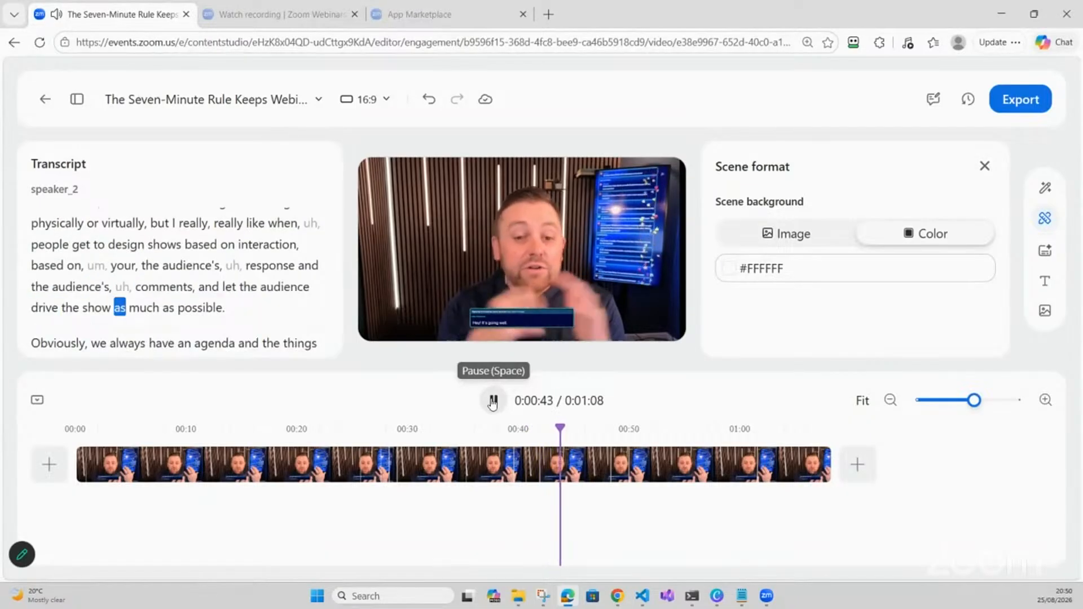
left_click(493, 401)
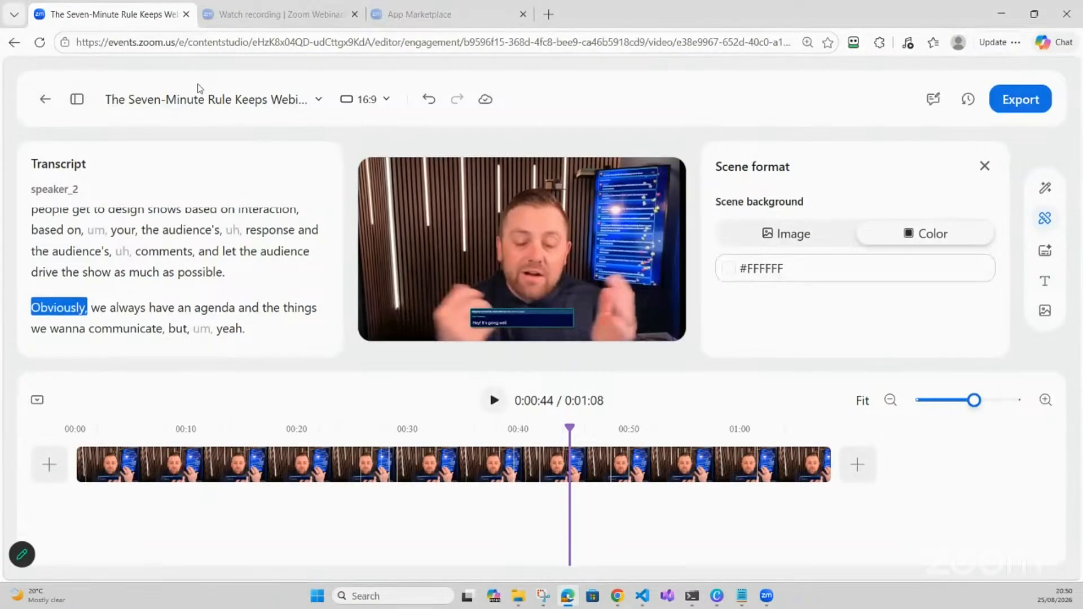
Leave the clip editor, return to the Content studio overview and open the Zoom Community Office hours project
left_click(45, 104)
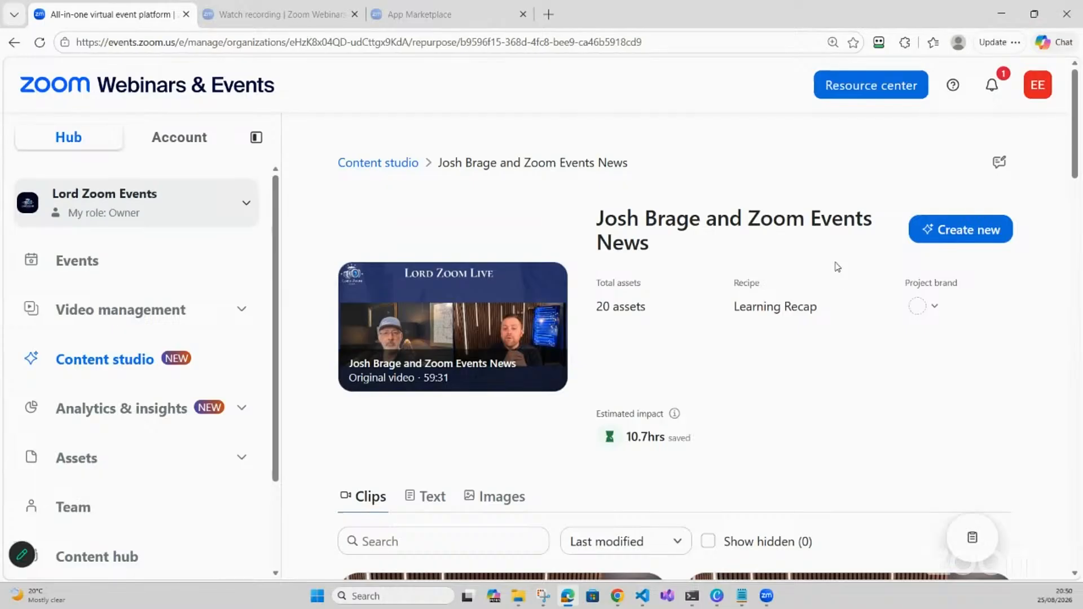
scroll(838, 265, "down", 4)
scroll(838, 265, "up", 4)
left_click(381, 169)
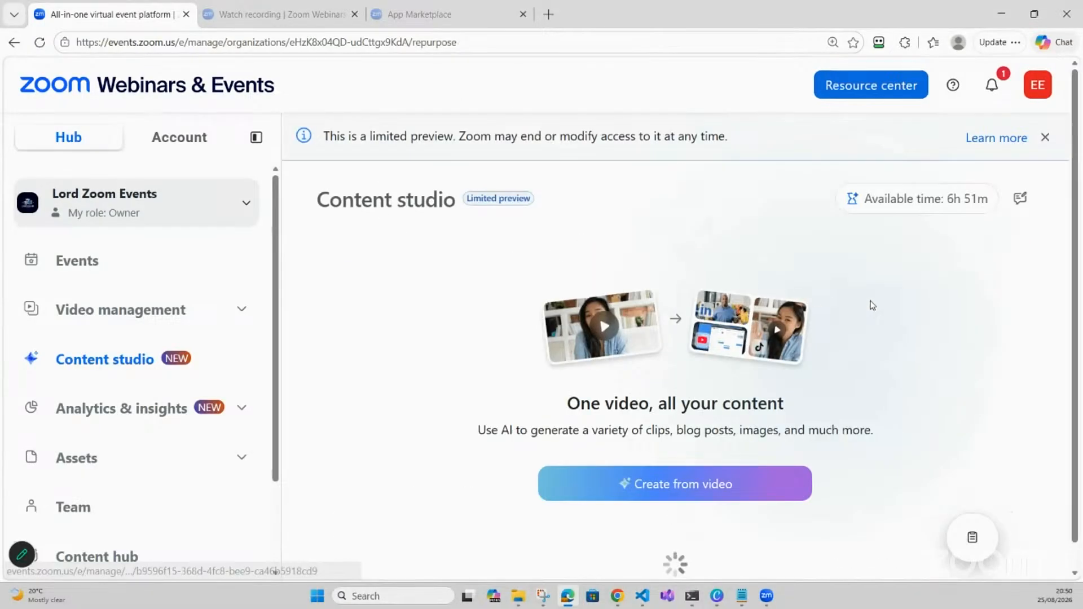
scroll(873, 305, "down", 4)
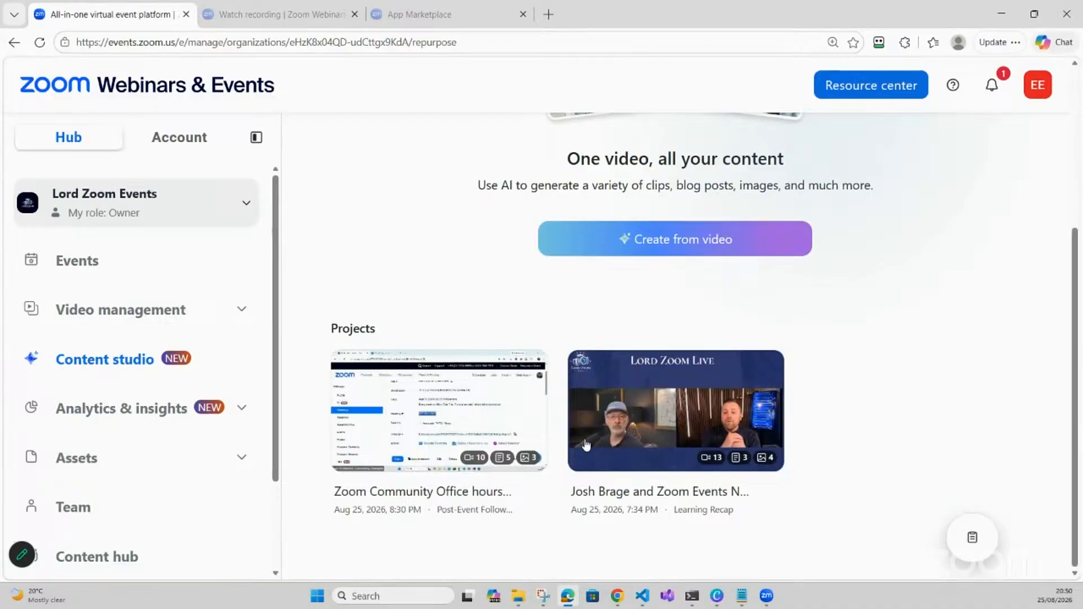
left_click(439, 422)
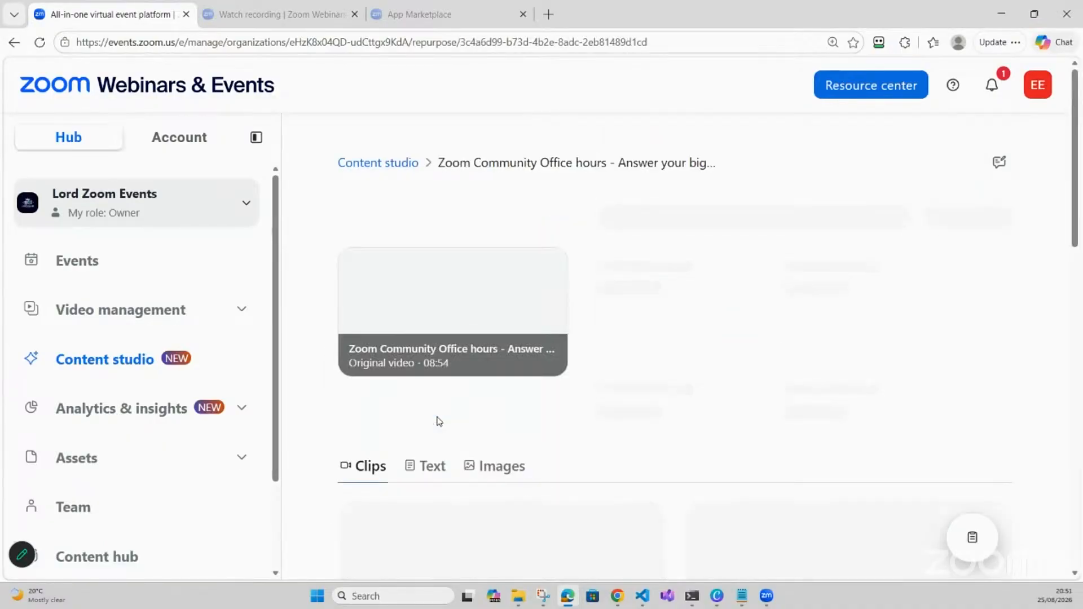
Look over the project's clips, open "Zoom meetings now require security beyond the meeting number" for editing and play it to the end
scroll(815, 343, "down", 3)
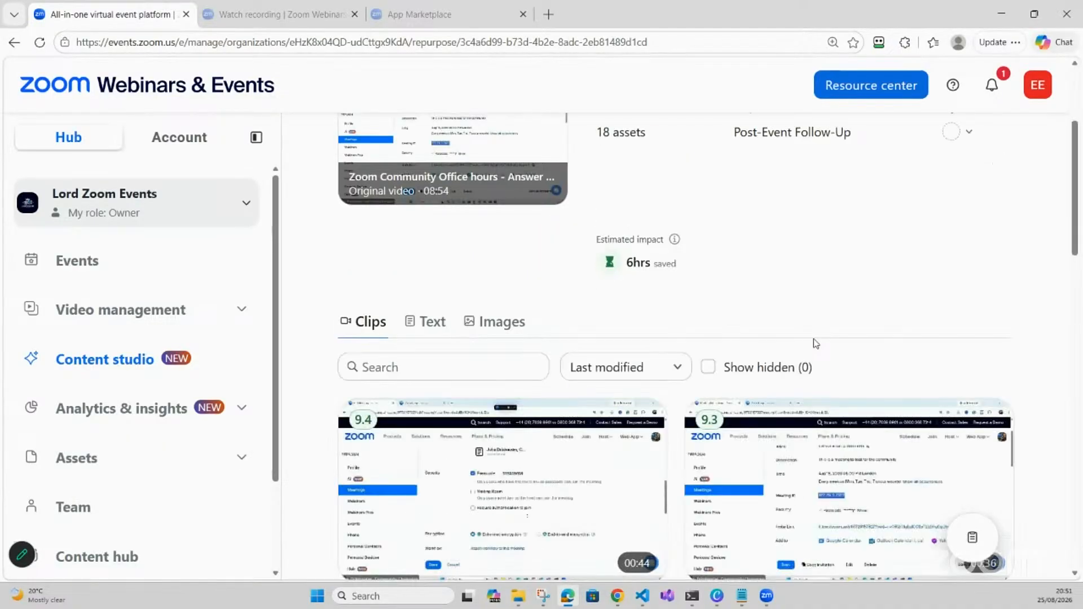
scroll(816, 343, "up", 2)
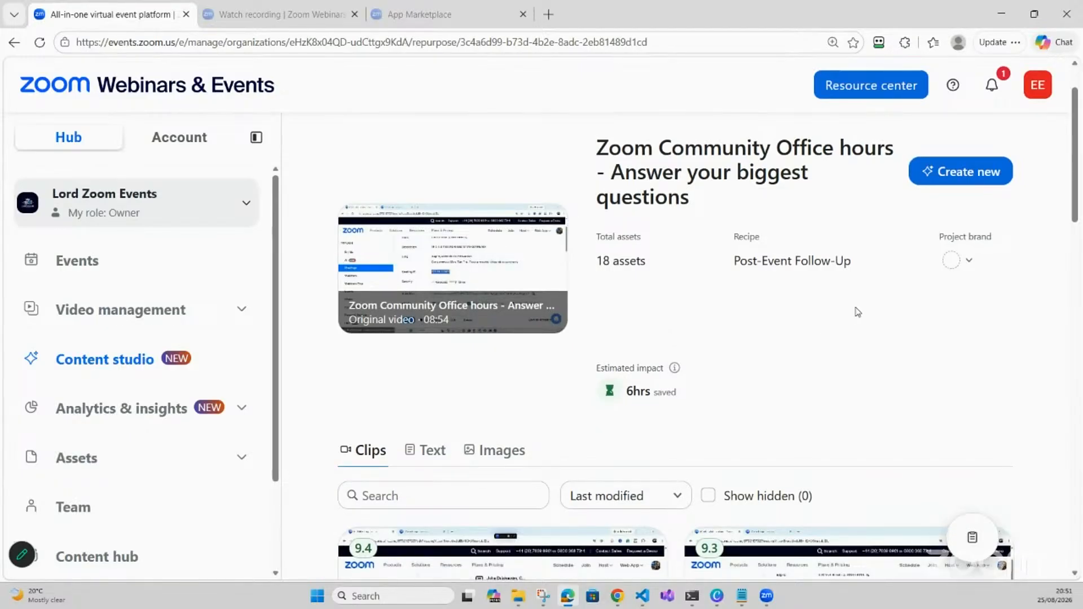
scroll(860, 311, "down", 6)
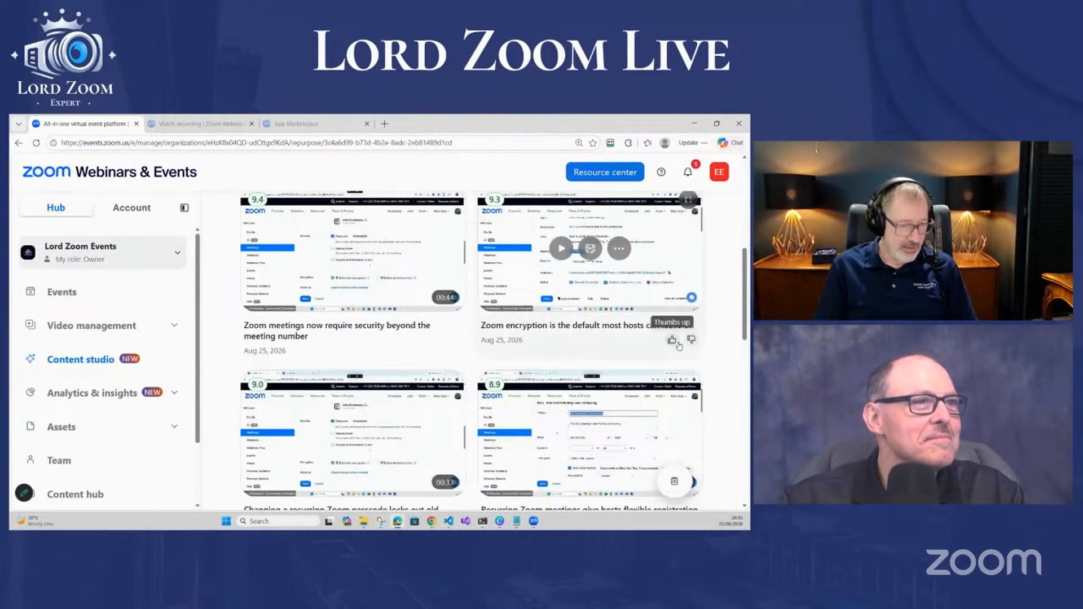
scroll(456, 389, "down", 5)
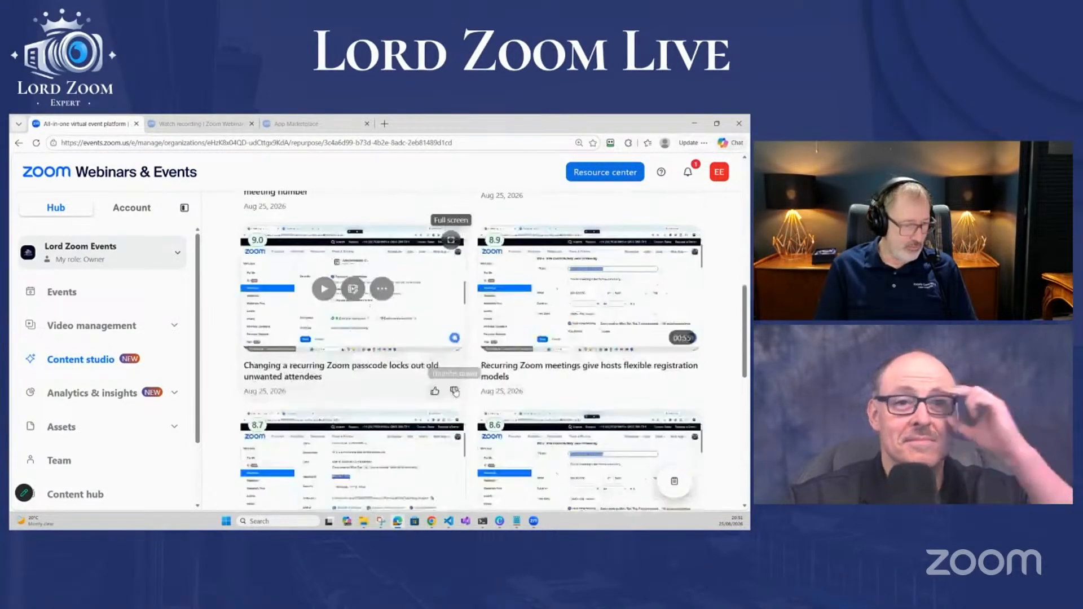
scroll(454, 383, "up", 10)
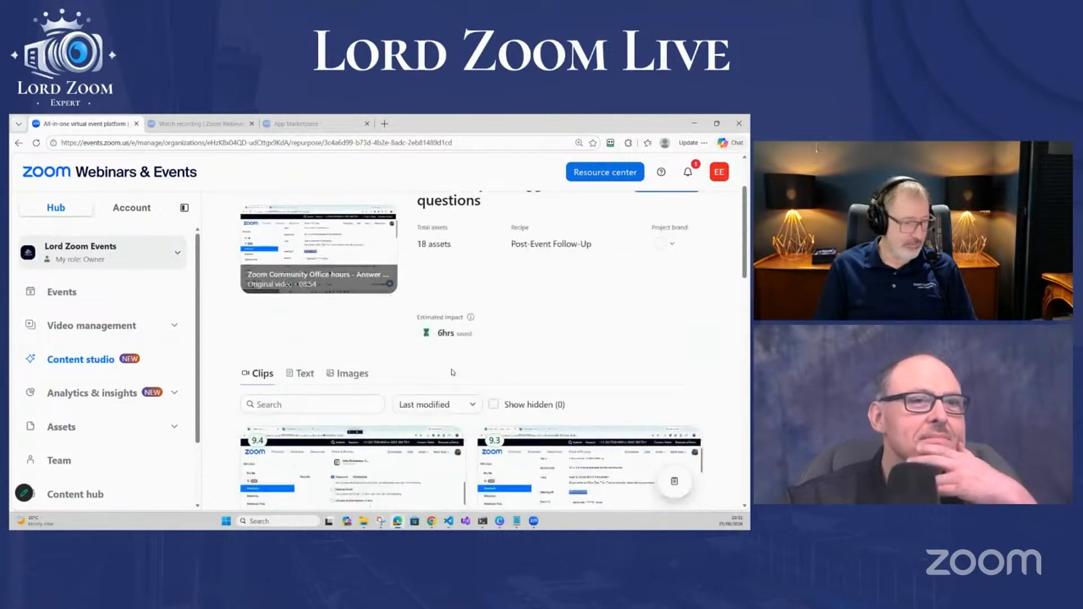
scroll(451, 370, "down", 3)
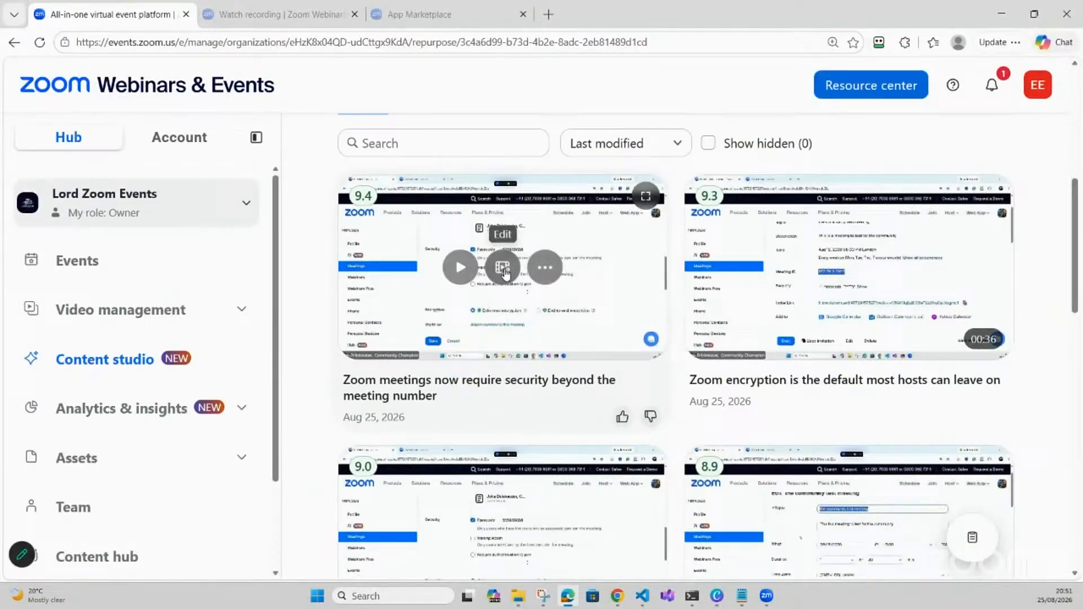
left_click(356, 301)
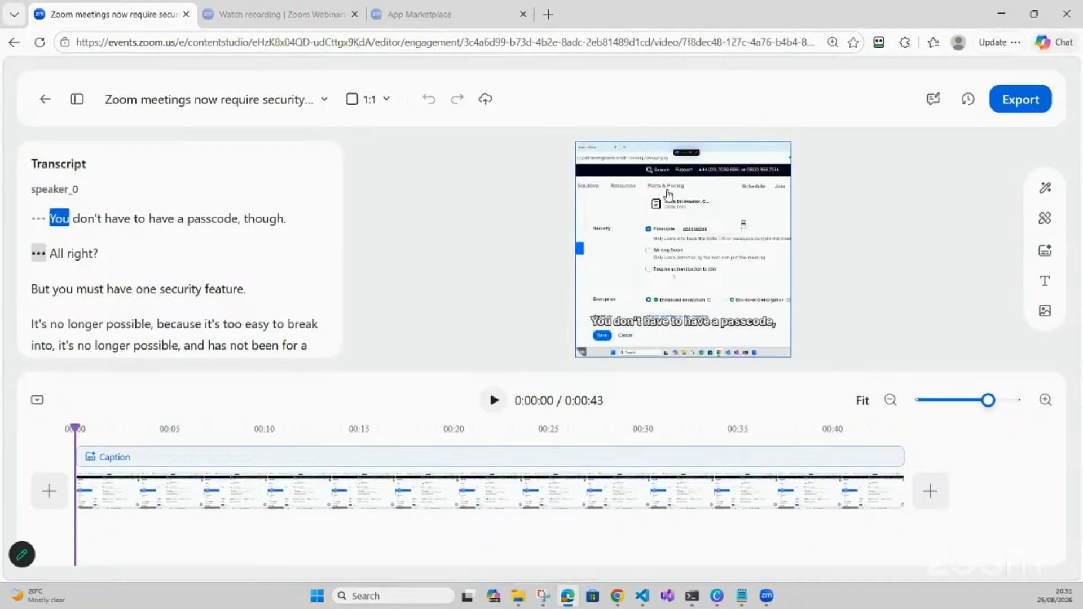
left_click(493, 402)
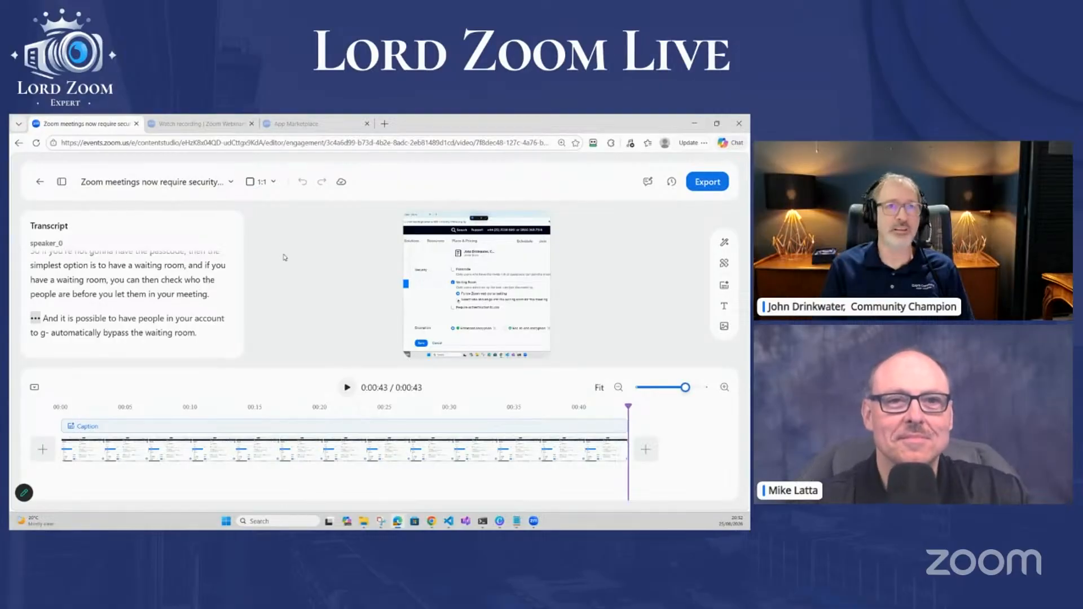
Return to the Zoom Community Office hours project and look through its clips down to the end of the list
left_click(19, 145)
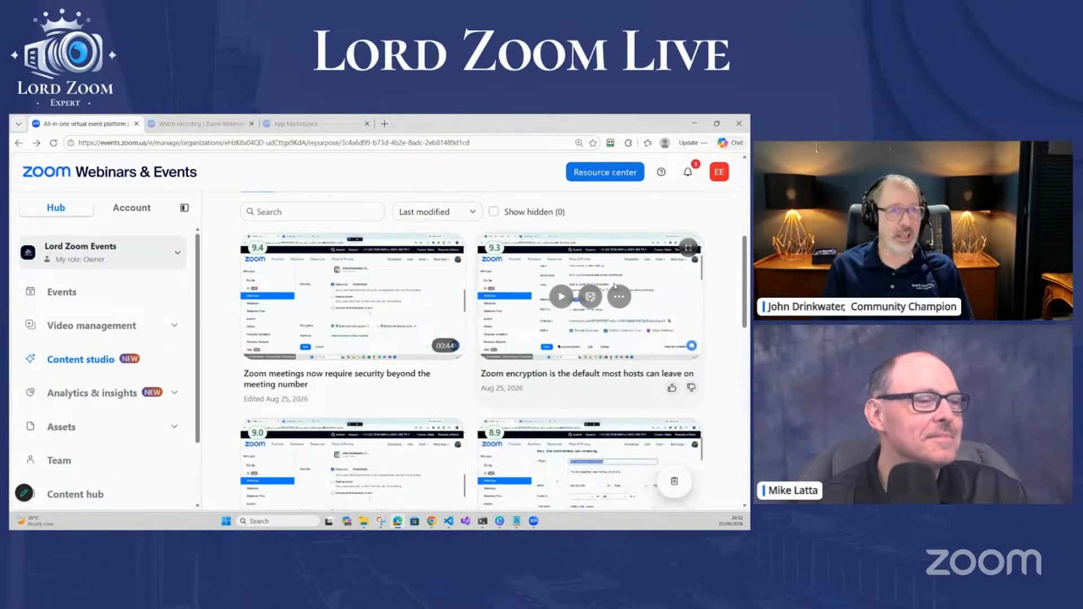
scroll(615, 285, "down", 6)
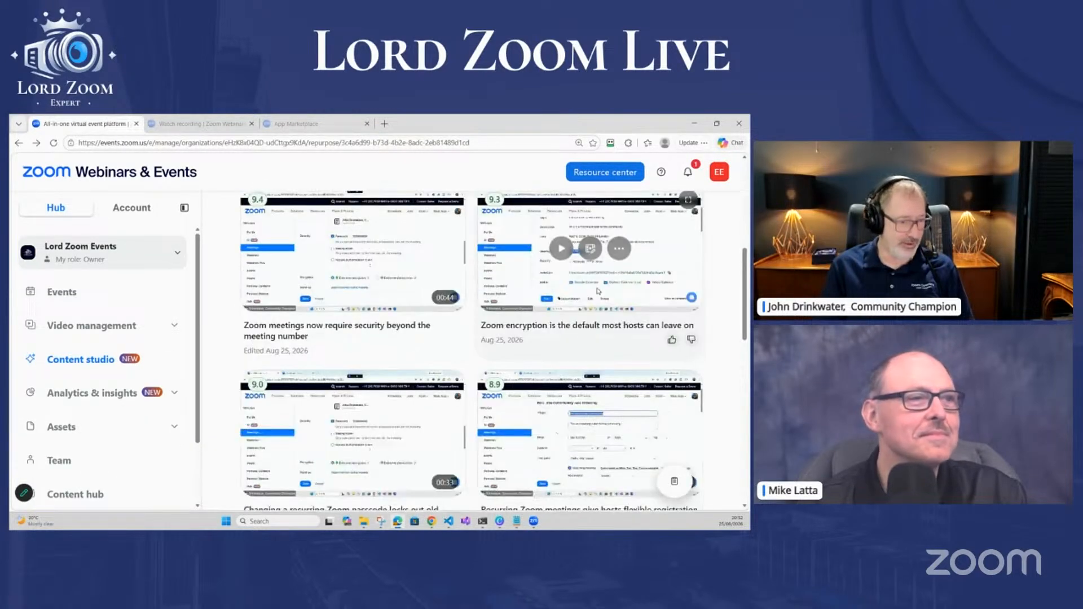
scroll(601, 290, "down", 3)
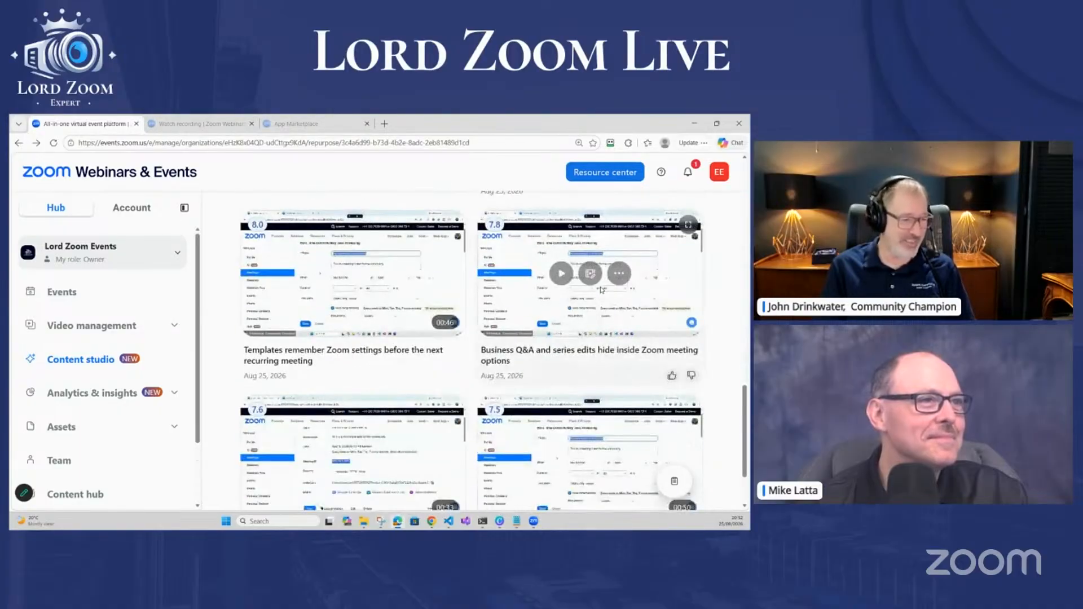
scroll(603, 287, "down", 2)
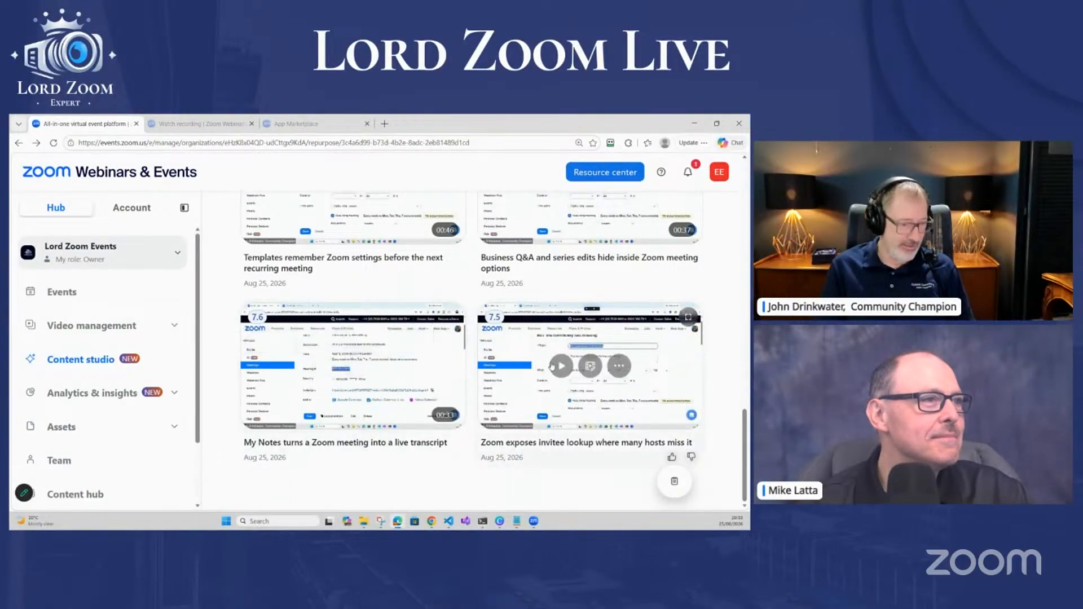
Preview the clips "Zoom exposes invitee lookup where many hosts miss it" and "My Notes turns a Zoom meeting into a live transcript", pausing each
left_click(560, 367)
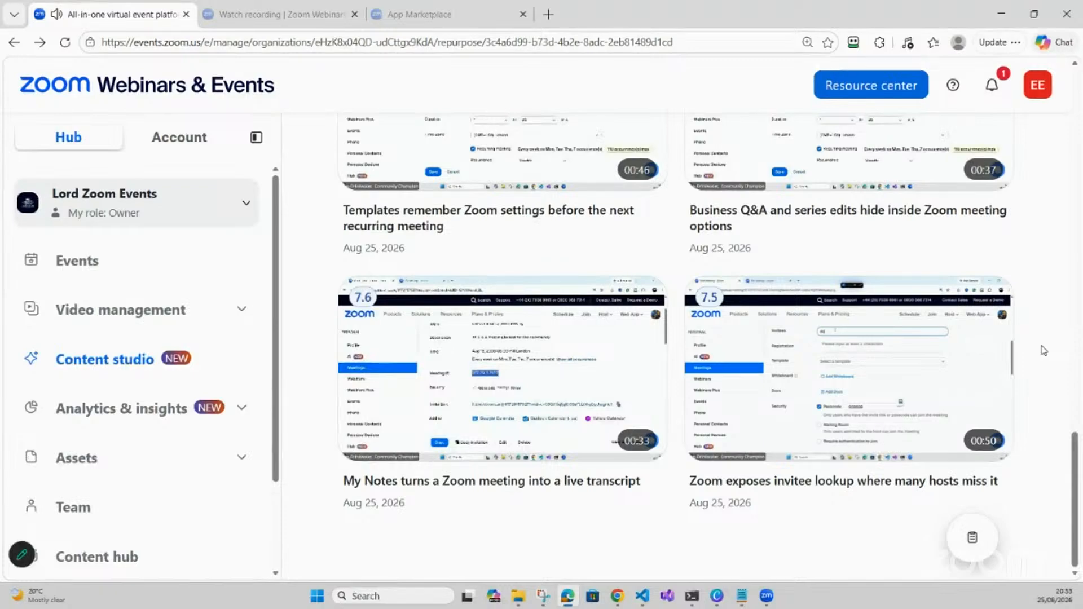
mouse_move(902, 428)
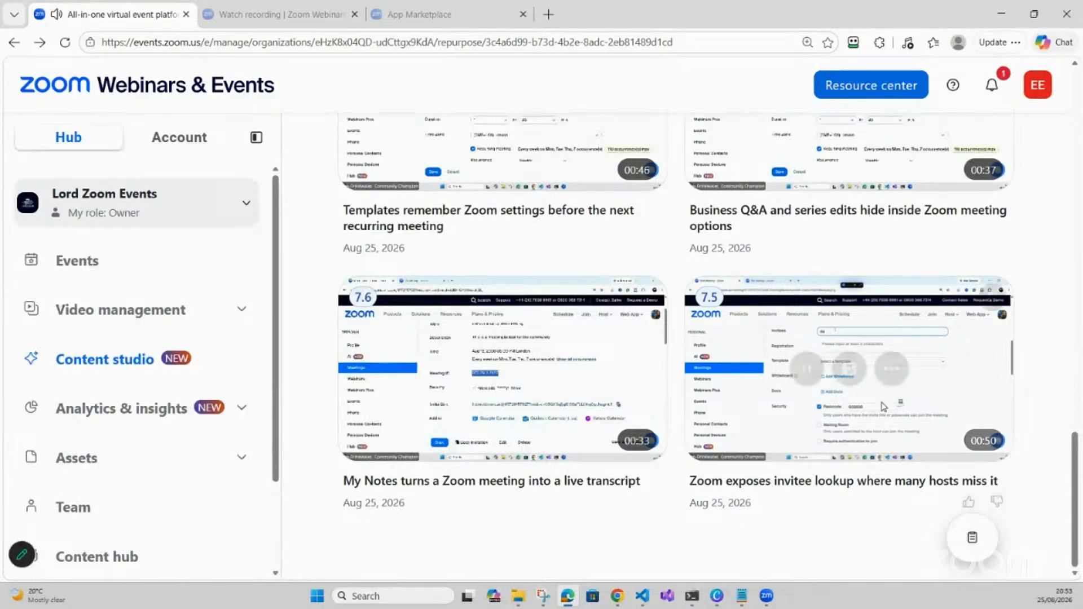
left_click(805, 370)
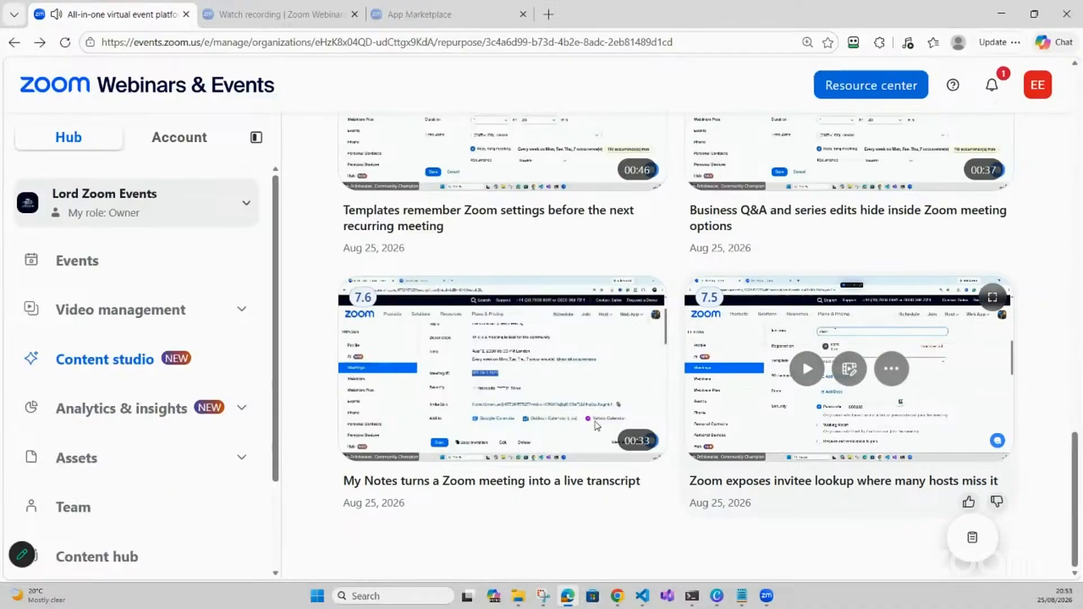
left_click(459, 370)
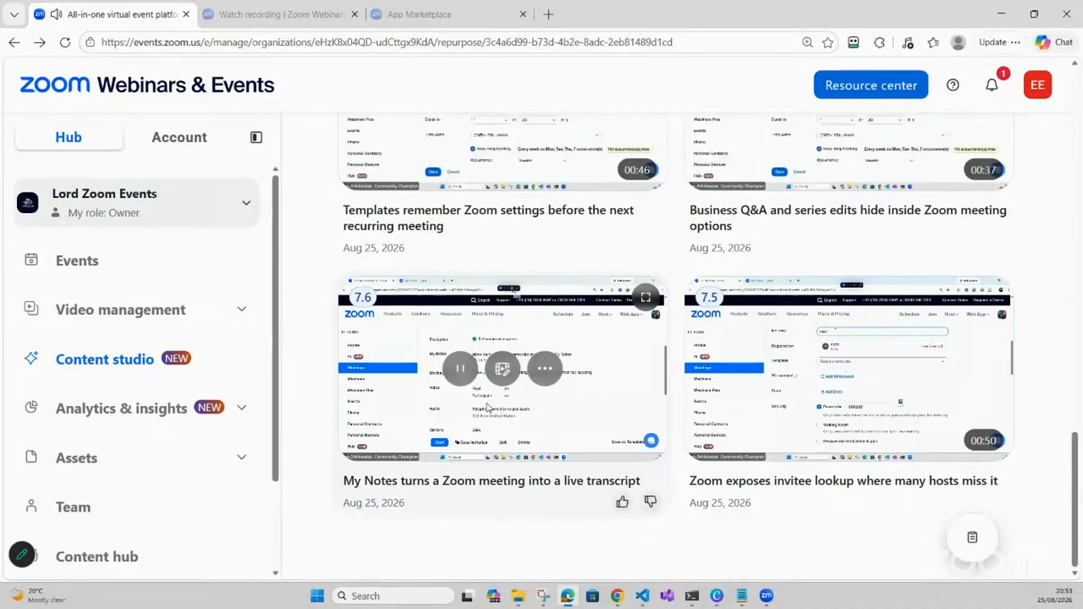
left_click(457, 375)
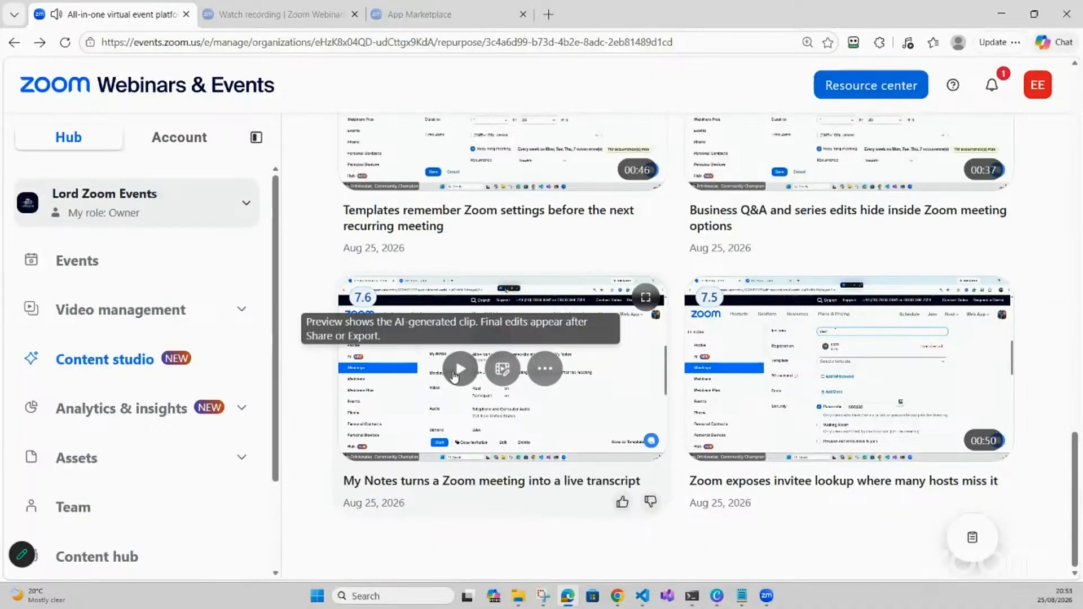
Preview the clip "Templates remember Zoom settings before the next recurring meeting" and look back through the project's clips to the start of the list
scroll(457, 338, "up", 4)
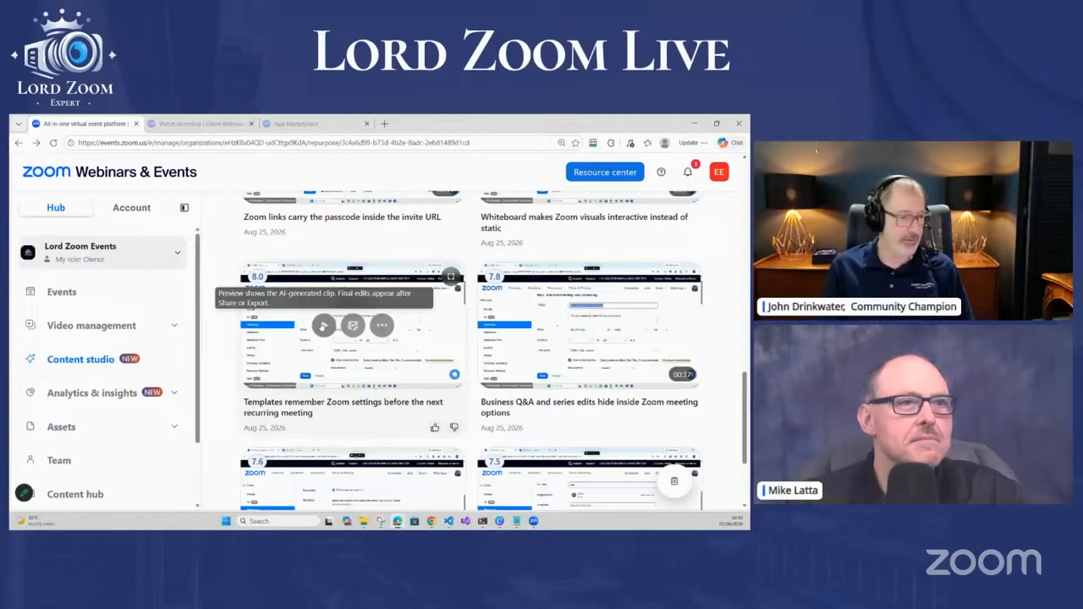
left_click(457, 311)
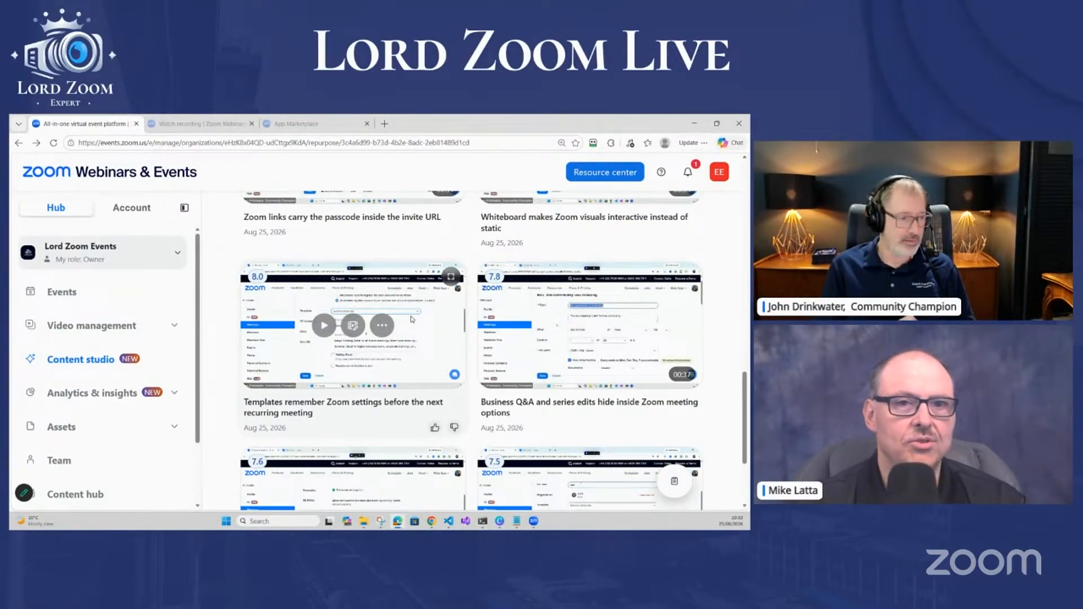
scroll(411, 319, "down", 3)
scroll(410, 319, "up", 10)
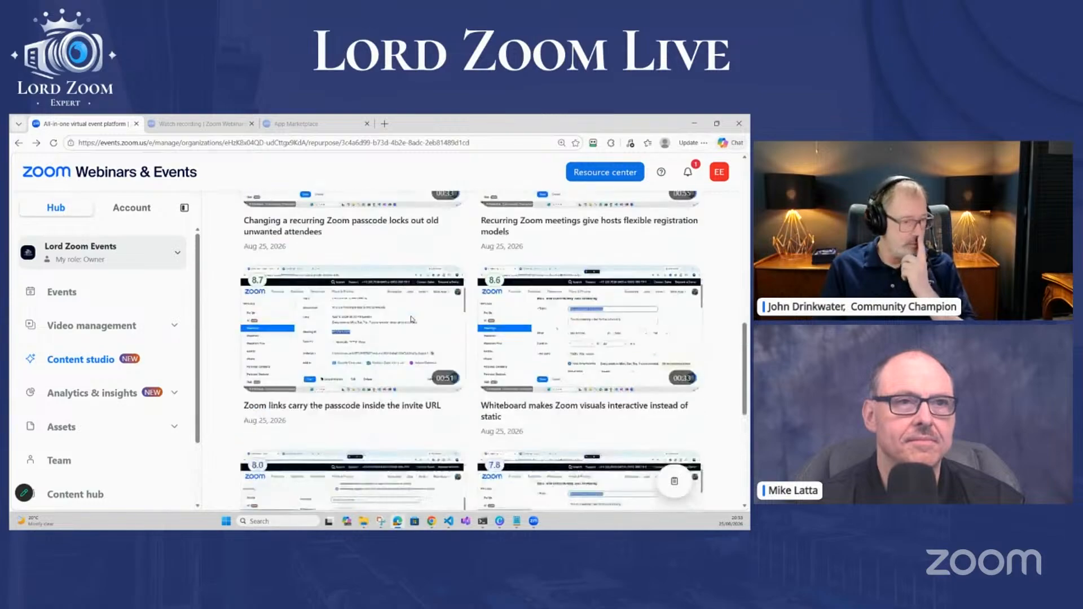
scroll(412, 319, "up", 4)
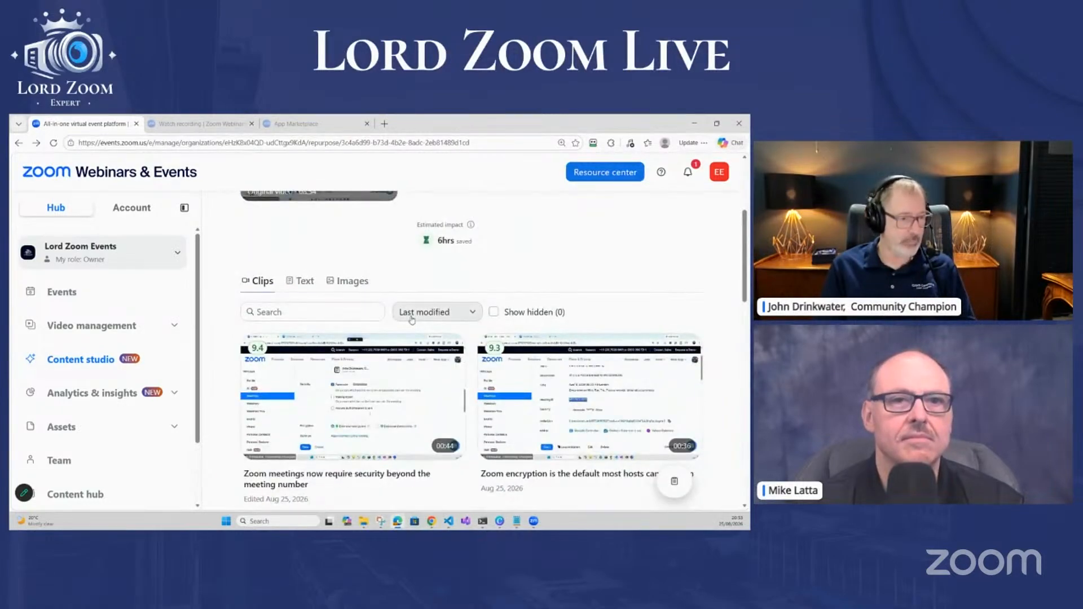
scroll(412, 319, "down", 3)
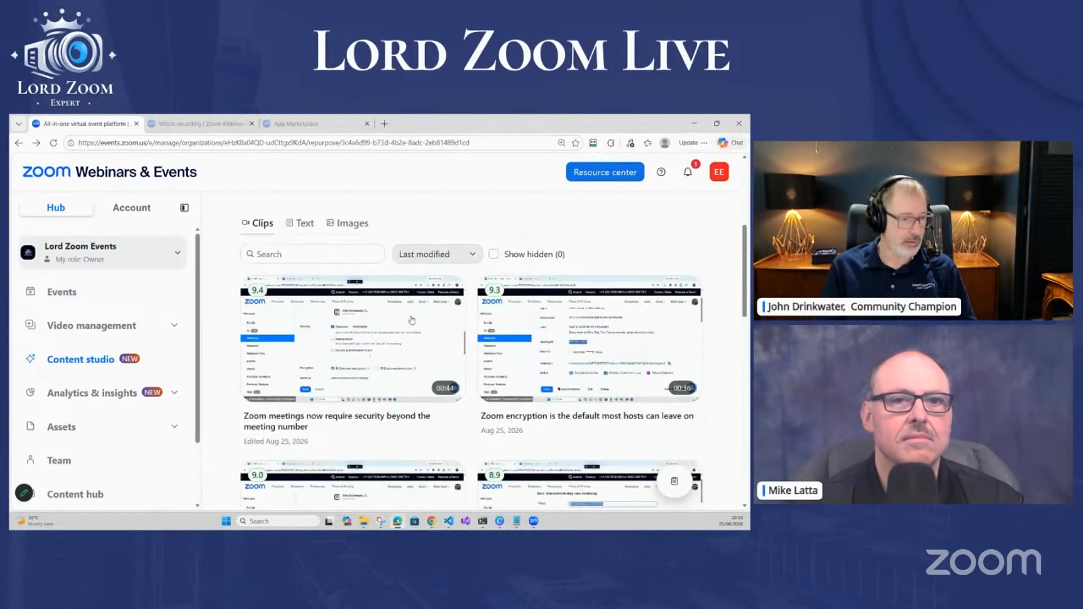
Open "Zoom meetings now require security beyond the meeting number" in the clip editor and return to the project's clip list
mouse_move(326, 253)
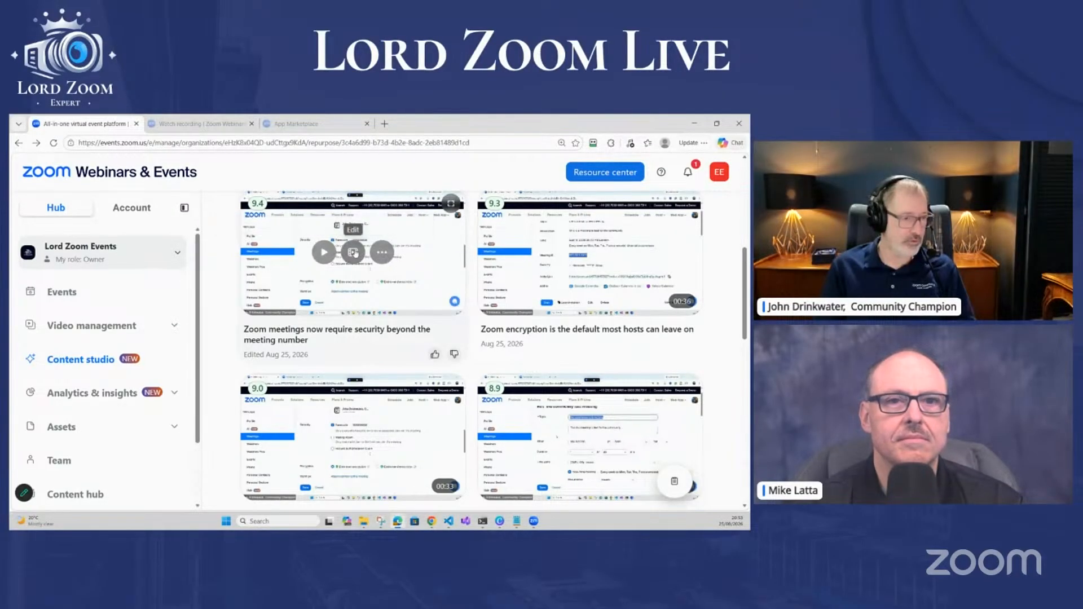
left_click(354, 253)
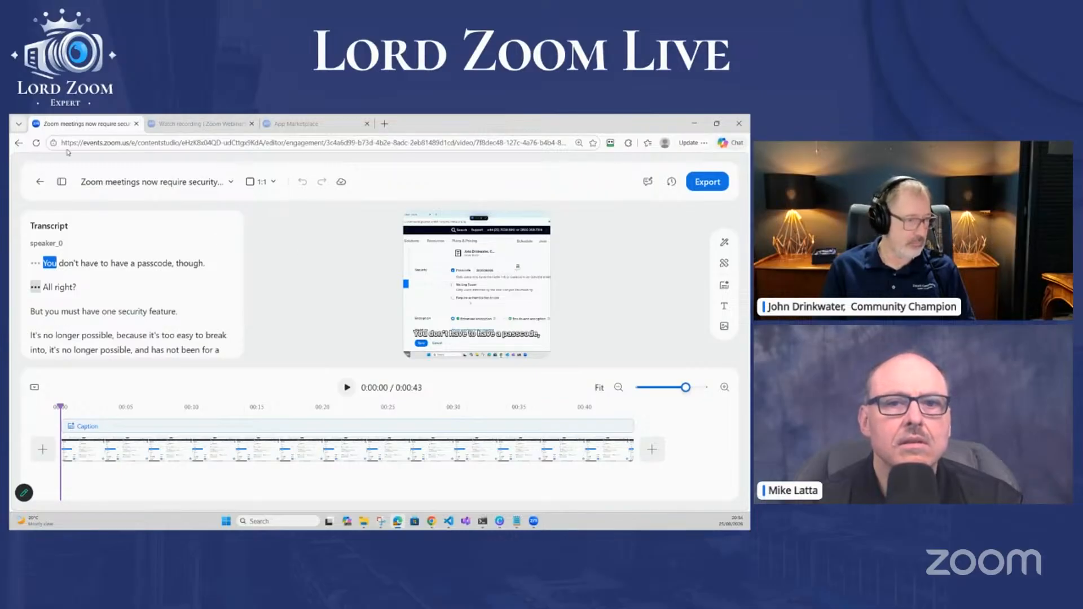
left_click(18, 143)
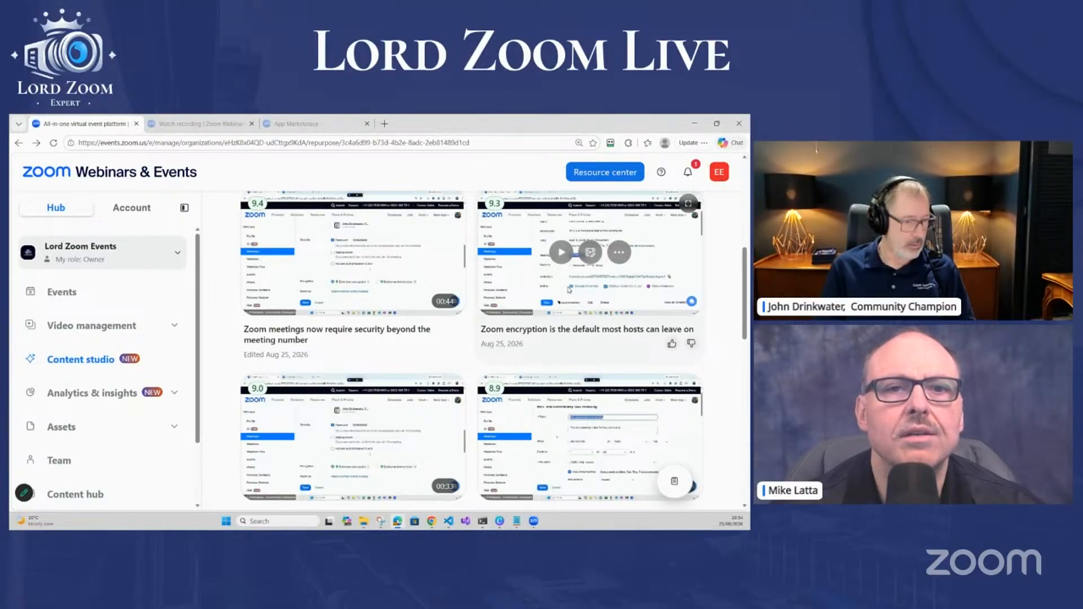
Check the extra options of the clip "Zoom encryption is the default most hosts can leave on" and open it for editing
scroll(569, 290, "up", 5)
scroll(569, 290, "down", 4)
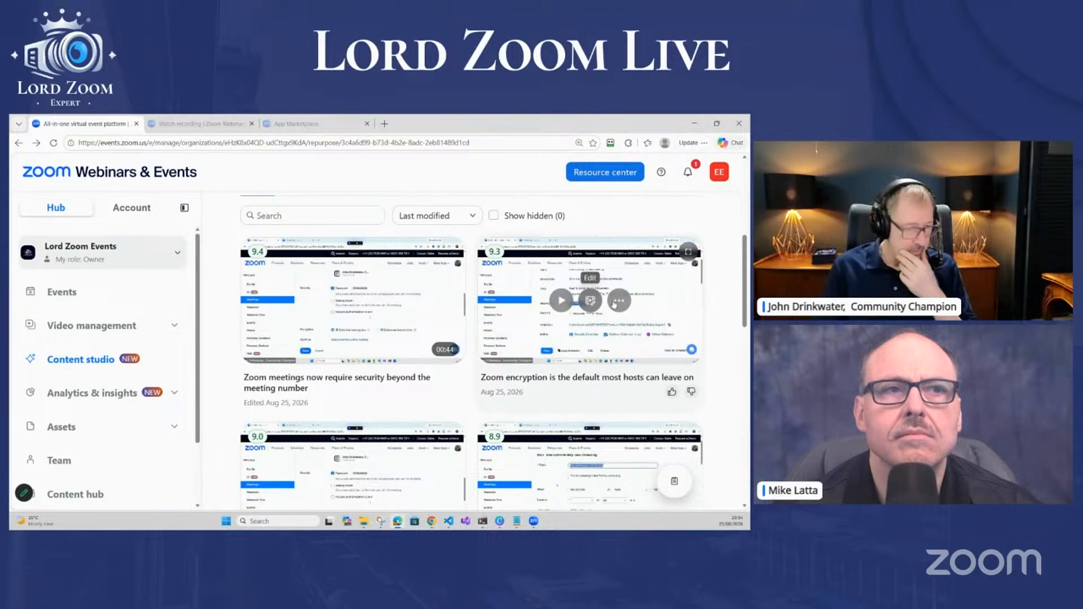
left_click(618, 300)
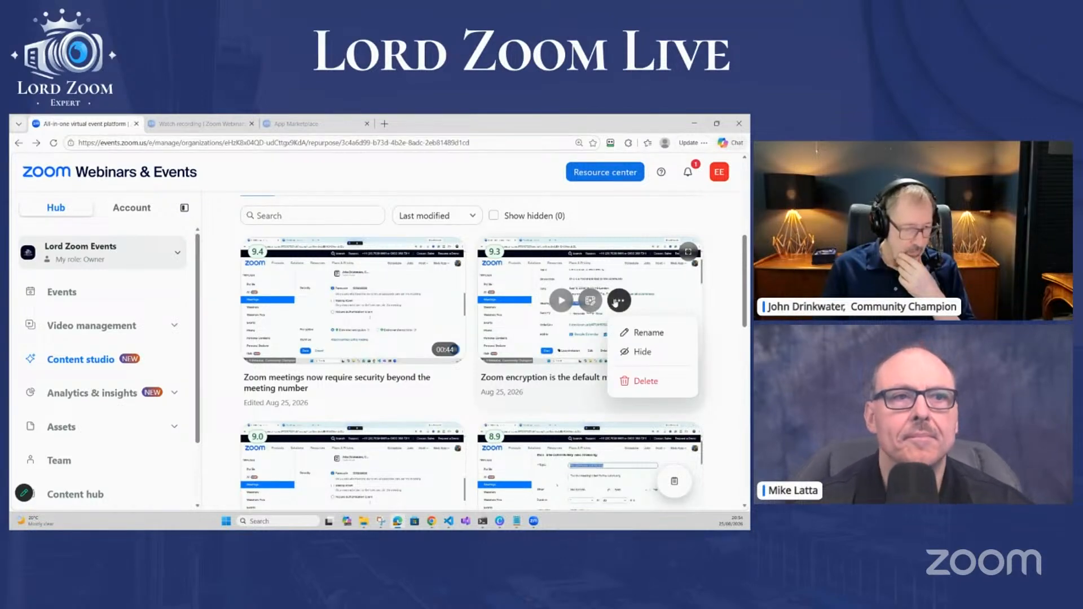
left_click(618, 301)
left_click(590, 301)
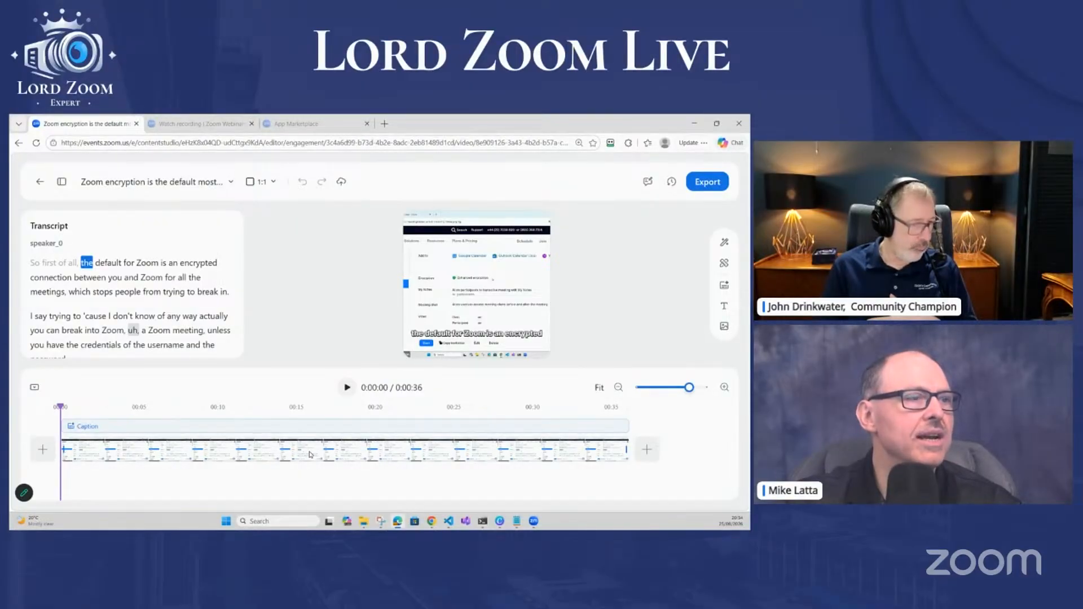
Select the caption in the video preview and set its font to Anton
left_click(512, 333)
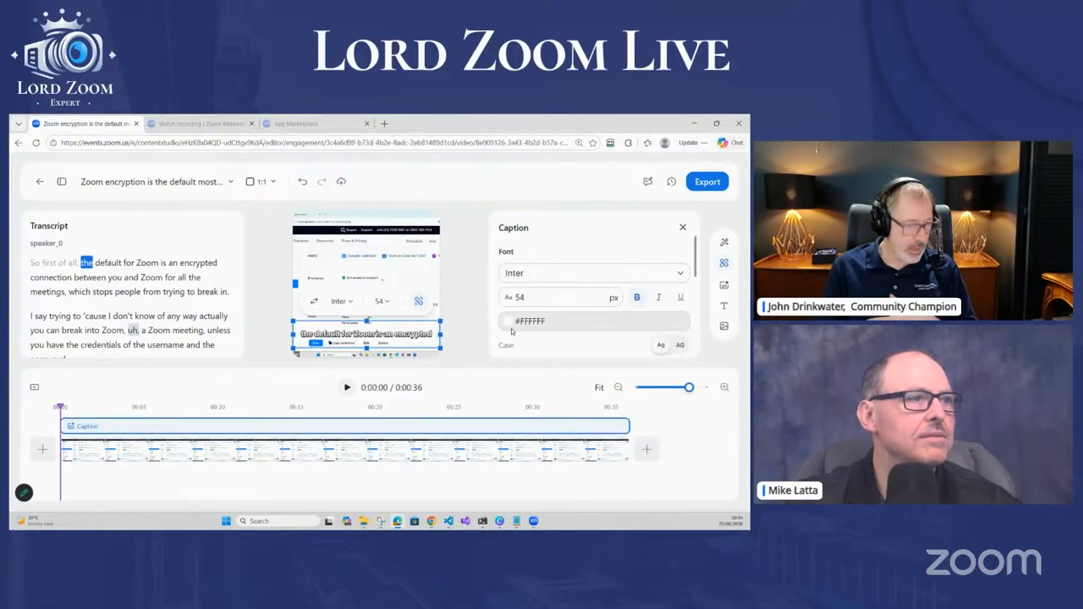
left_click(679, 275)
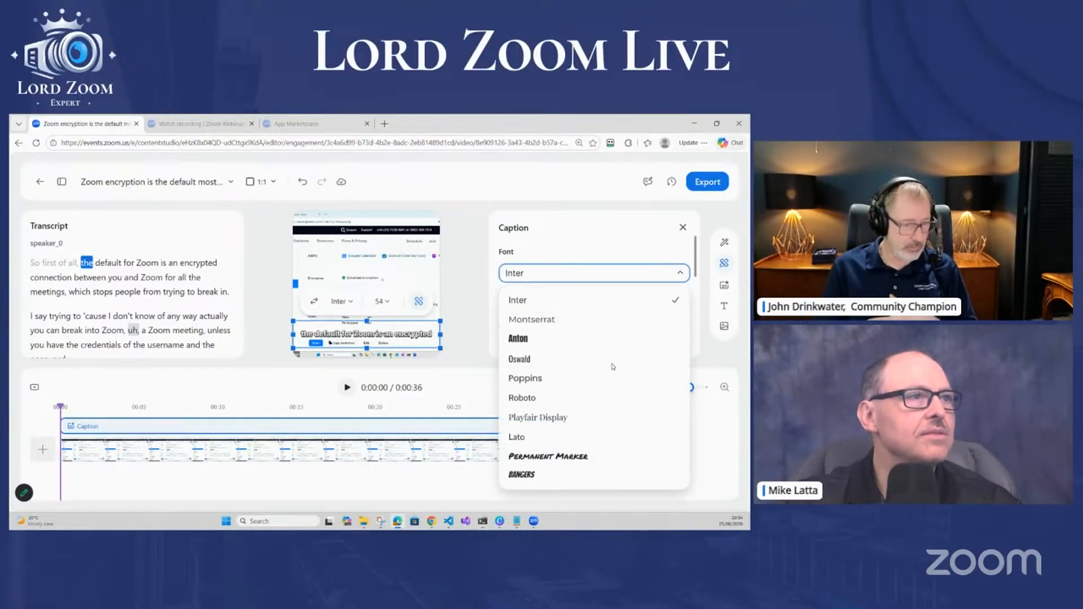
left_click(599, 345)
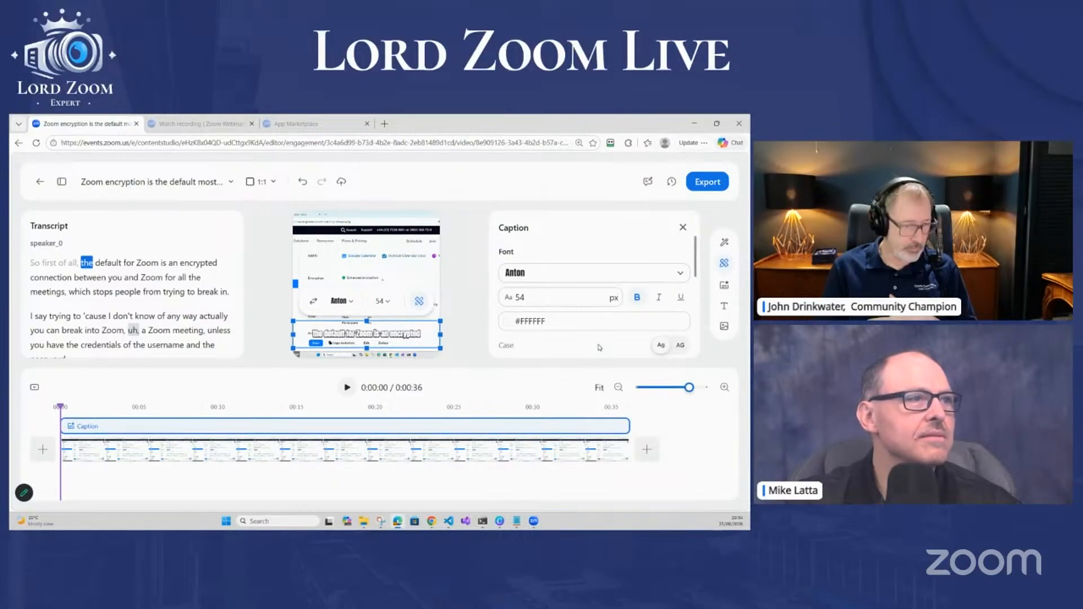
Set the caption's text colour to the green shade #21BD8C
left_click(507, 323)
left_click(591, 373)
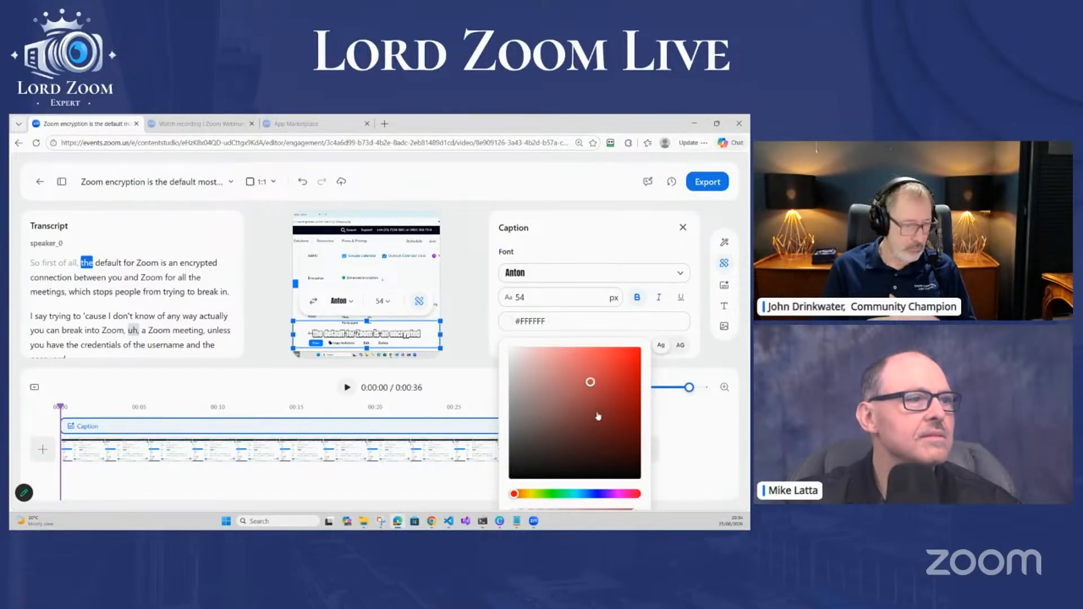
left_click(610, 373)
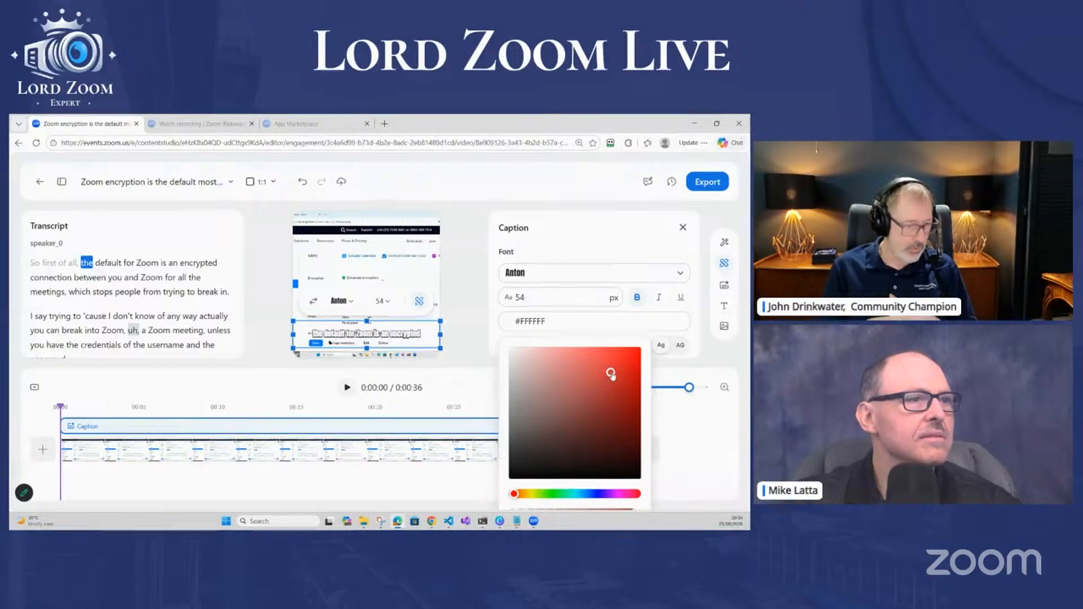
left_click(516, 323)
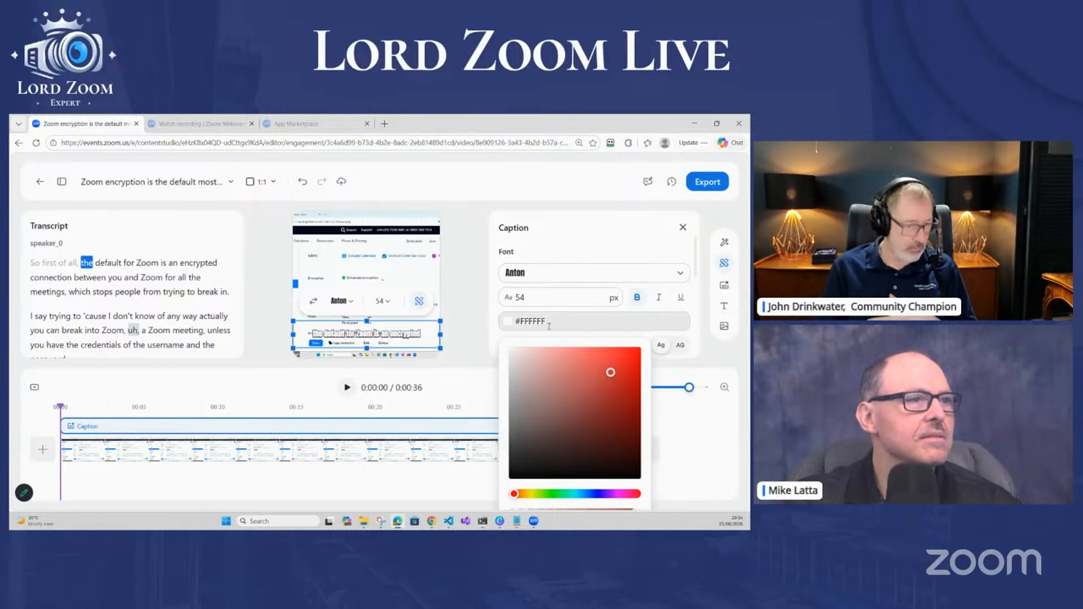
left_click(507, 323)
left_click(601, 387)
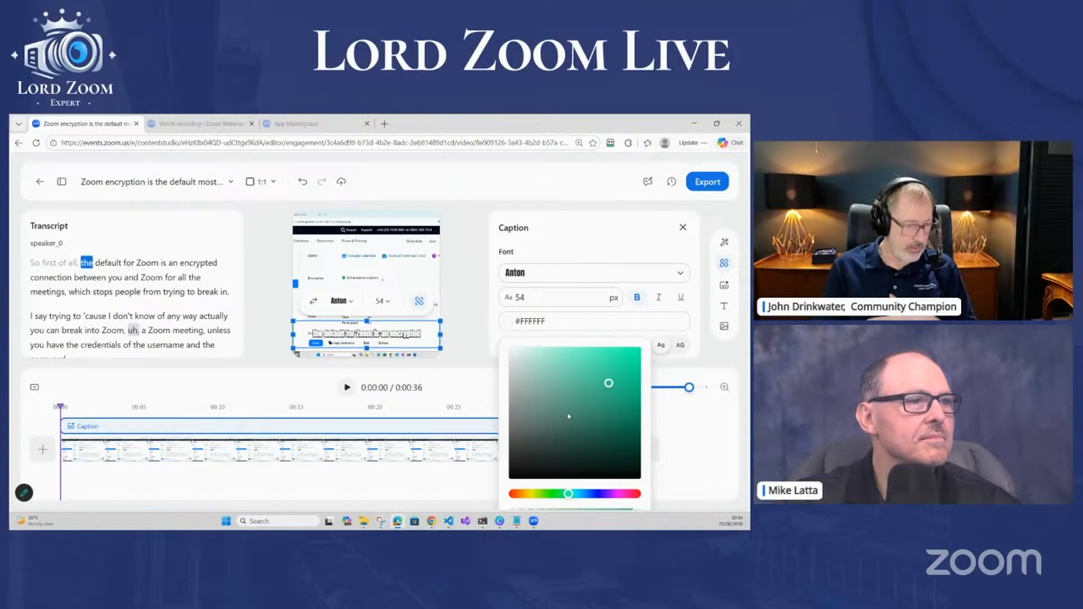
left_click_drag(568, 416, 612, 392)
left_click(623, 404)
left_click(614, 367)
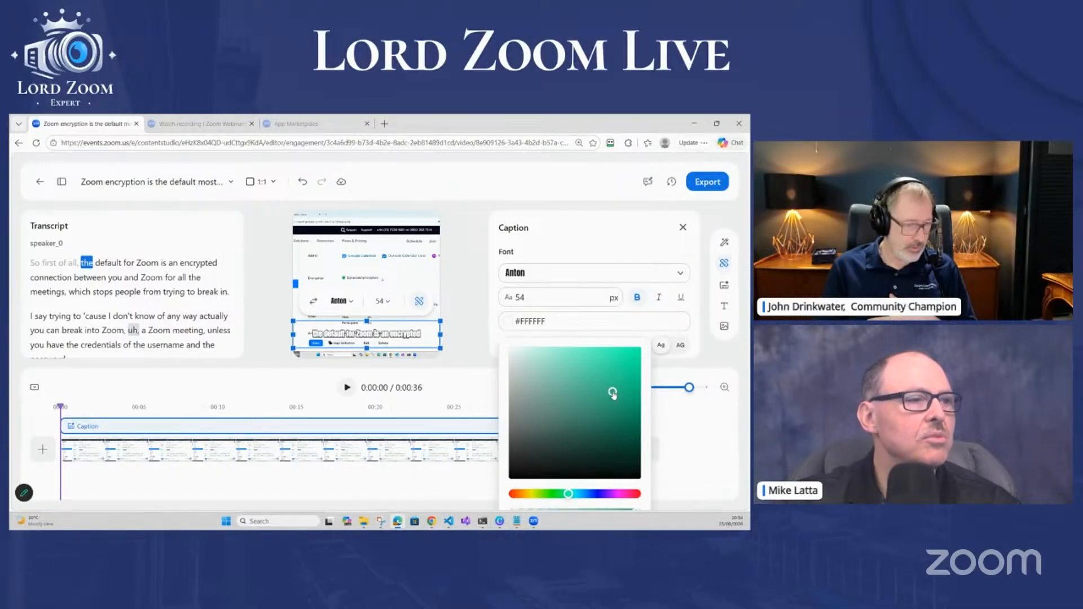
left_click(618, 383)
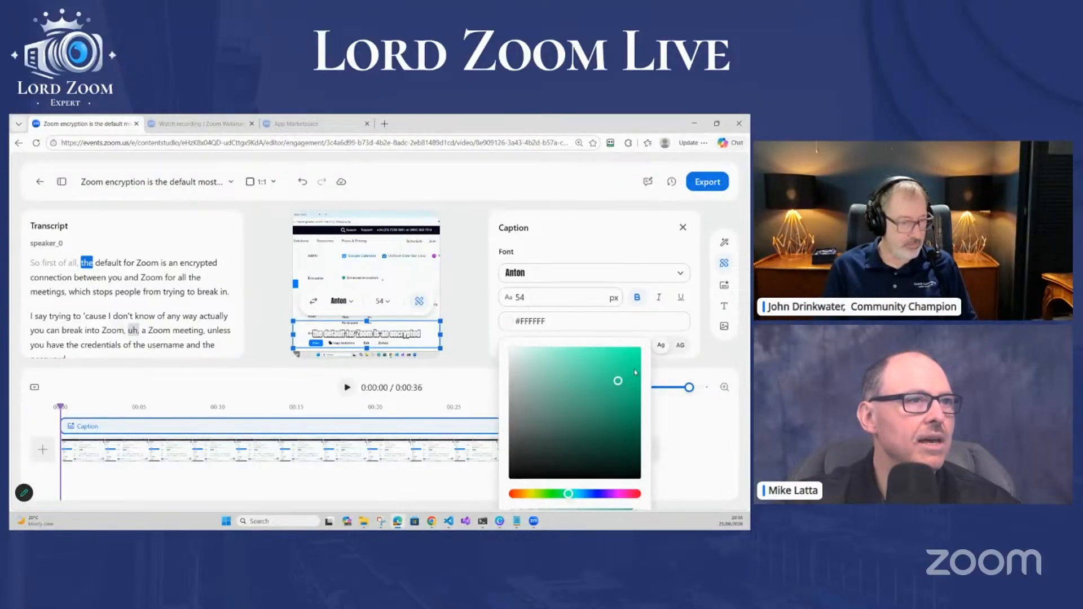
key("ctrl+plus")
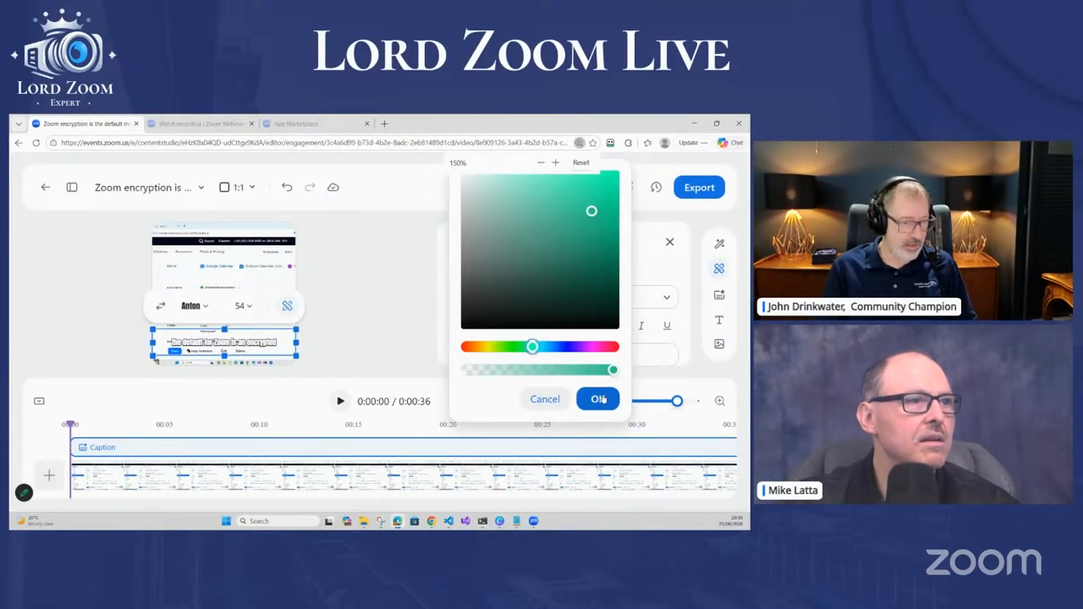
left_click(599, 399)
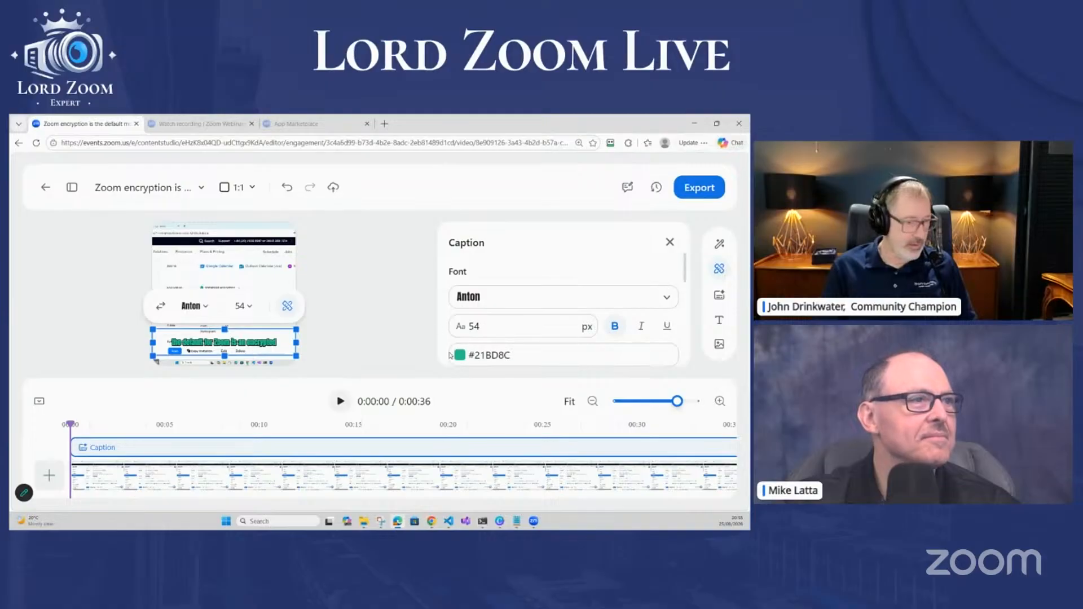
Set the caption's font to Montserrat at 86 px, make it italic and close the caption settings
left_click(538, 304)
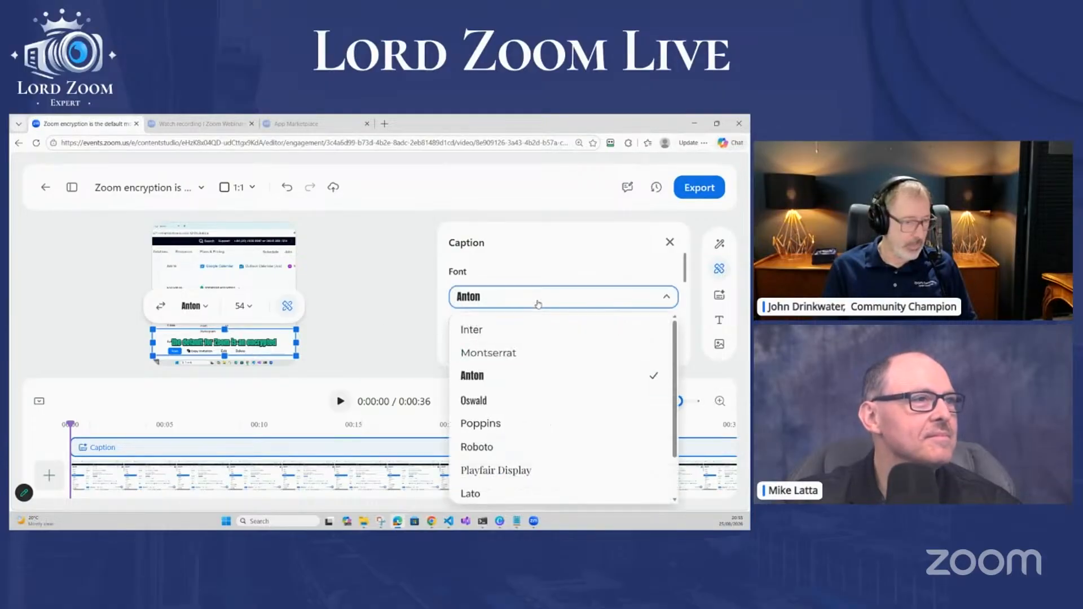
left_click(541, 355)
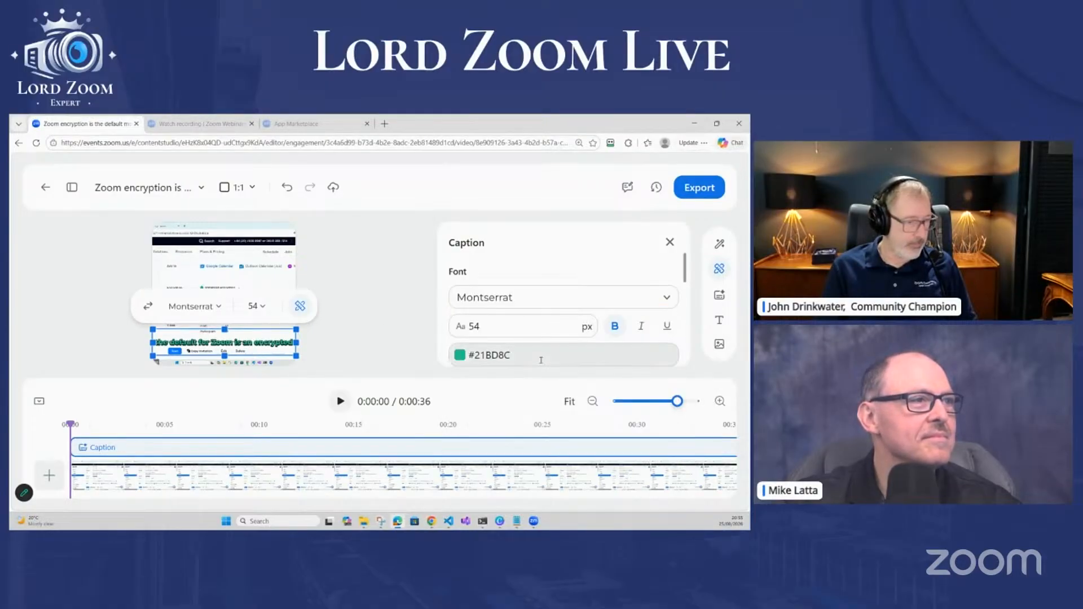
left_click(563, 326)
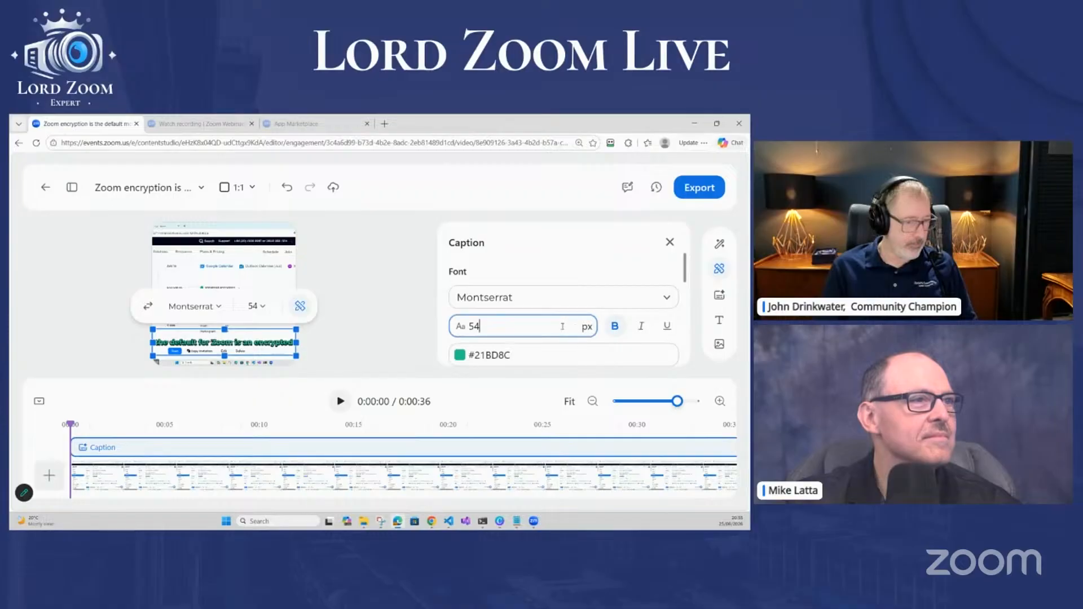
left_click_drag(479, 326, 467, 329)
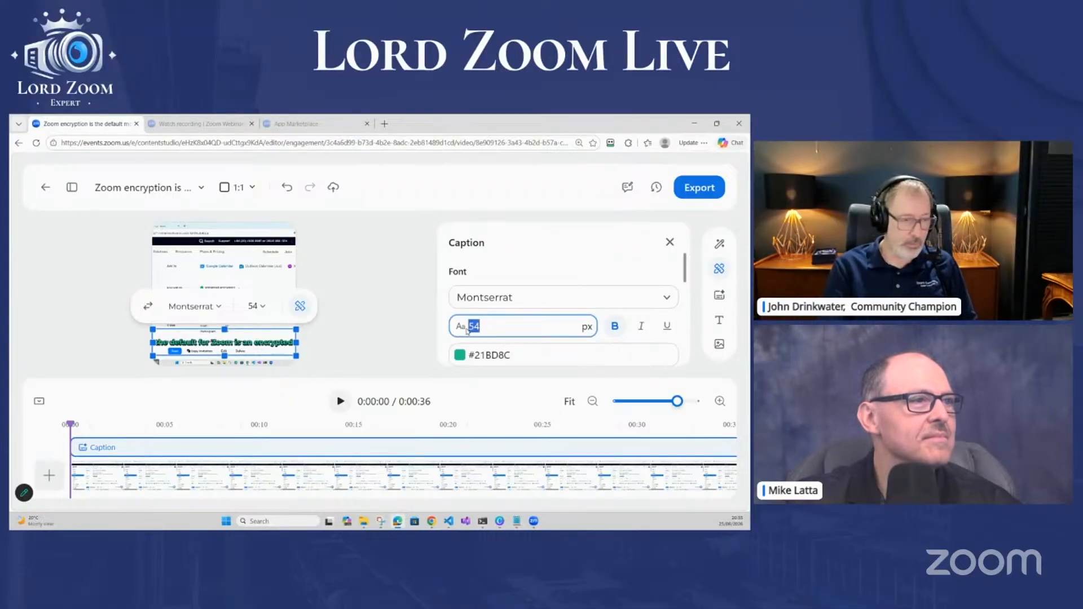
type("86")
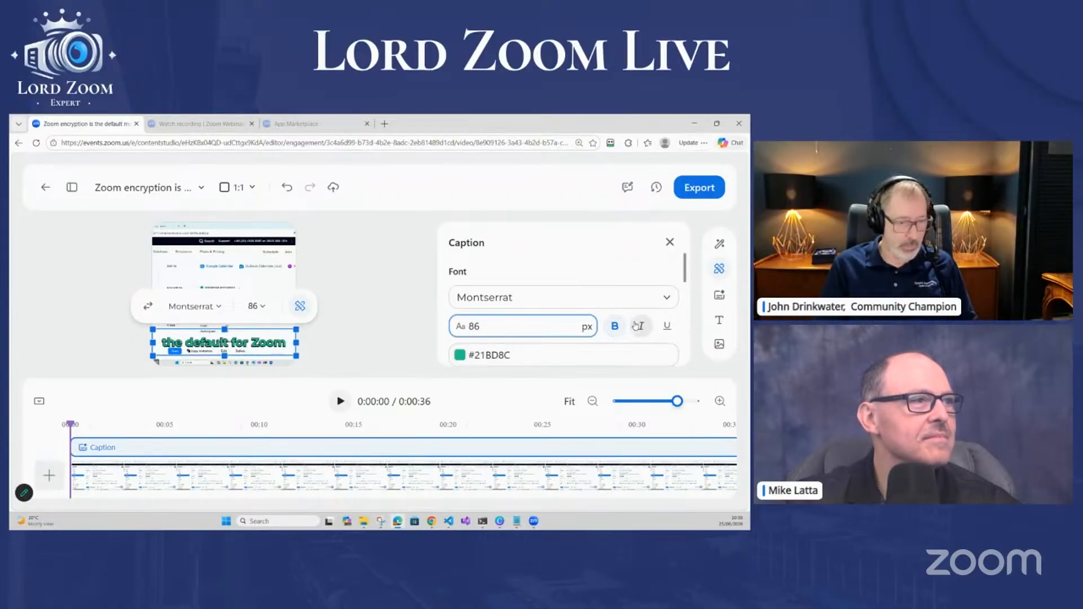
left_click(638, 326)
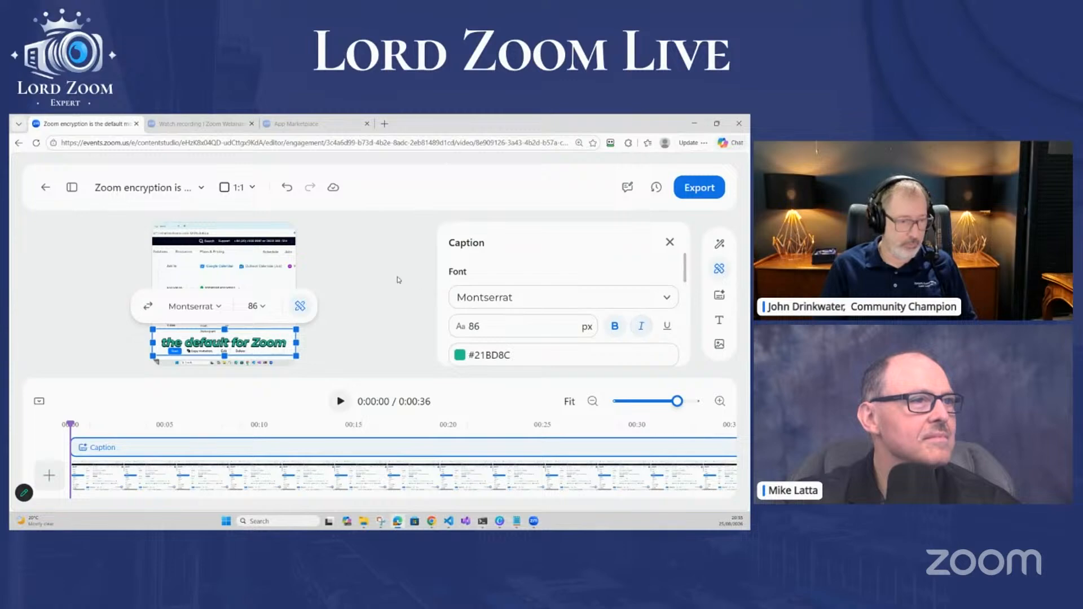
left_click(670, 242)
left_click(670, 242)
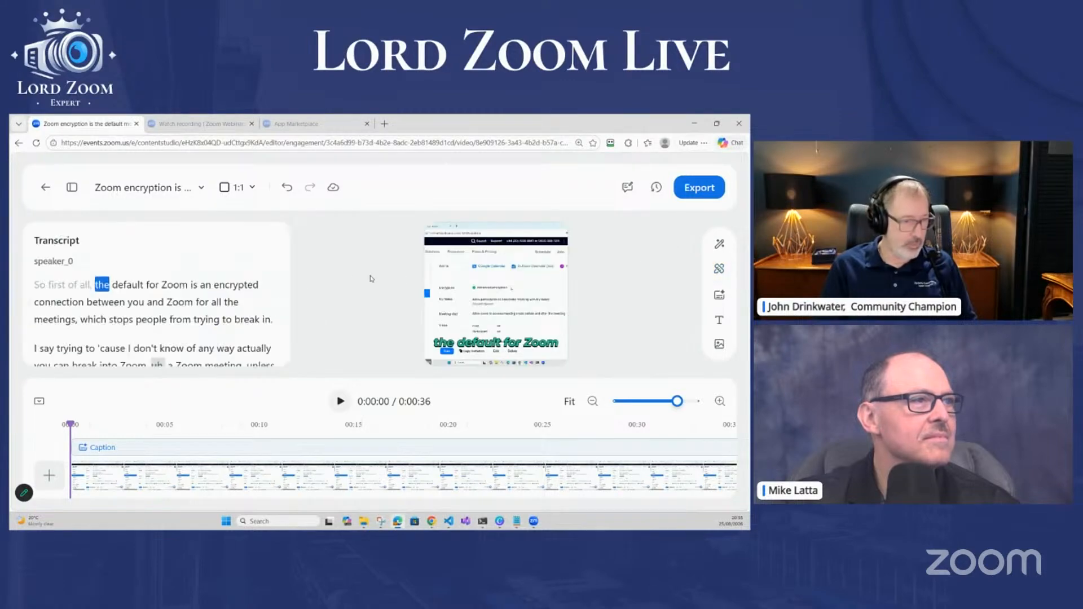
Select the video in the preview and try several volume levels from 190% down to 101%, settling on 106%
left_click(486, 288)
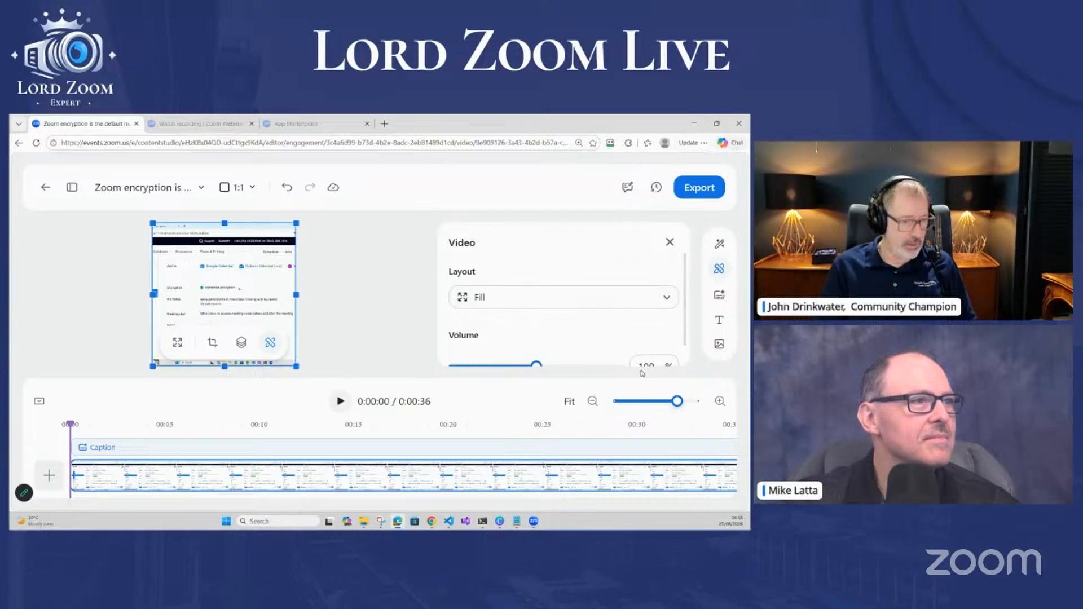
scroll(579, 319, "down", 1)
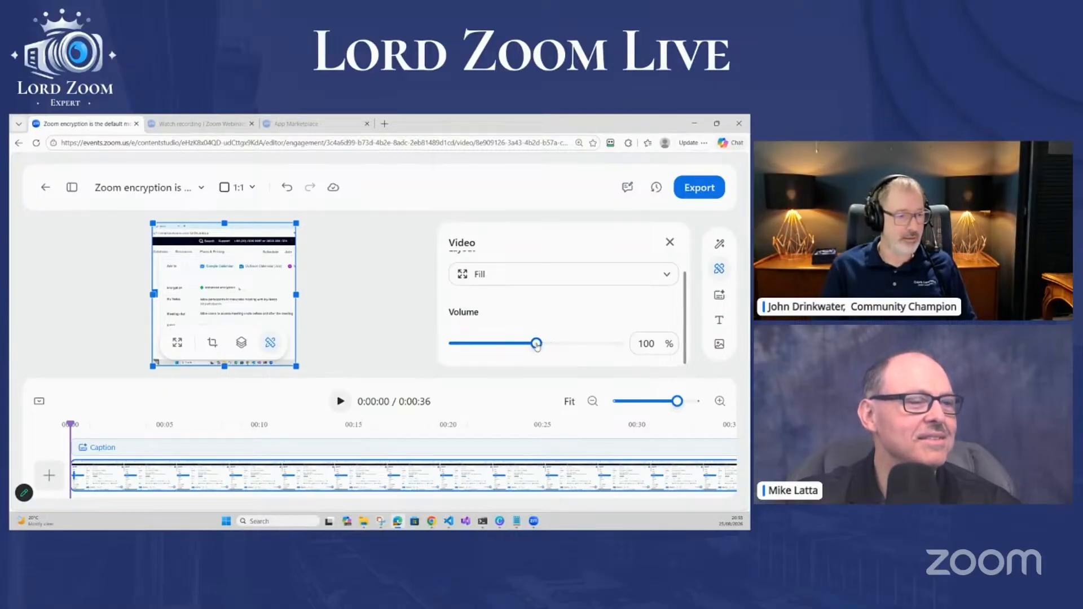
left_click_drag(559, 346, 615, 345)
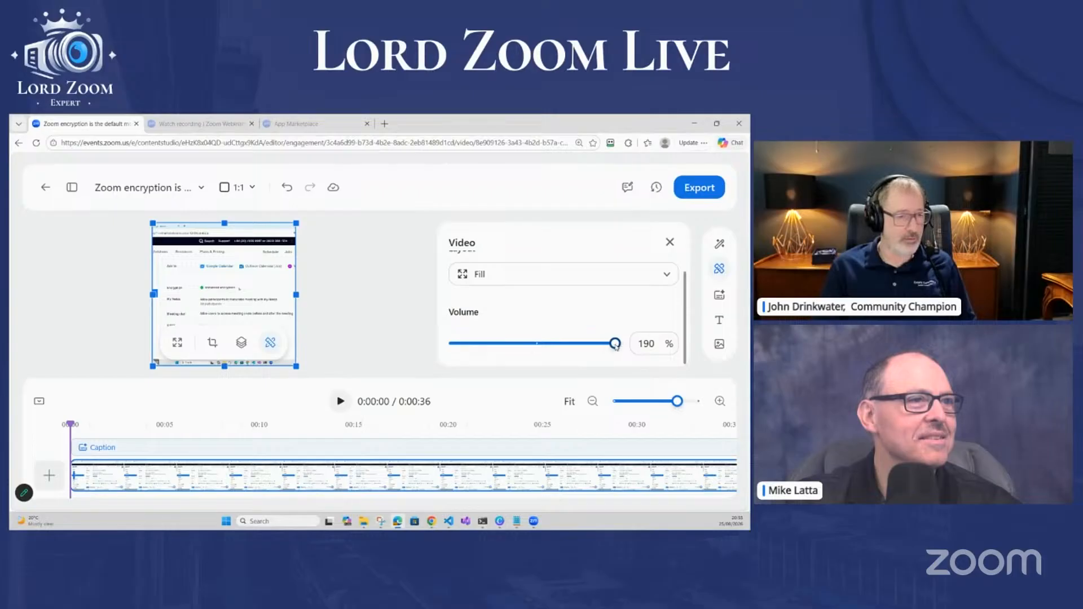
left_click(587, 344)
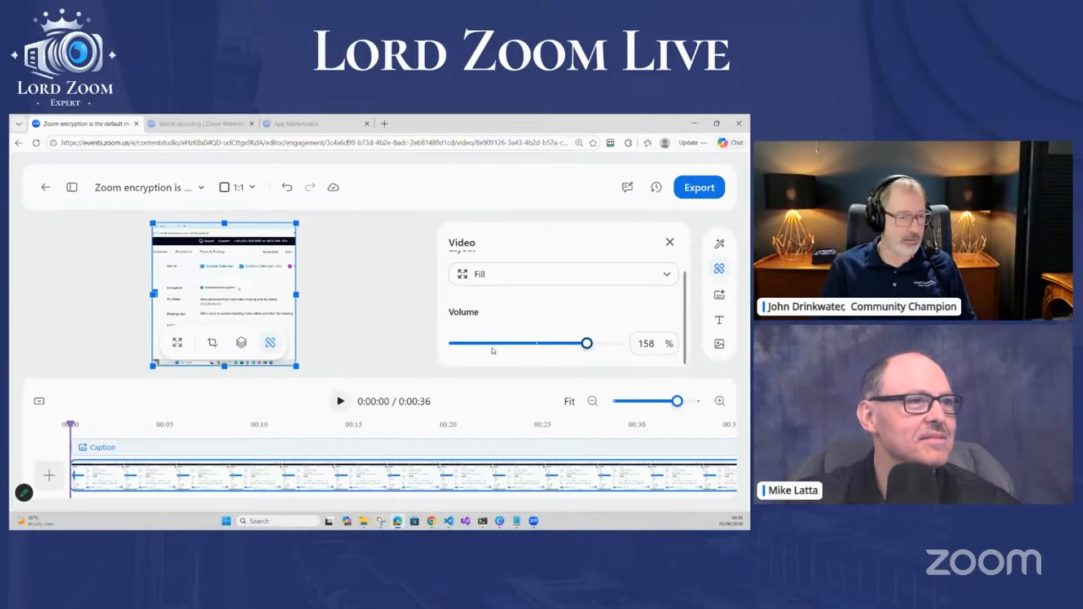
left_click_drag(493, 349, 527, 345)
left_click(538, 347)
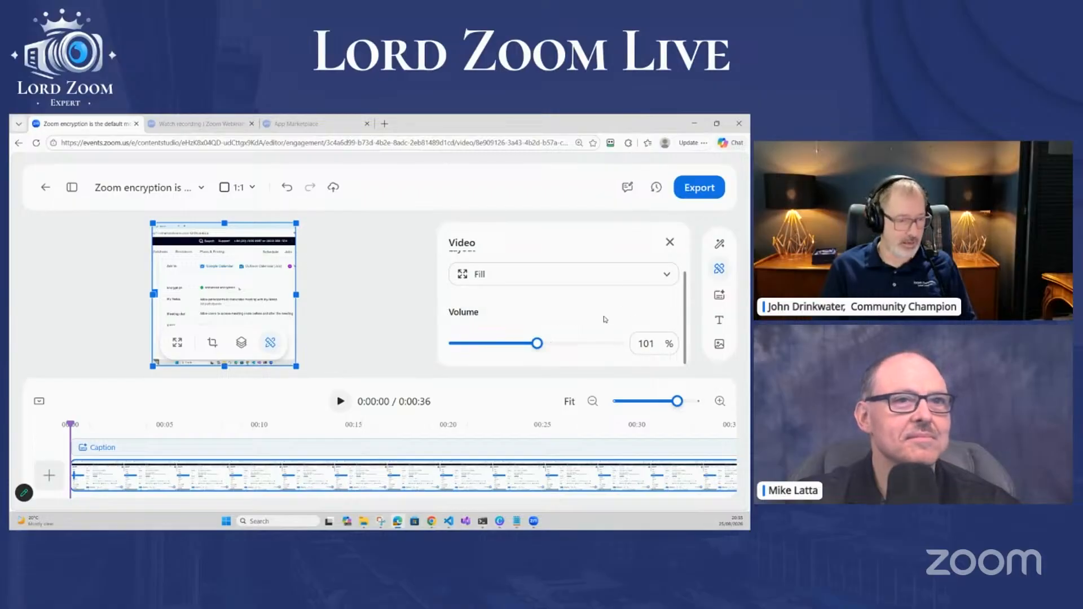
scroll(605, 319, "up", 1)
scroll(570, 333, "down", 1)
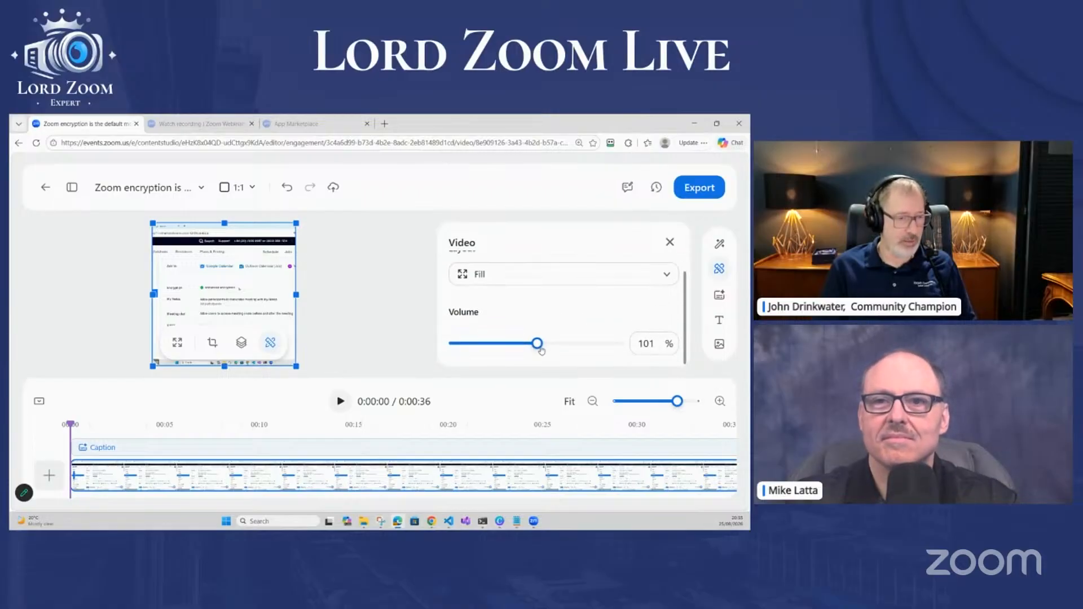
left_click(541, 344)
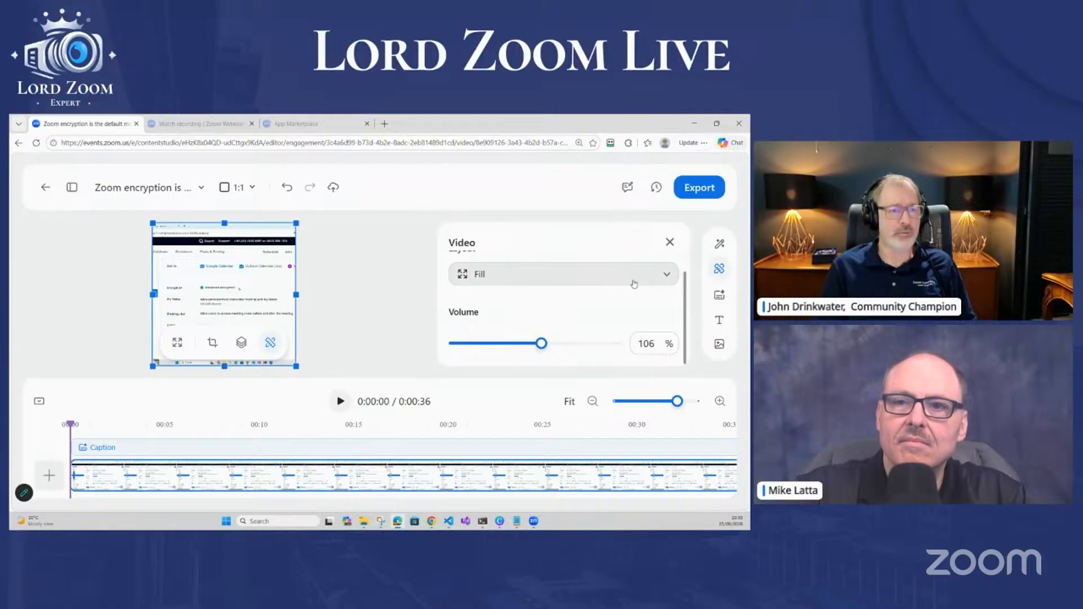
Check the video's Fit and Fill layout options and the scene background settings, leaving them as they are
left_click(667, 275)
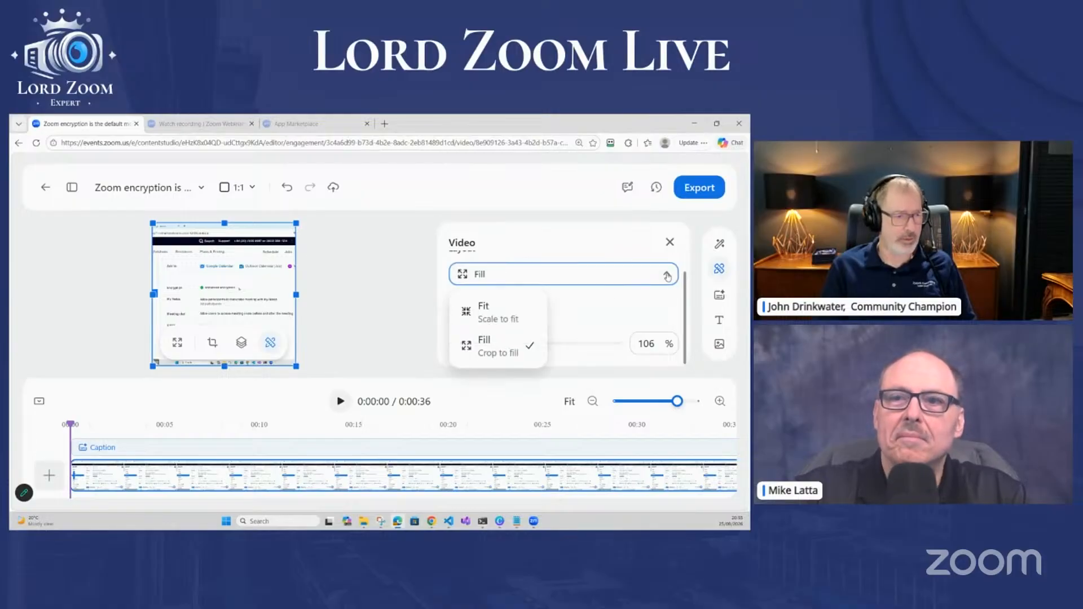
left_click(401, 301)
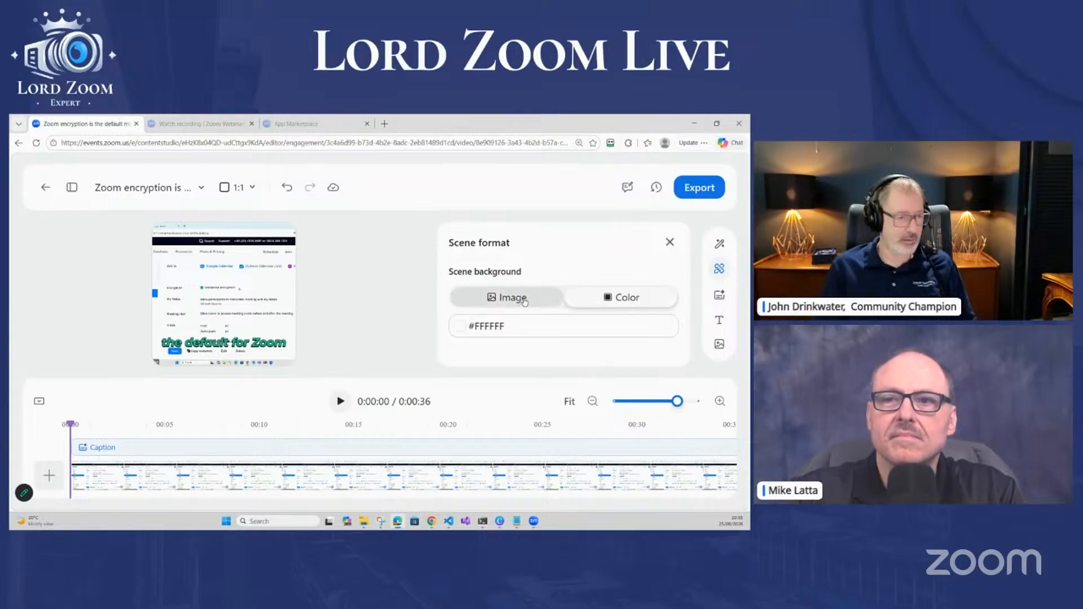
left_click(670, 243)
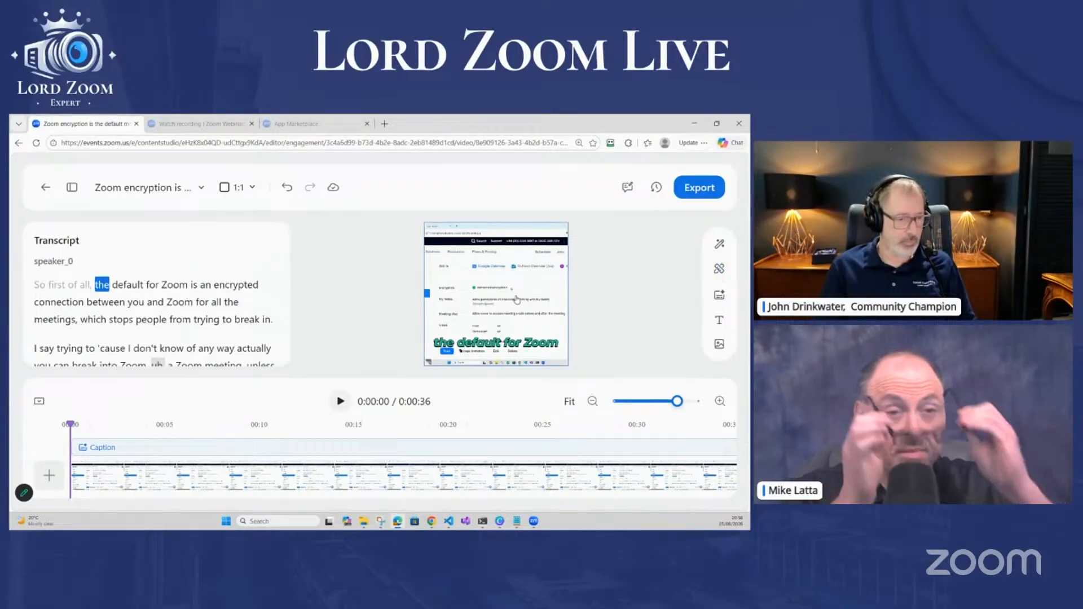
Select the video in the preview again and raise its volume to 122%
left_click(516, 299)
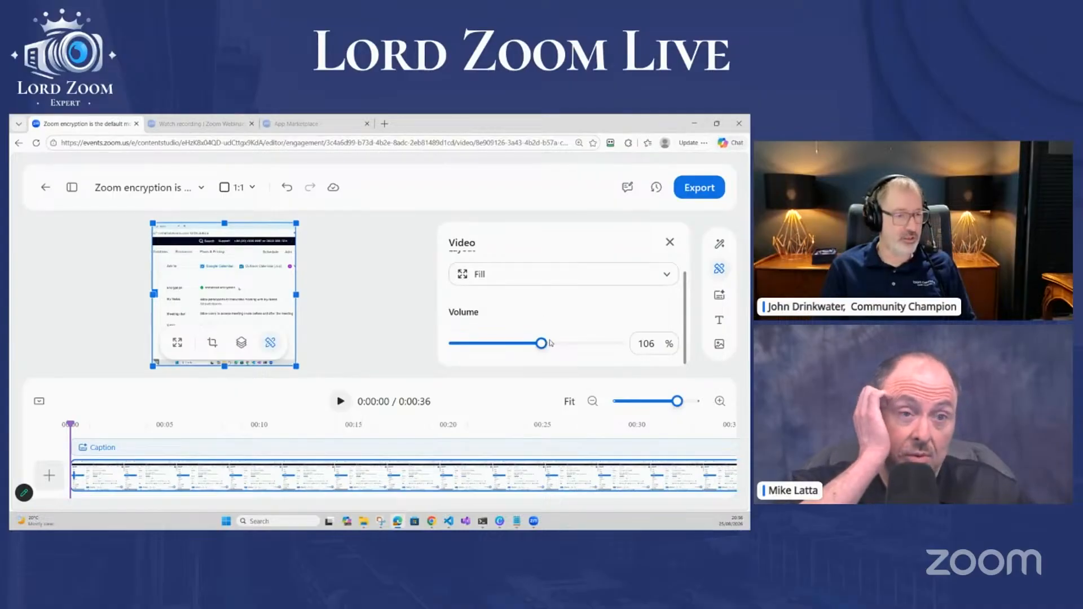
mouse_move(550, 342)
left_mouse_down()
mouse_move(619, 342)
mouse_move(493, 343)
mouse_move(570, 343)
mouse_move(544, 342)
left_mouse_up()
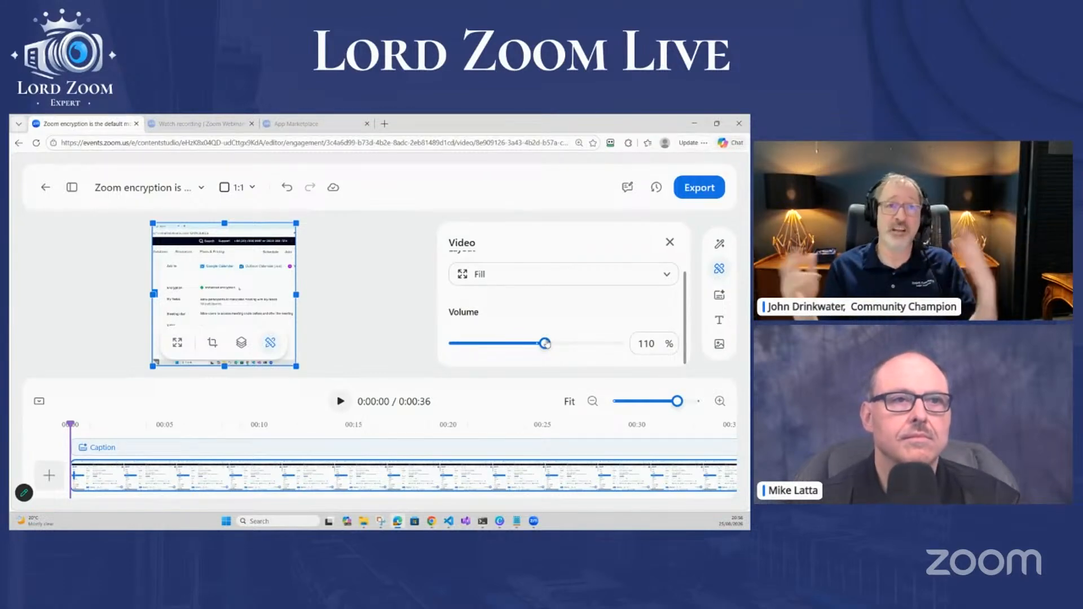
mouse_move(545, 343)
left_mouse_down()
mouse_move(575, 343)
mouse_move(556, 344)
left_mouse_up()
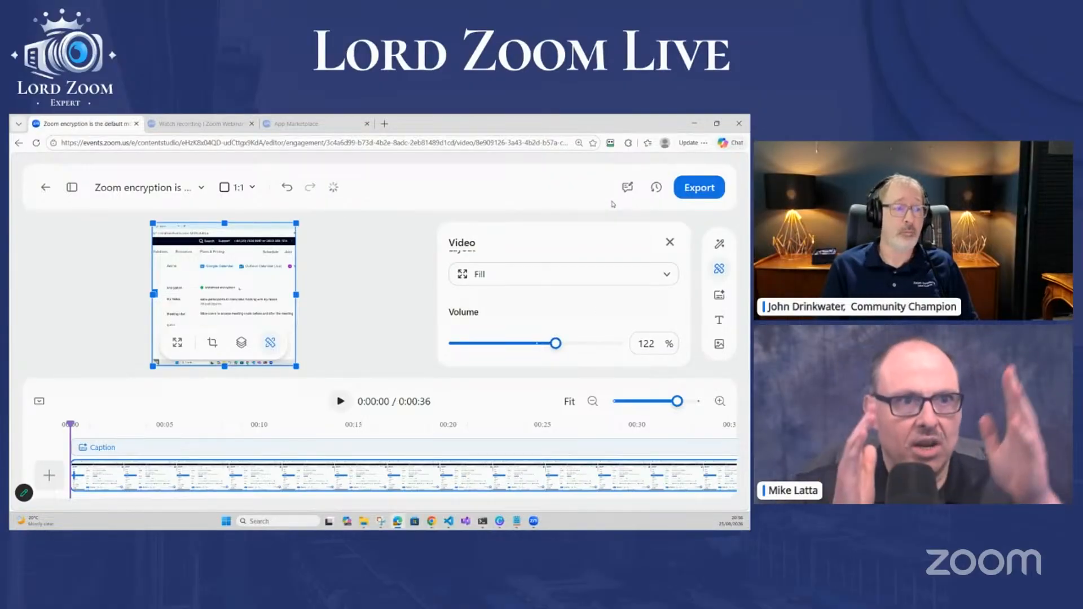
Return to the project, open the clip "Recurring Zoom meetings give hosts flexible registration models" for editing and show its caption styles
left_click(45, 188)
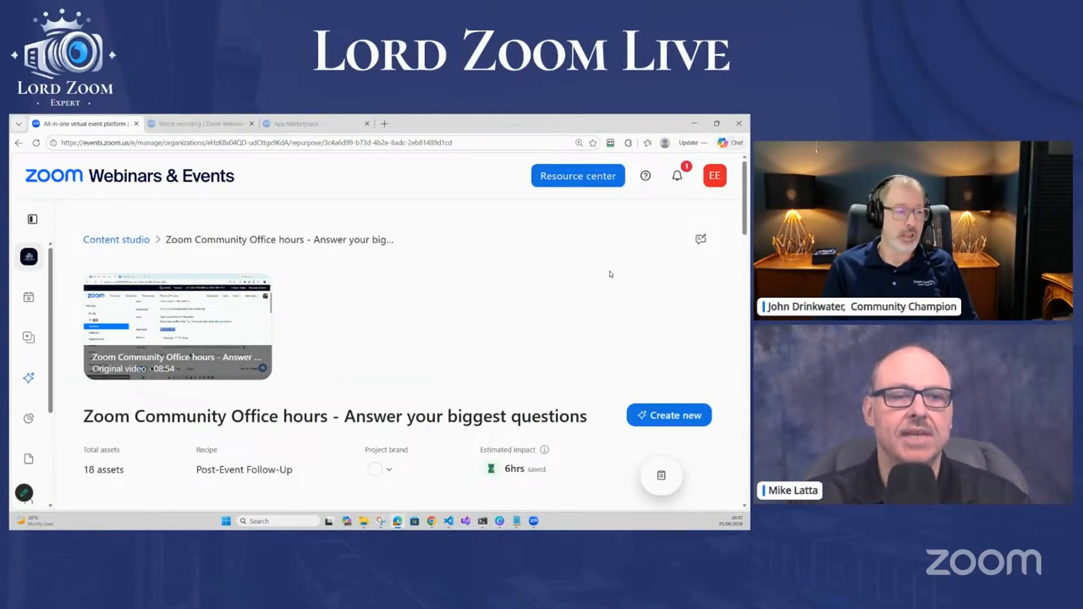
scroll(609, 274, "down", 6)
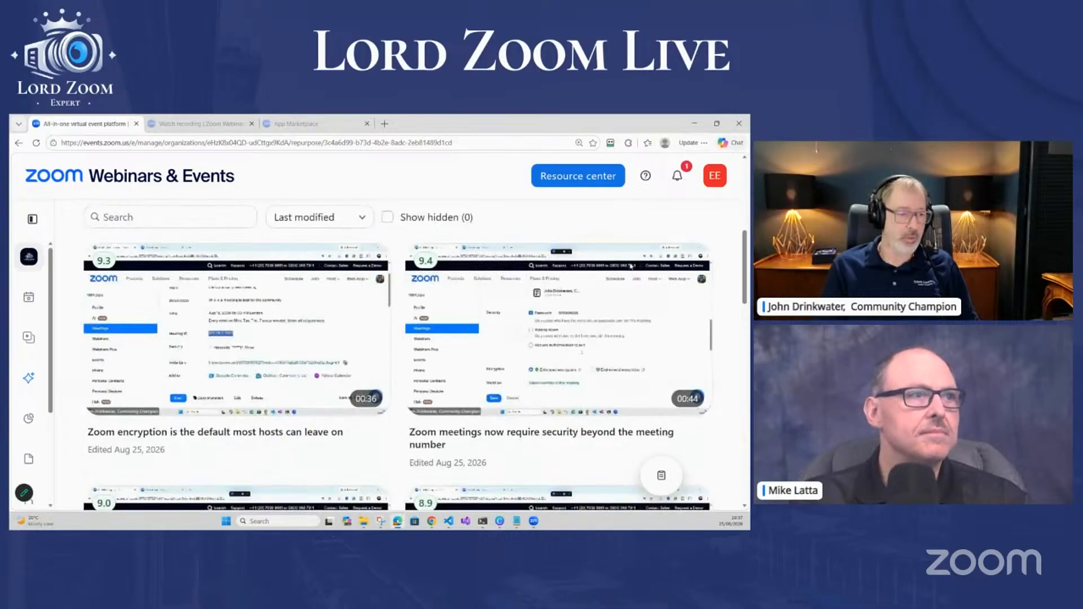
scroll(565, 298, "down", 6)
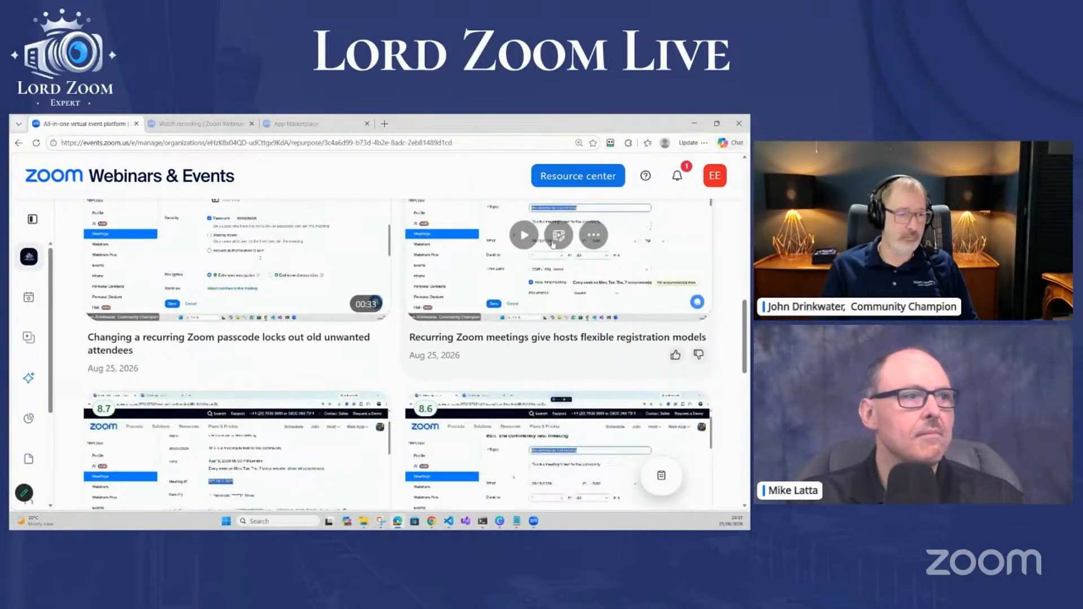
left_click(554, 241)
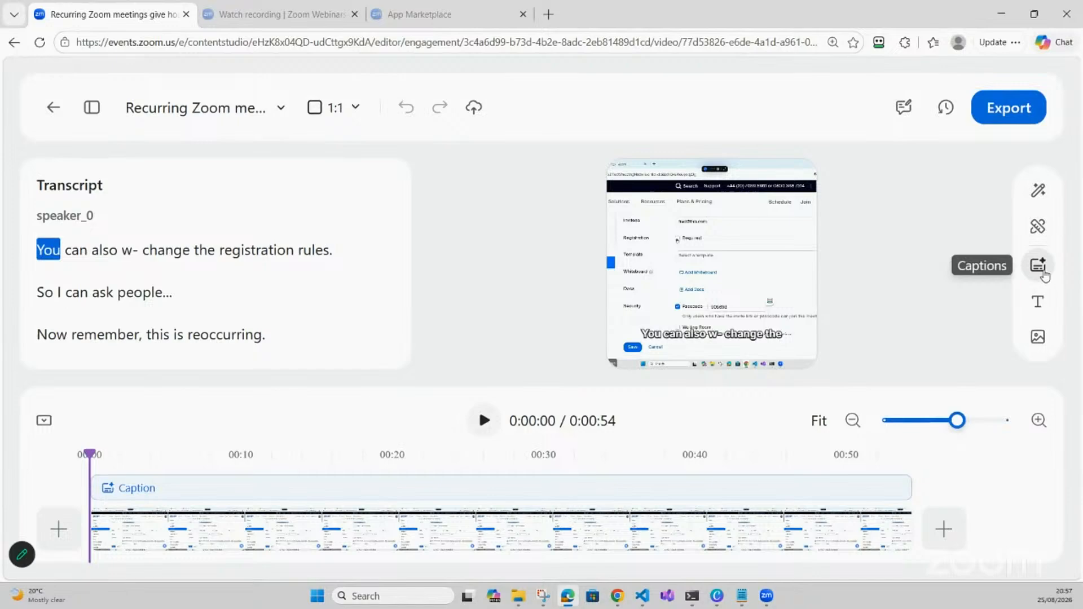
left_click(1038, 265)
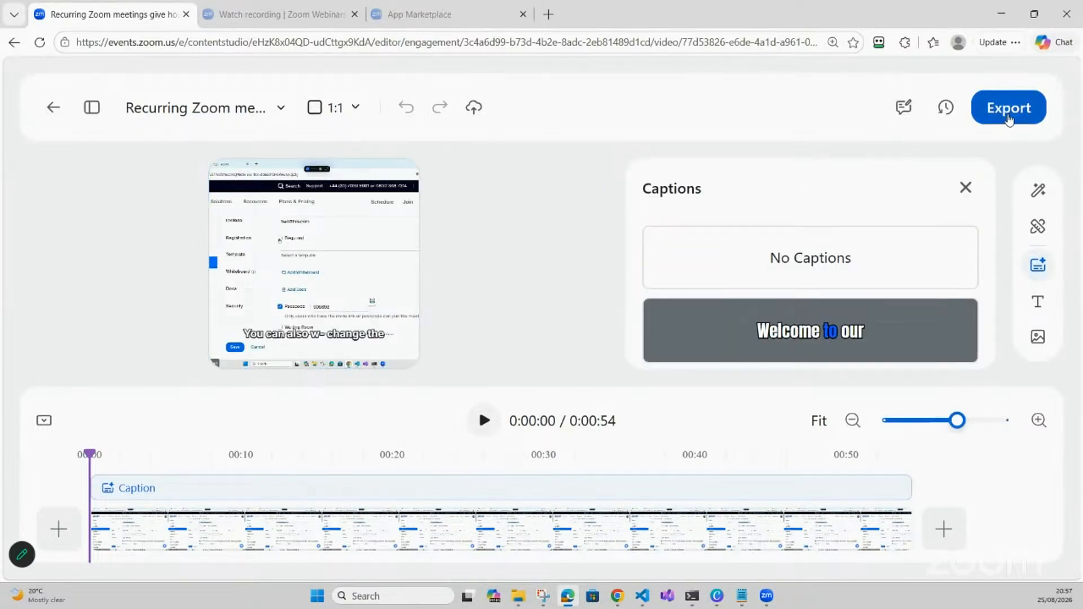
Export the recurring meetings clip as a download, view the export status and dismiss the exports list
left_click(1010, 118)
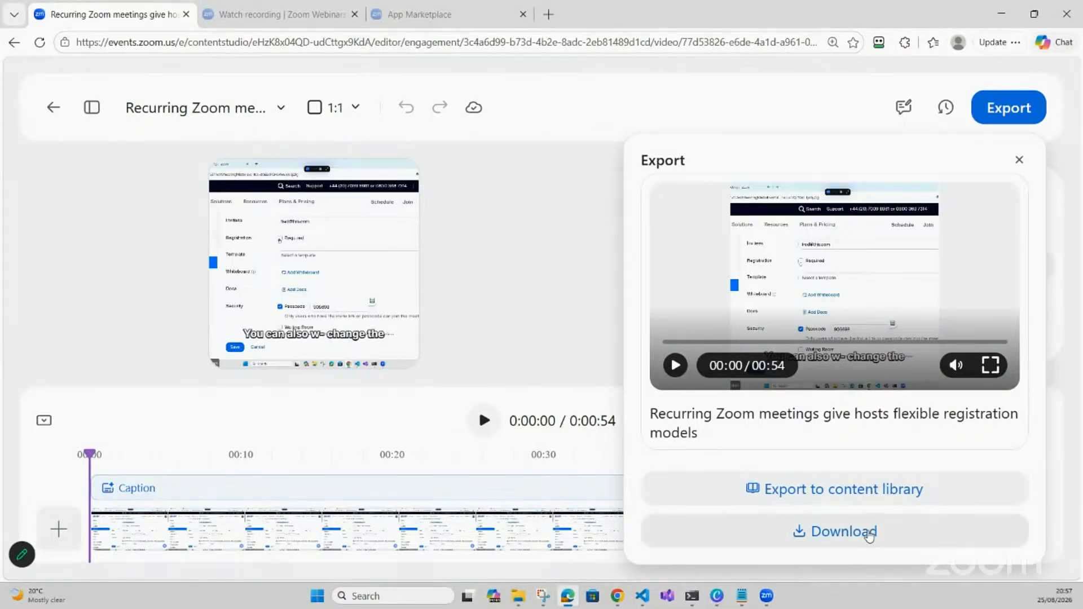
left_click(869, 537)
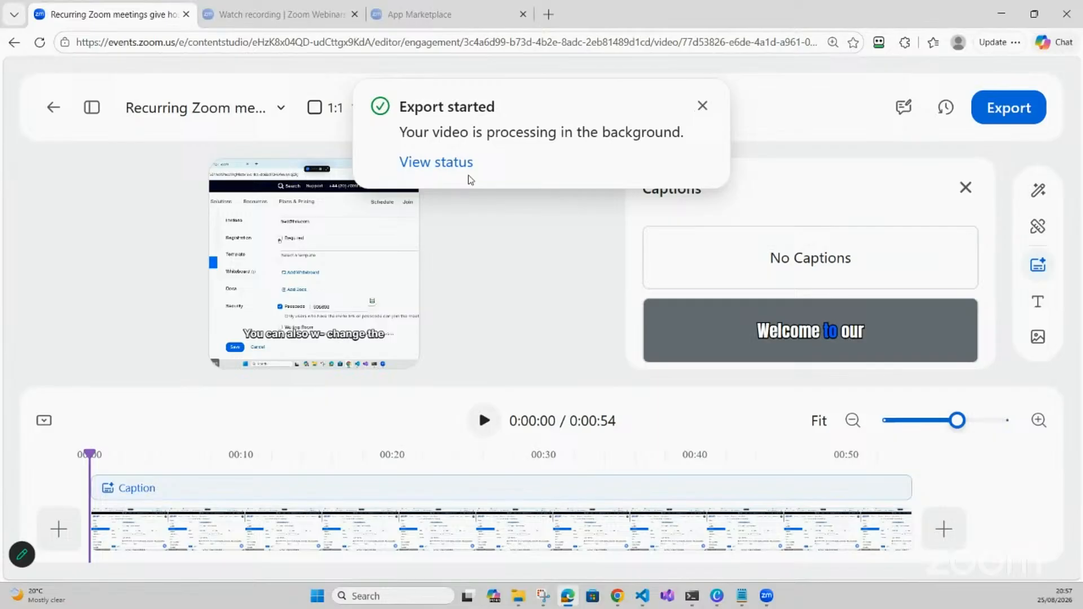
left_click(437, 164)
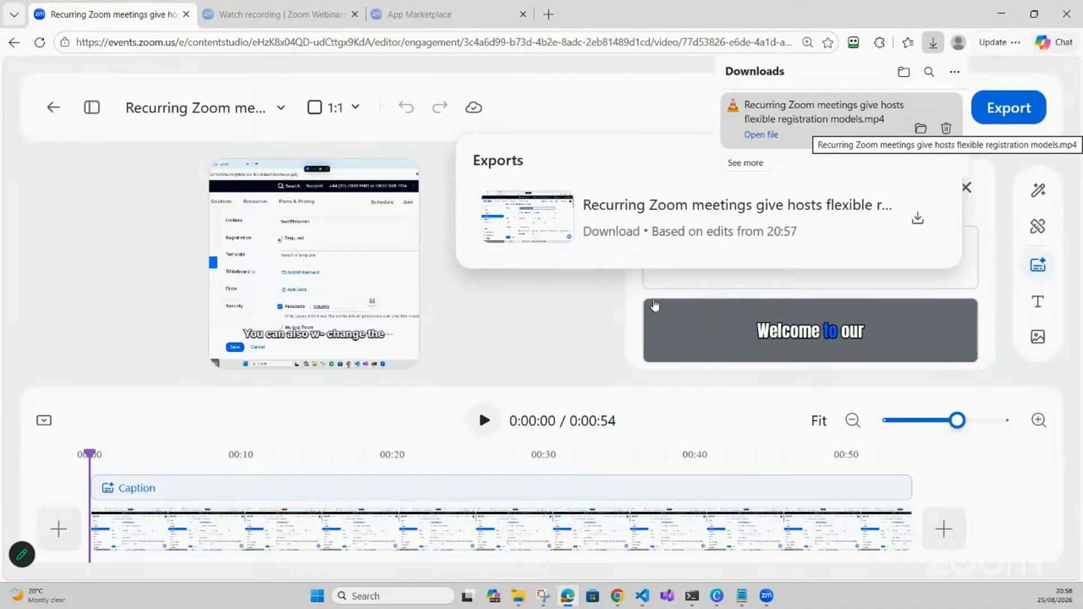
left_click(506, 313)
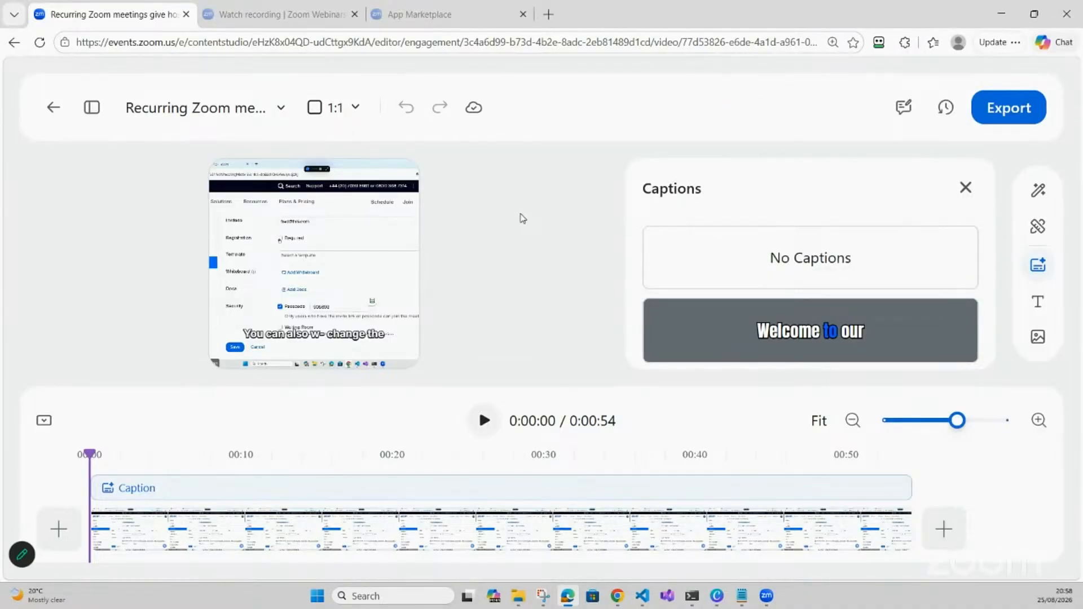